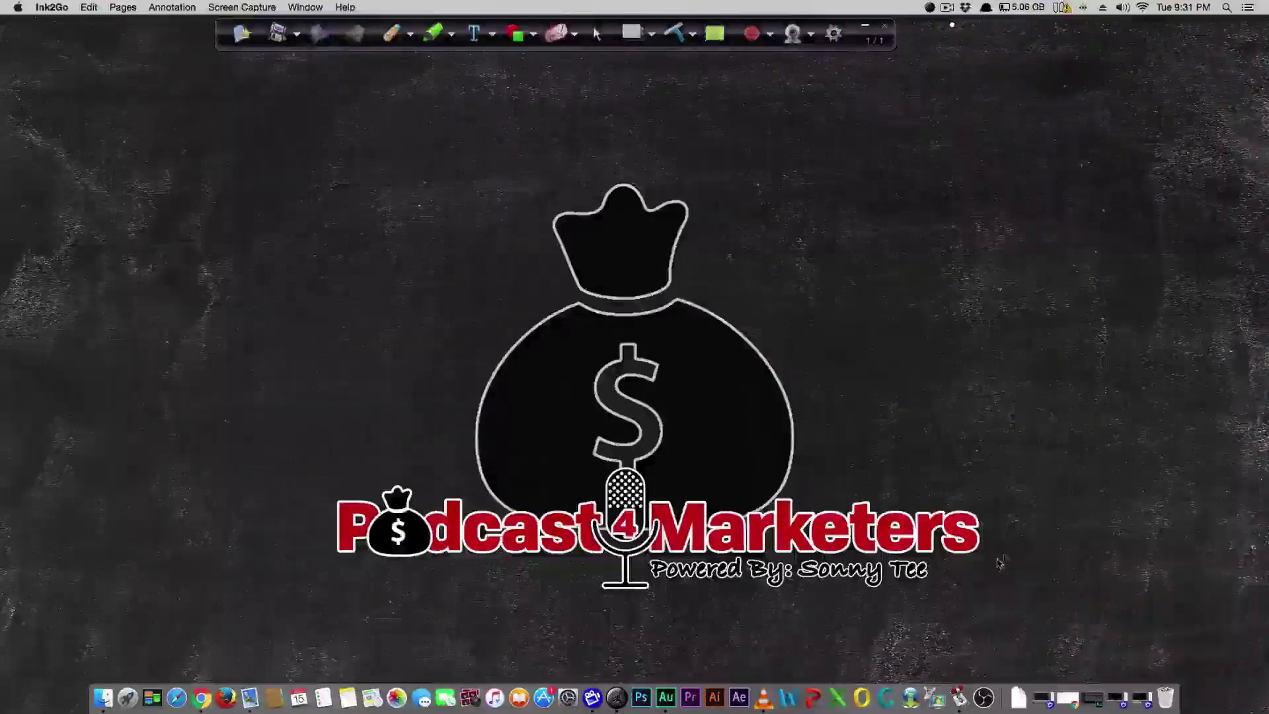
With the pen tool, write '.com' and a handwritten word left of the logo, double-underlined.
{"action": "left_click", "coordinate": [393, 35]}
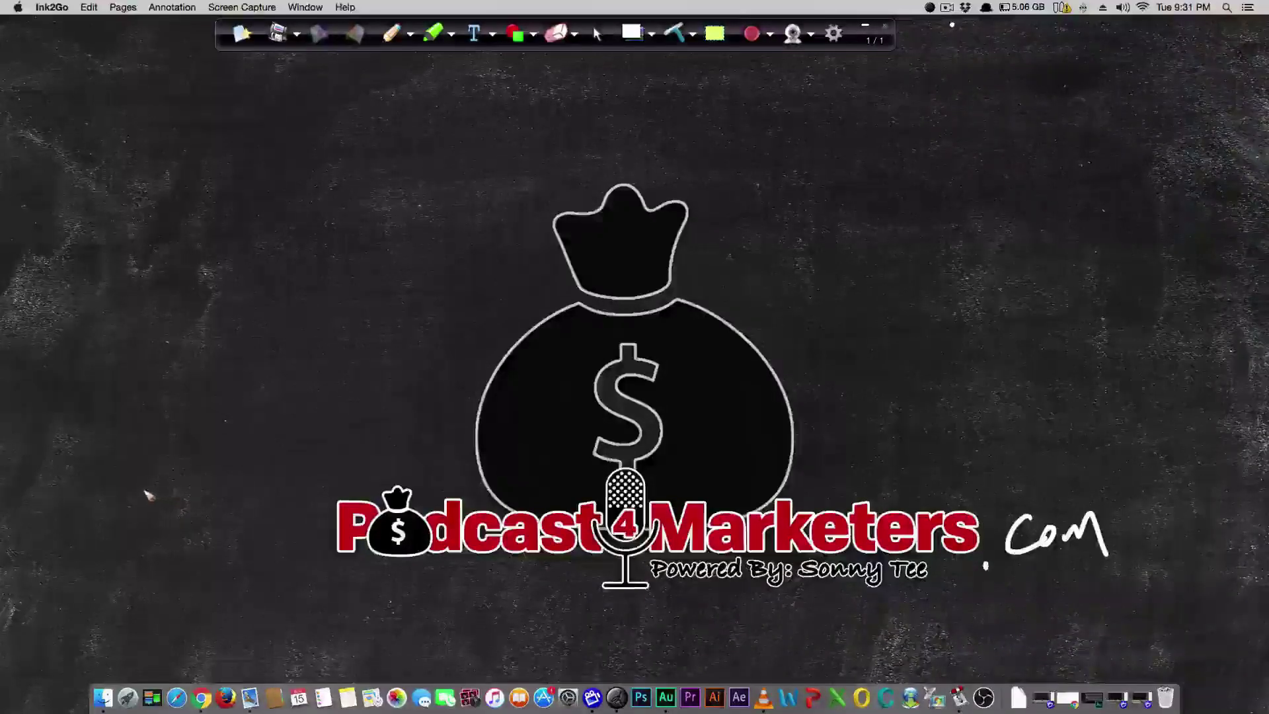
{"action": "left_click_drag", "start_coordinate": [140, 495], "coordinate": [174, 521]}
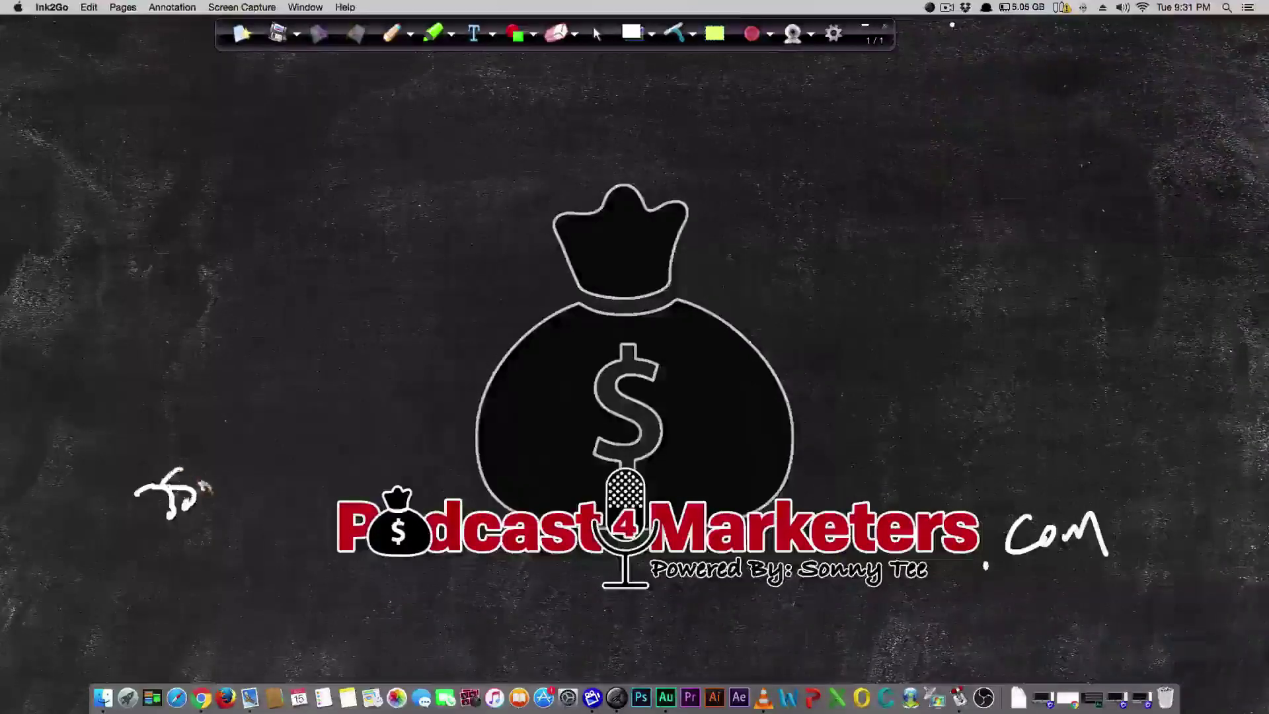
{"action": "left_click_drag", "start_coordinate": [204, 485], "coordinate": [250, 455]}
{"action": "left_click_drag", "start_coordinate": [185, 555], "coordinate": [319, 451]}
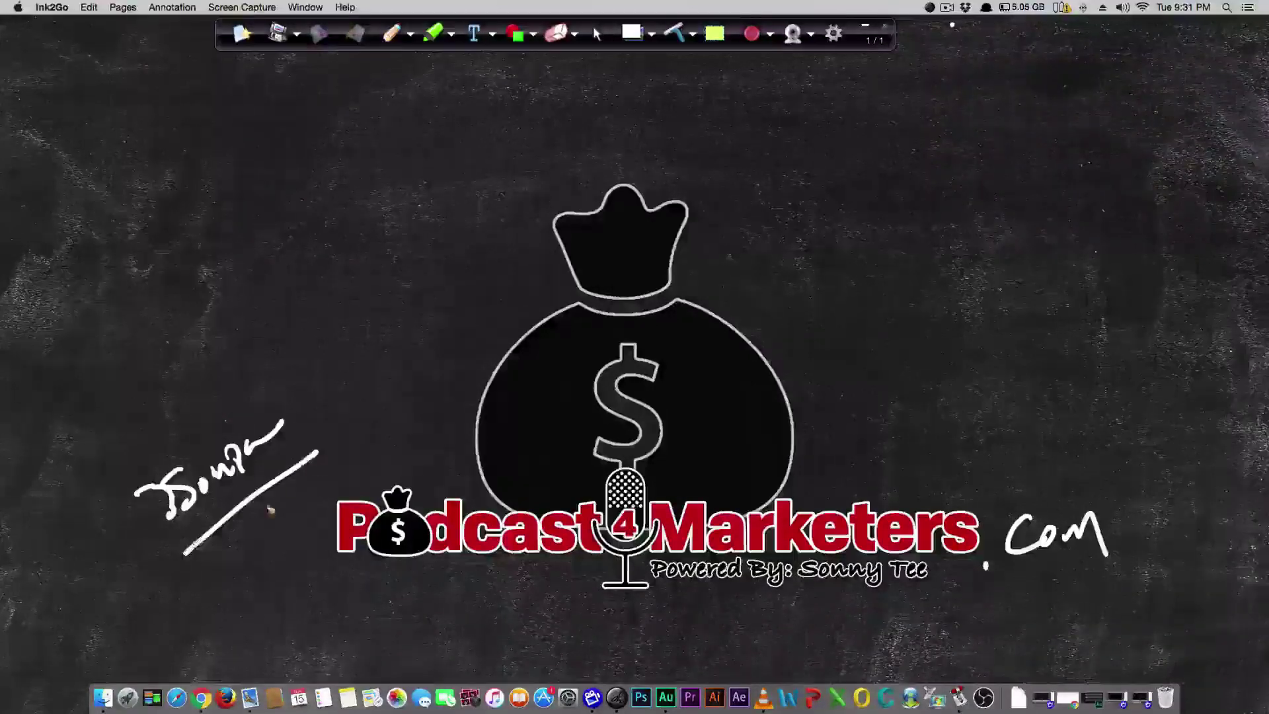
{"action": "left_click_drag", "start_coordinate": [205, 581], "coordinate": [377, 463]}
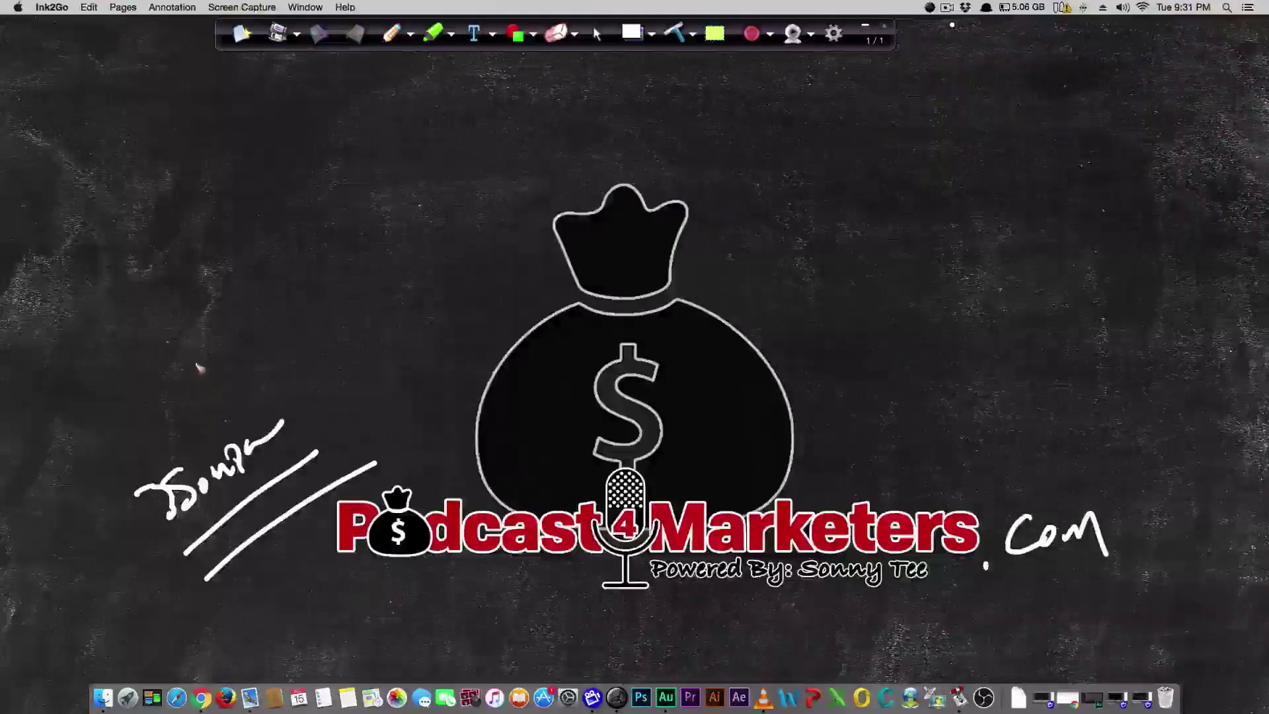
Write a circled 'Like Subscribe' note at top left and box the 'Comment Below' note.
{"action": "mouse_move", "coordinate": [28, 118]}
{"action": "left_mouse_down"}
{"action": "mouse_move", "coordinate": [73, 148]}
{"action": "mouse_move", "coordinate": [100, 136]}
{"action": "mouse_move", "coordinate": [62, 192]}
{"action": "mouse_move", "coordinate": [111, 188]}
{"action": "left_mouse_up"}
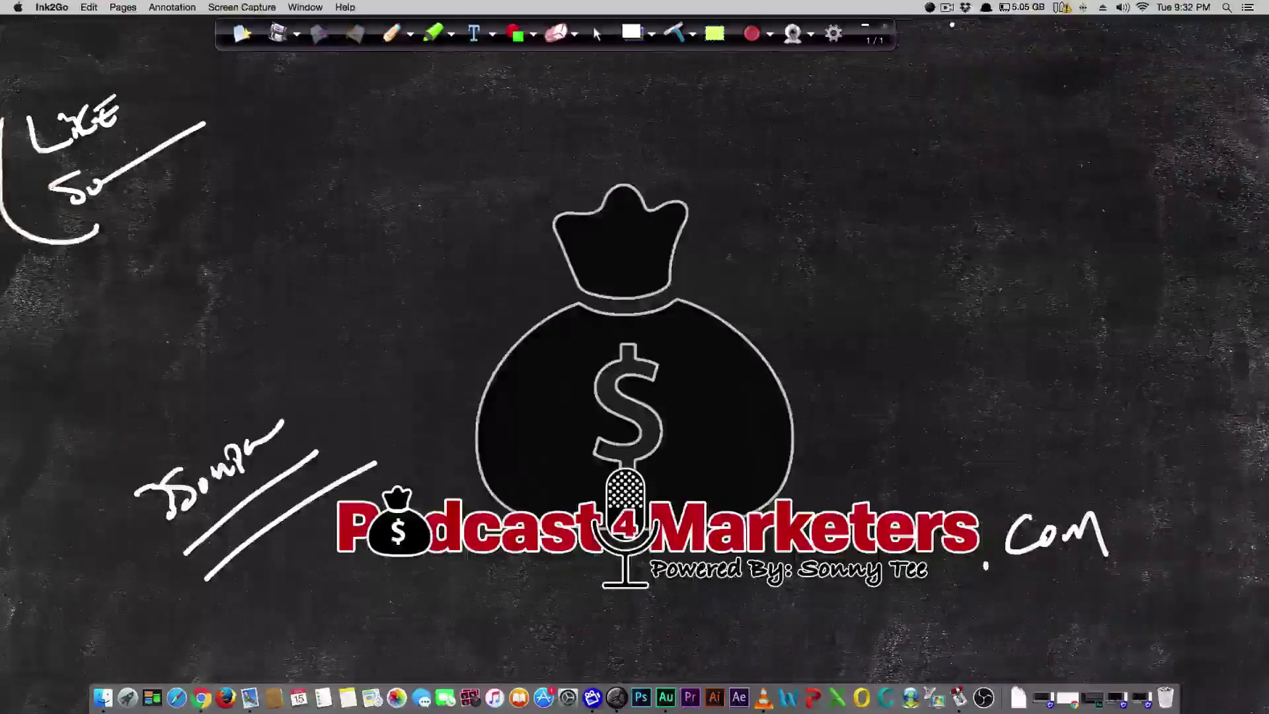
{"action": "left_click_drag", "start_coordinate": [93, 64], "coordinate": [221, 141]}
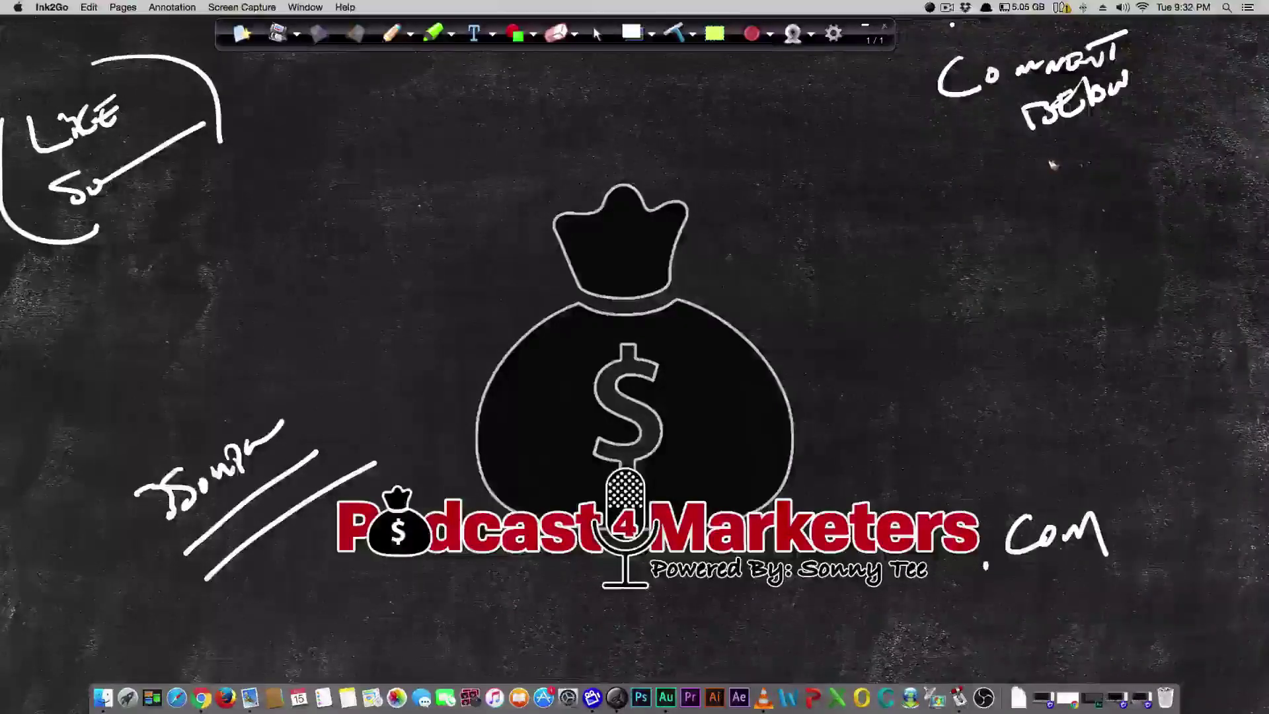
{"action": "left_click_drag", "start_coordinate": [990, 187], "coordinate": [1162, 121]}
{"action": "mouse_move", "coordinate": [962, 208]}
{"action": "left_mouse_down"}
{"action": "mouse_move", "coordinate": [926, 153]}
{"action": "mouse_move", "coordinate": [1117, 23]}
{"action": "mouse_move", "coordinate": [1183, 122]}
{"action": "left_mouse_up"}
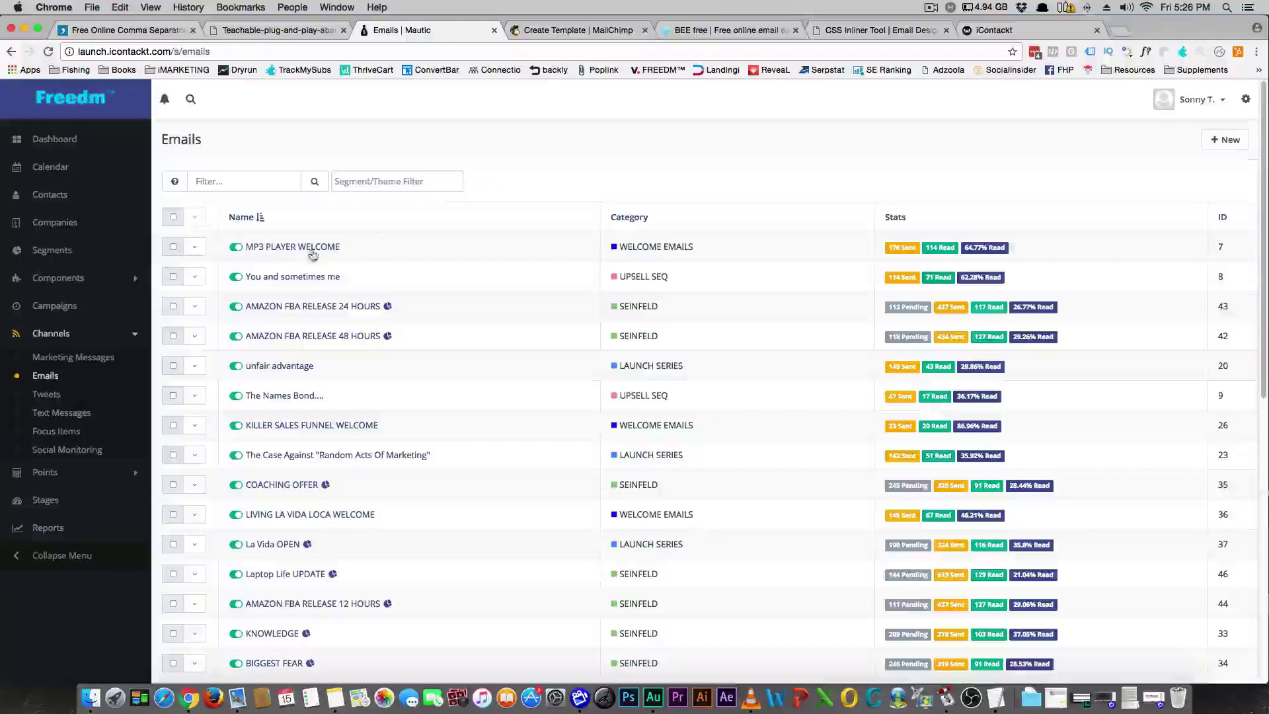
Create a new email and choose the Segment Email type over Template Email.
{"action": "left_click", "coordinate": [1226, 140]}
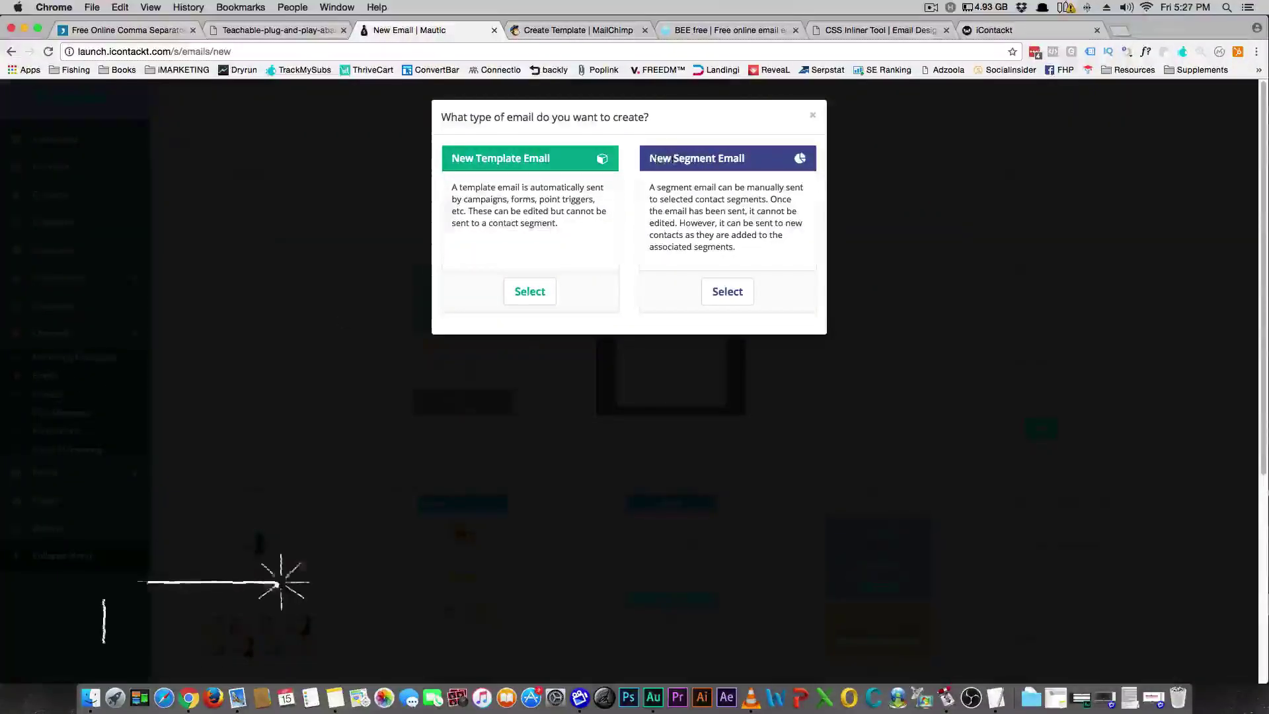
{"action": "triple_click", "coordinate": [670, 160]}
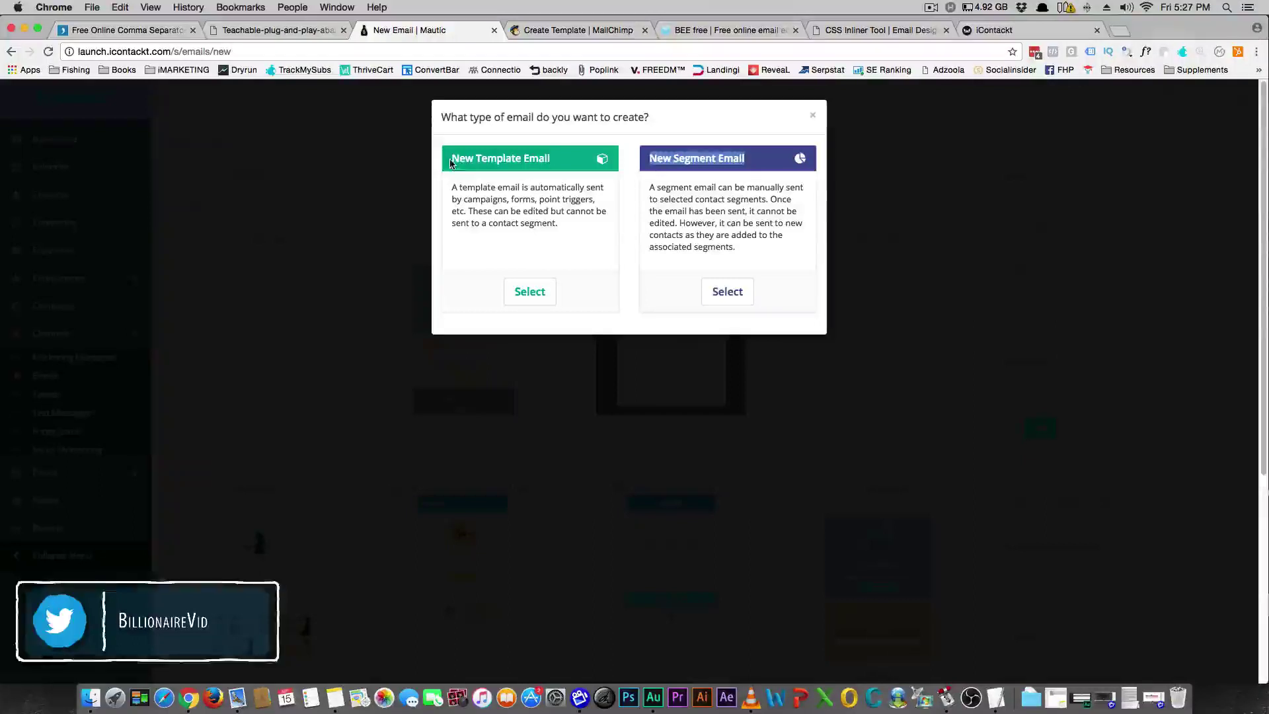
{"action": "left_click_drag", "start_coordinate": [451, 163], "coordinate": [548, 159]}
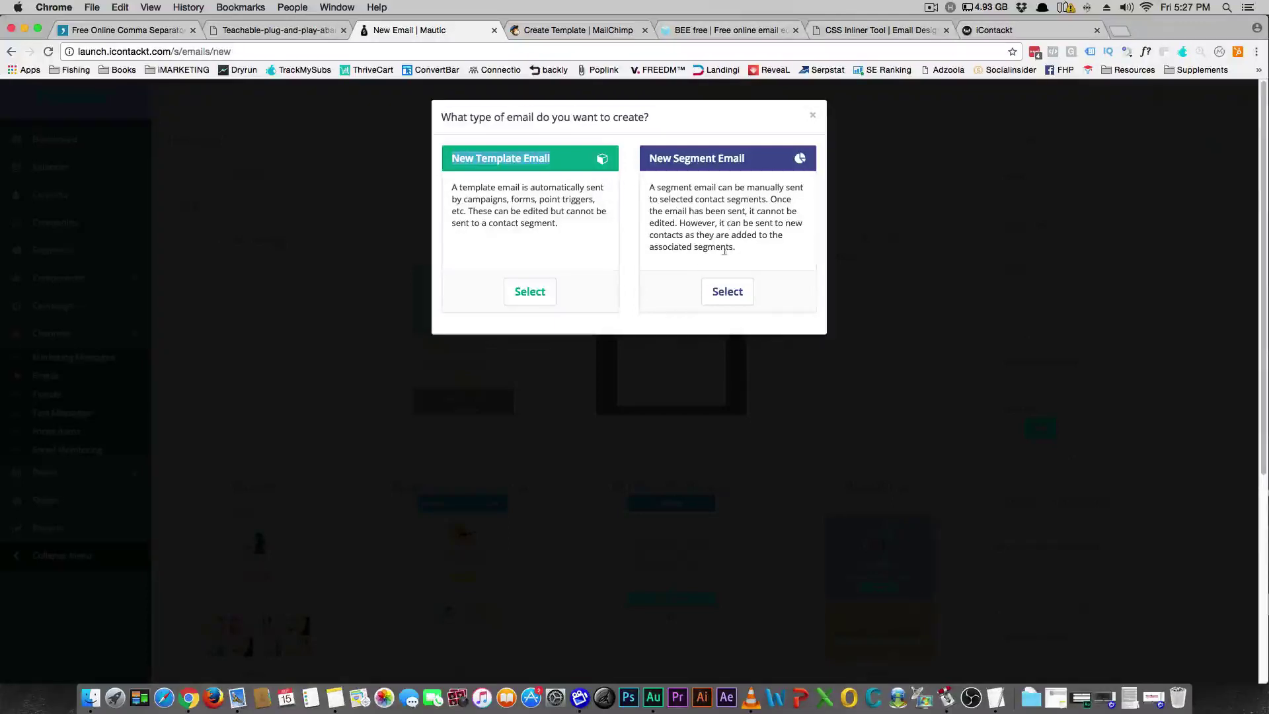
{"action": "left_click", "coordinate": [727, 292]}
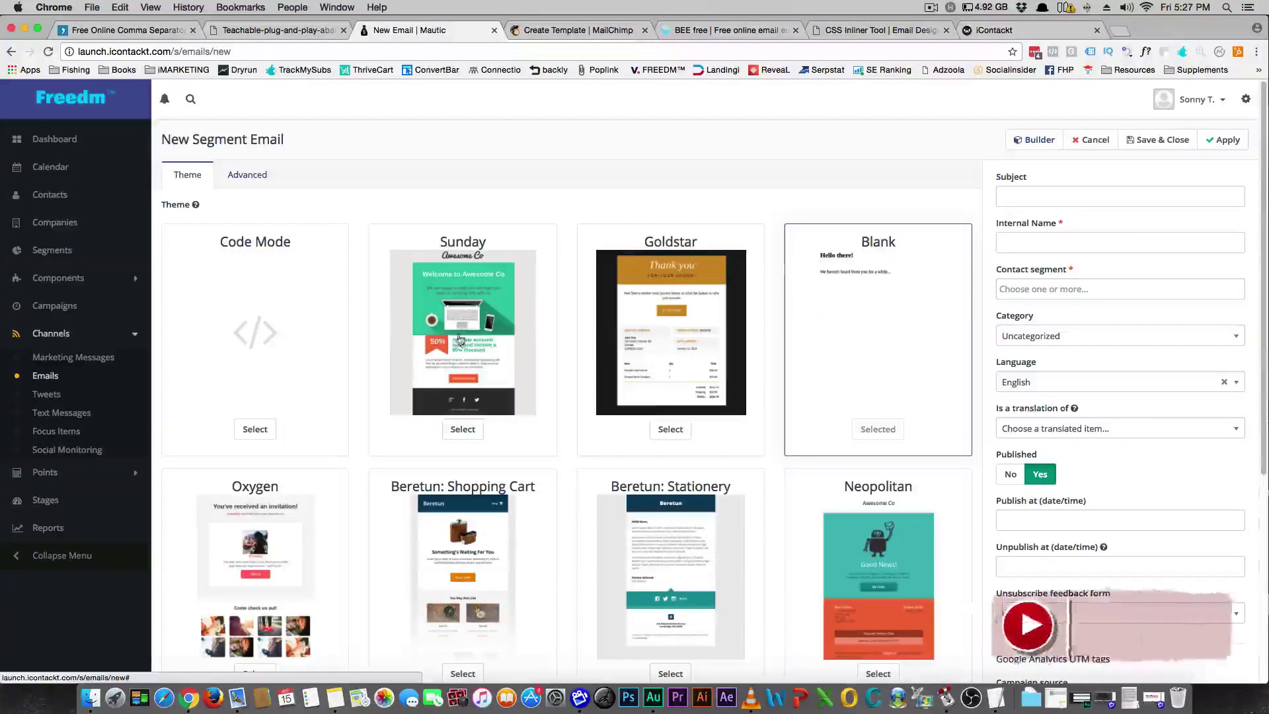
Preview the Blank theme on the theme page, then close the preview.
{"action": "scroll", "coordinate": [605, 364], "scroll_direction": "down", "scroll_amount": 5}
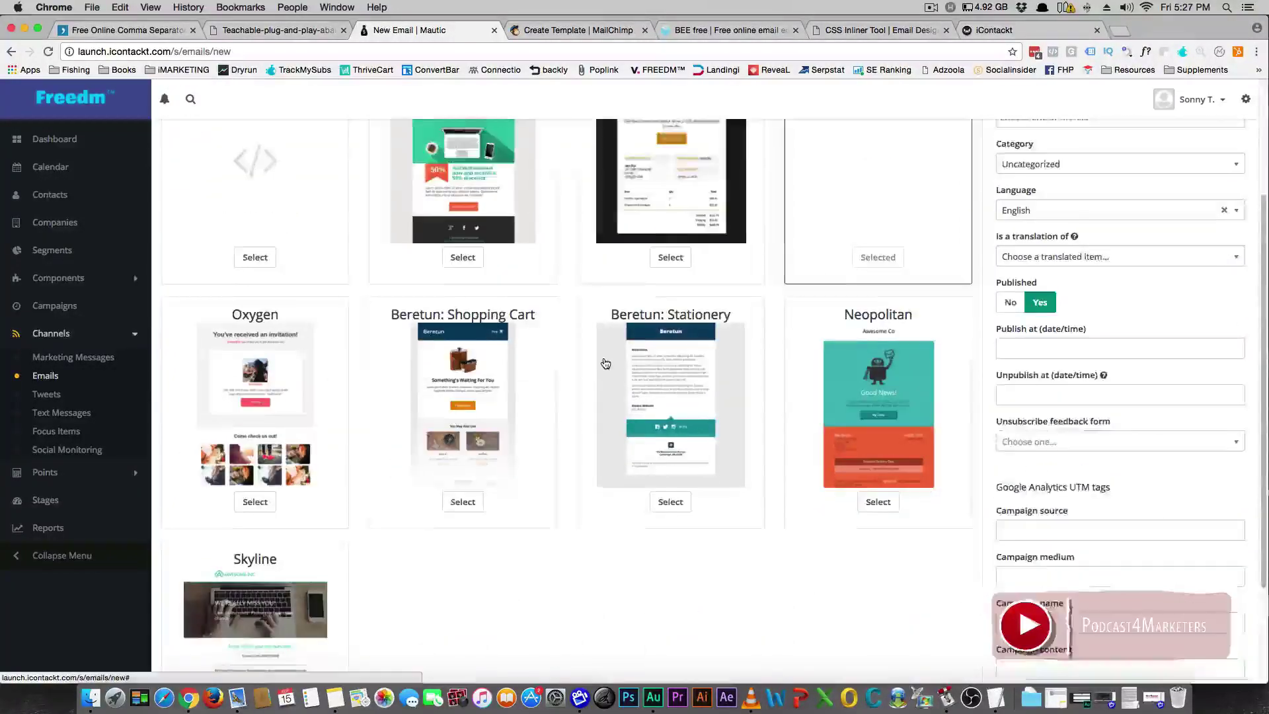
{"action": "scroll", "coordinate": [584, 363], "scroll_direction": "up", "scroll_amount": 5}
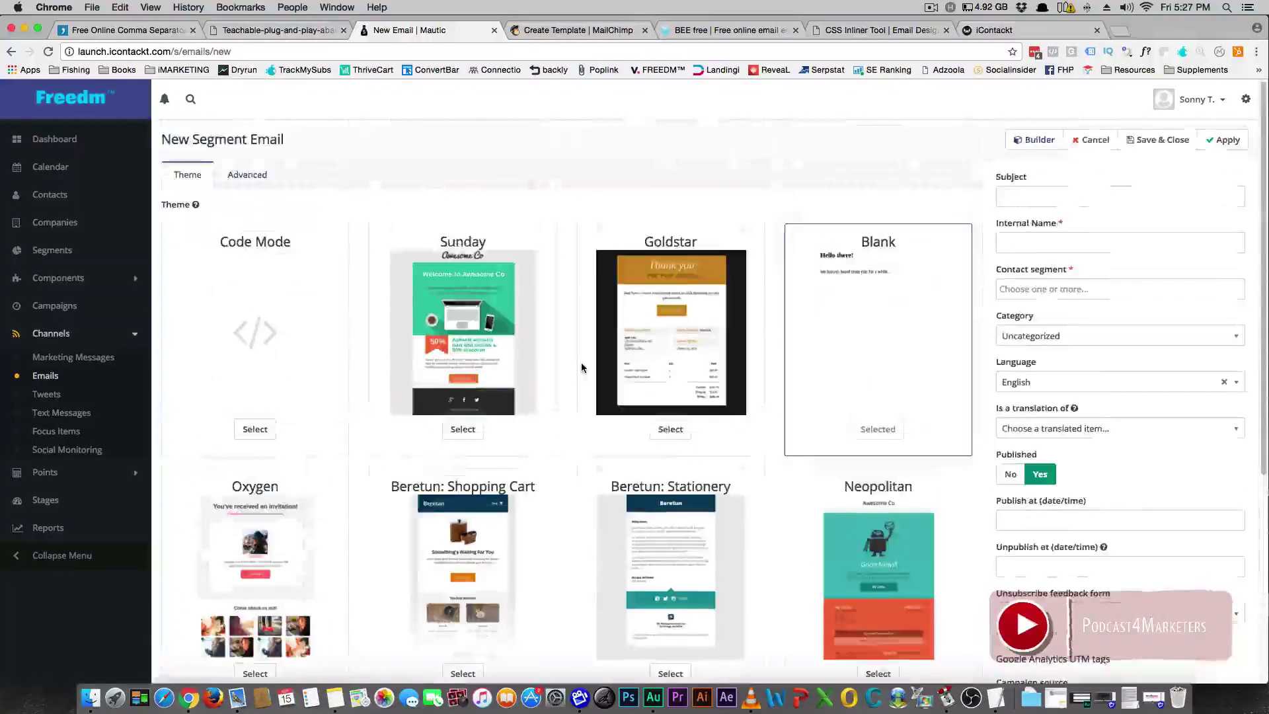
{"action": "left_click", "coordinate": [825, 349]}
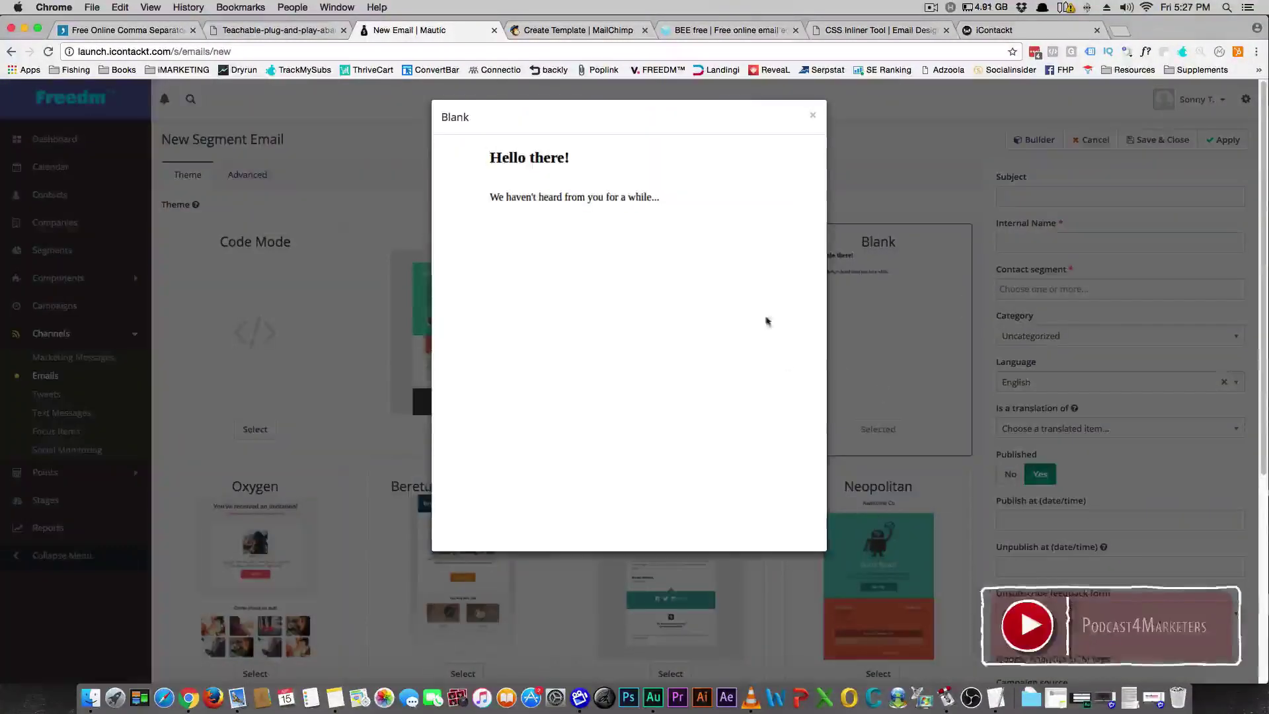
{"action": "left_click", "coordinate": [859, 314]}
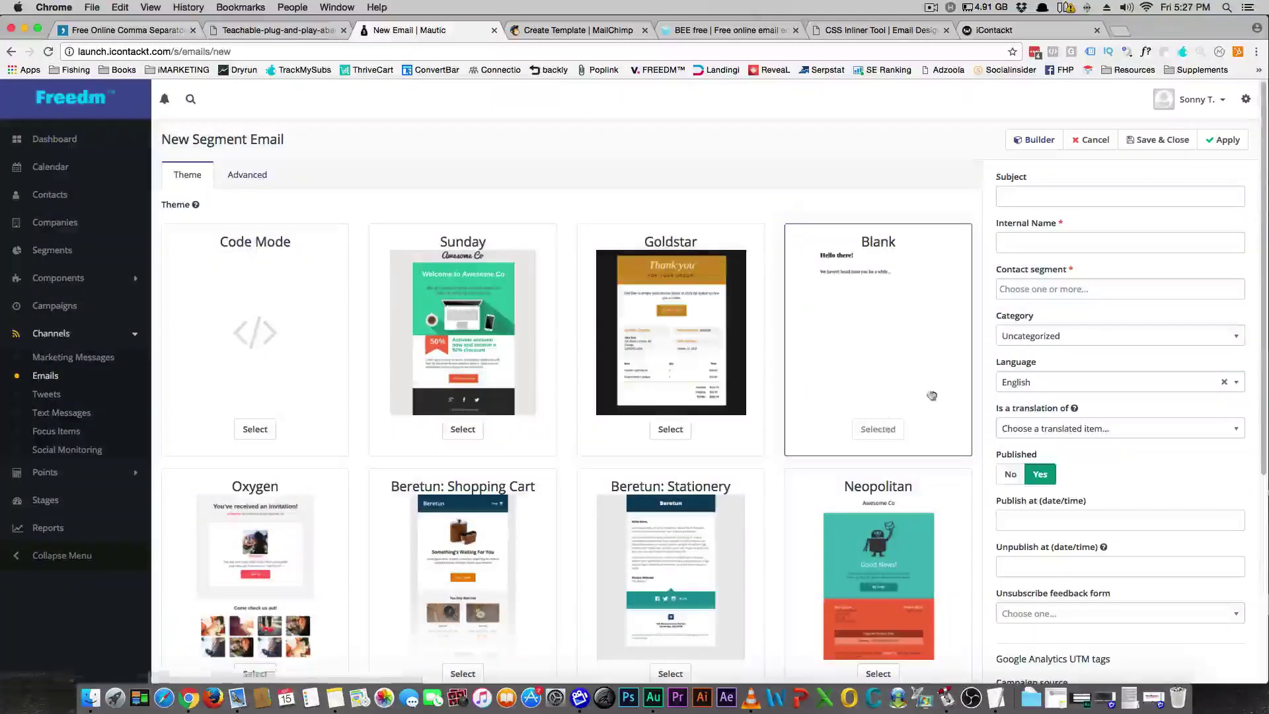
In the Blank theme's builder, add an Image+Caption block below the greeting text, then close the builder.
{"action": "left_click", "coordinate": [1035, 139]}
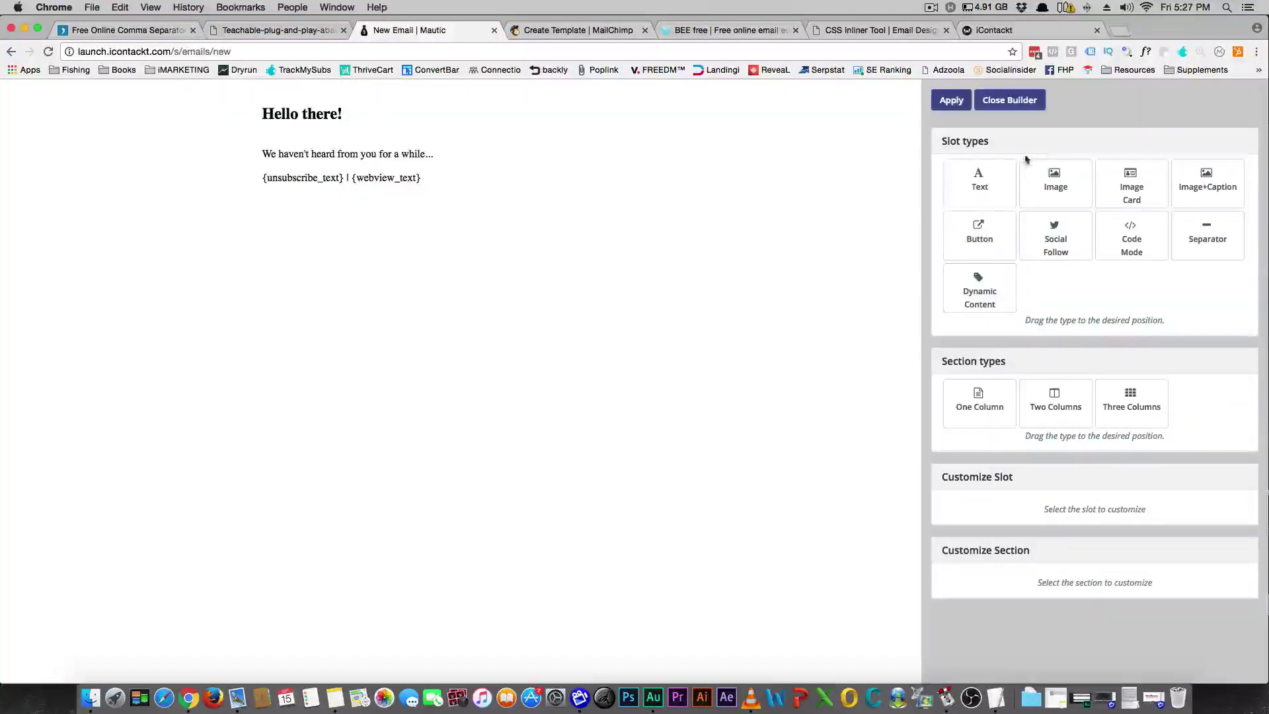
{"action": "left_click", "coordinate": [405, 151]}
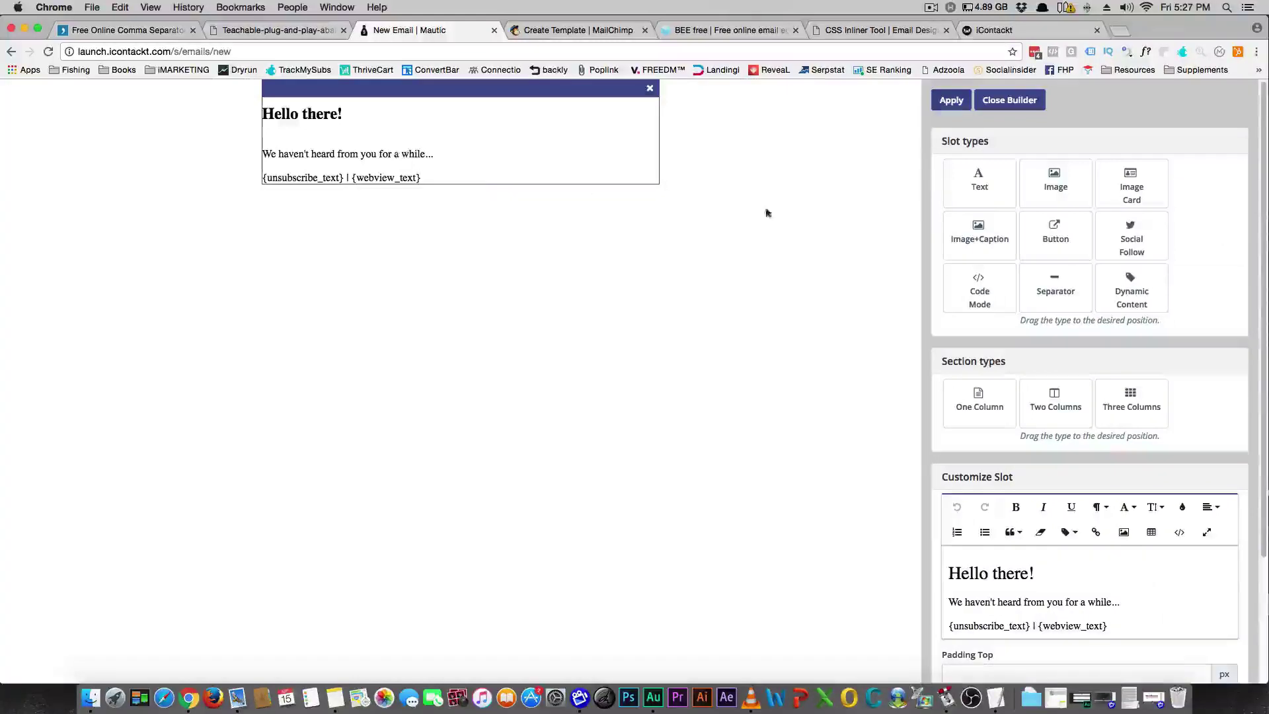
{"action": "left_click_drag", "start_coordinate": [989, 238], "coordinate": [441, 218]}
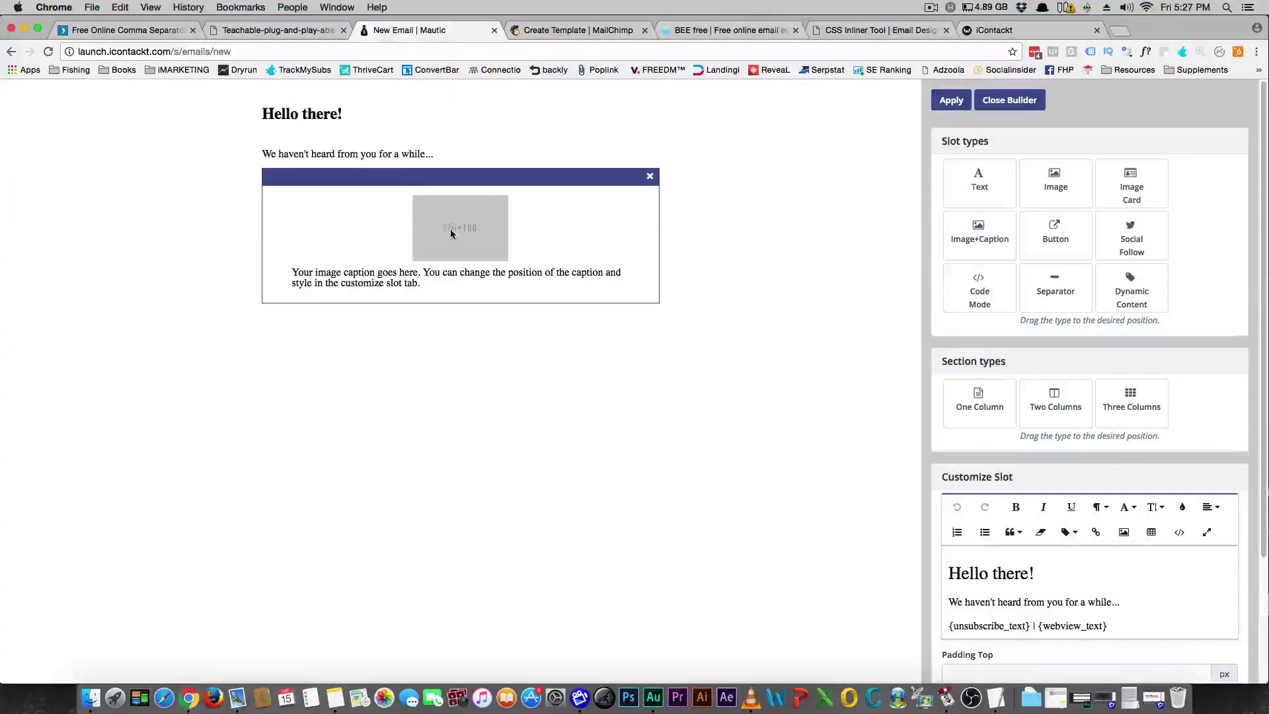
{"action": "left_click", "coordinate": [455, 234]}
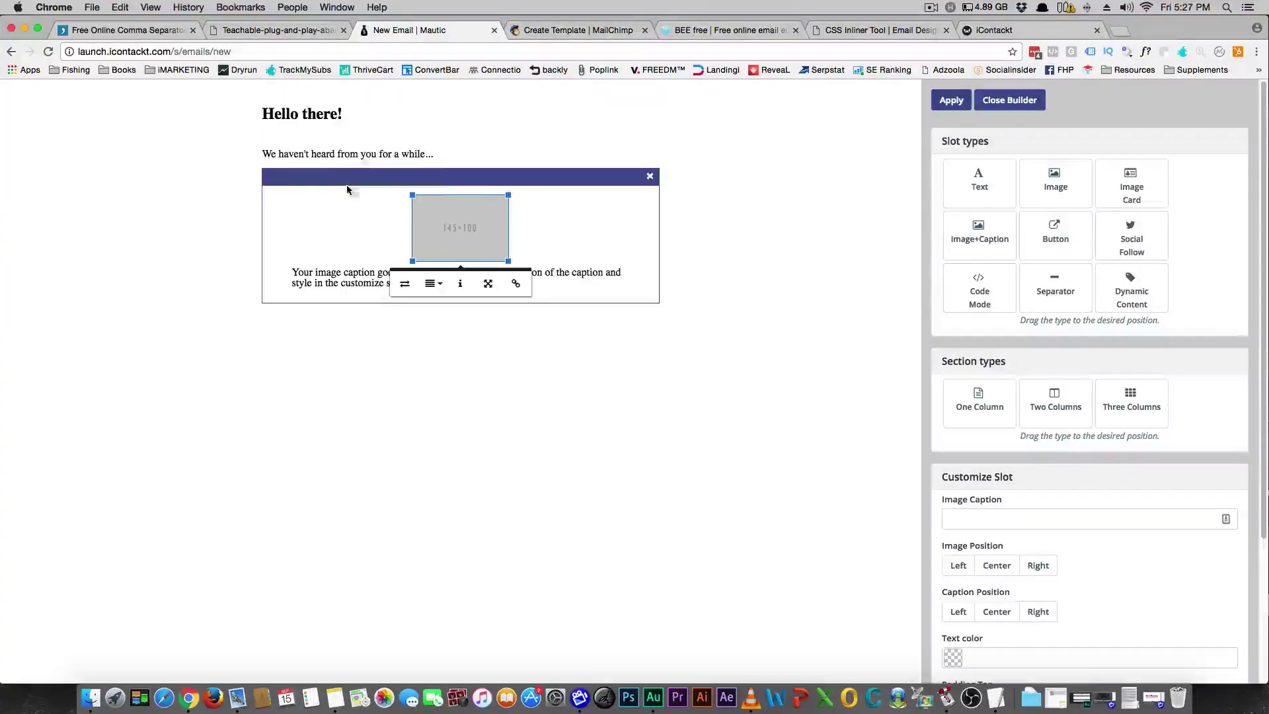
{"action": "left_click", "coordinate": [343, 150]}
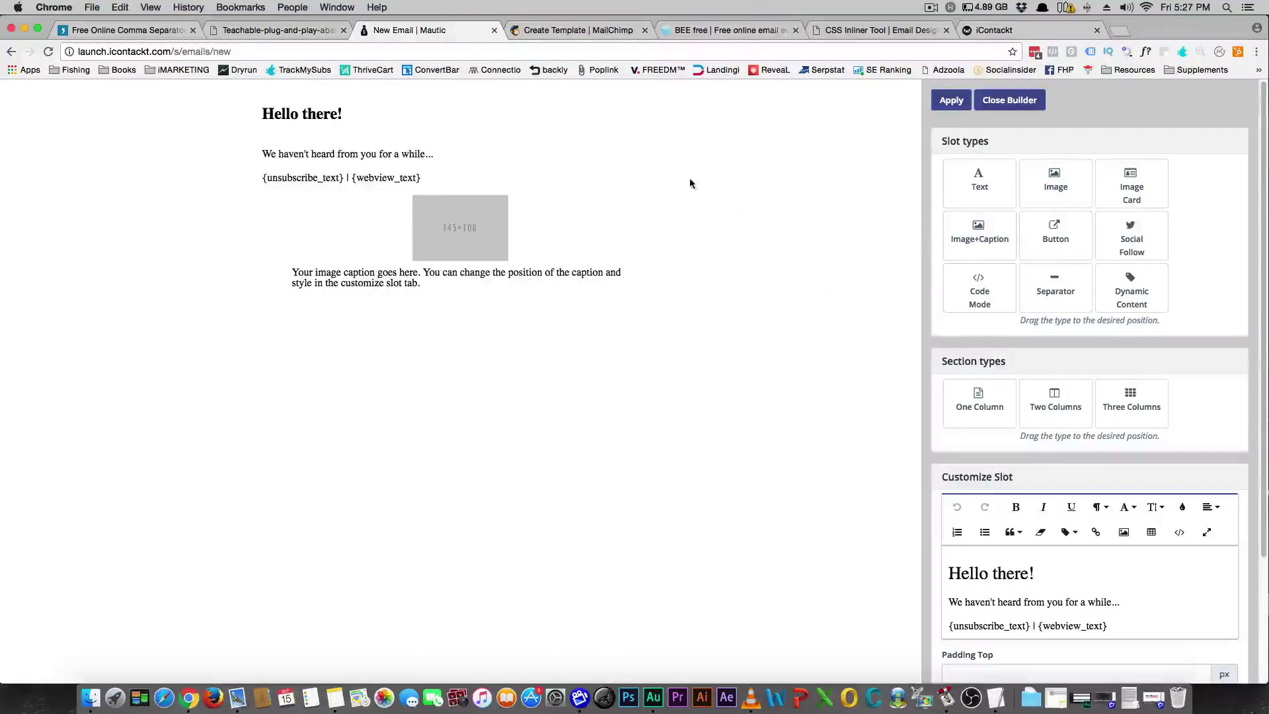
{"action": "left_click", "coordinate": [992, 104]}
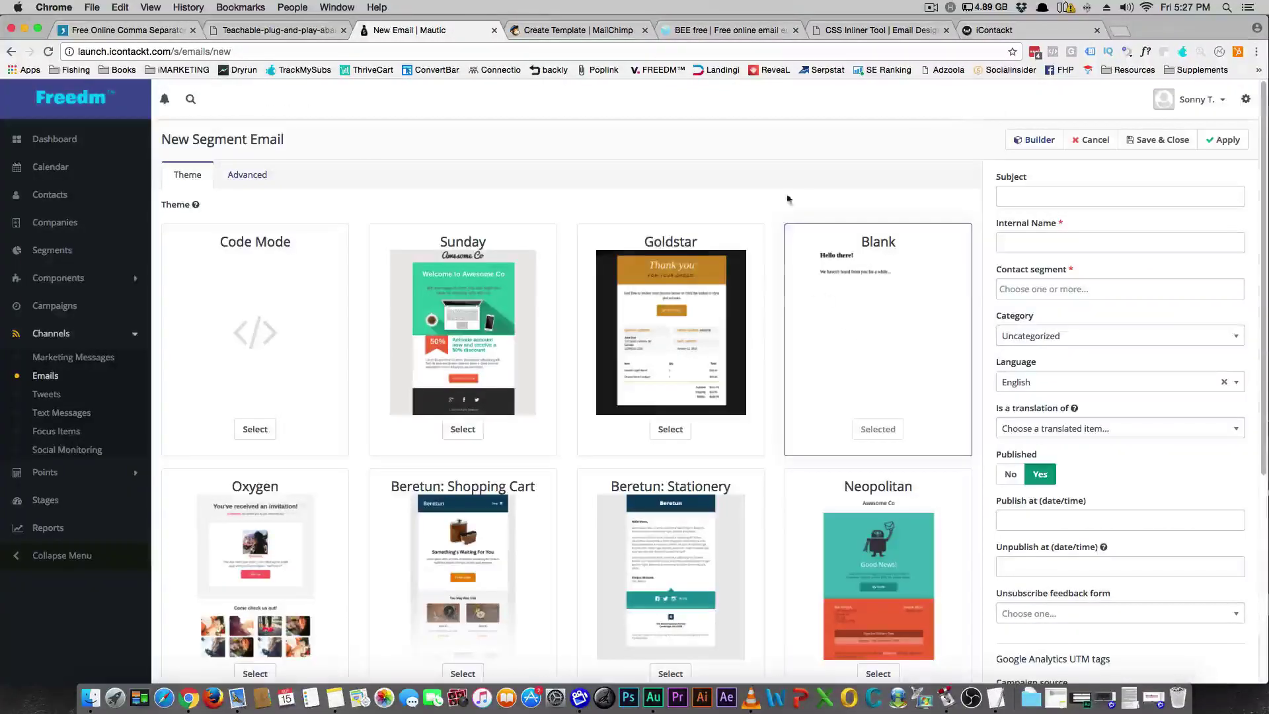
Switch the theme to Code Mode and delete all of the HTML in its code editor.
{"action": "left_click", "coordinate": [258, 431]}
{"action": "left_click", "coordinate": [761, 156]}
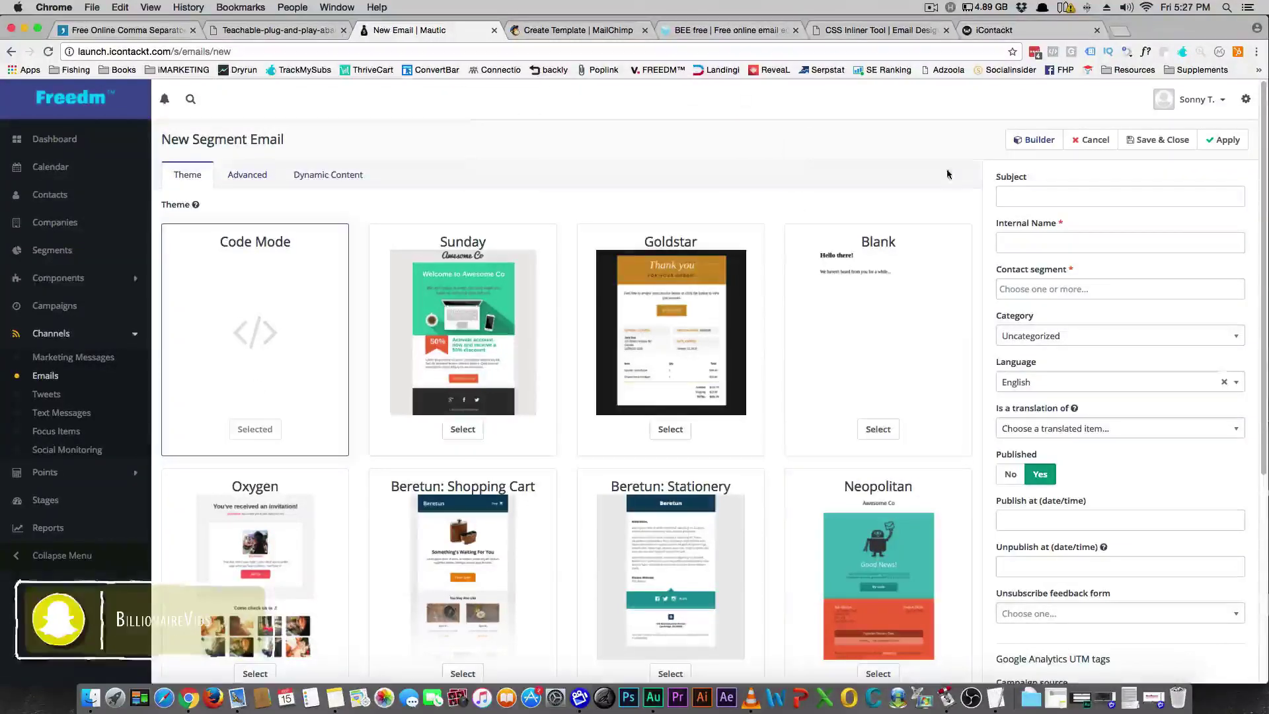
{"action": "left_click", "coordinate": [1037, 140]}
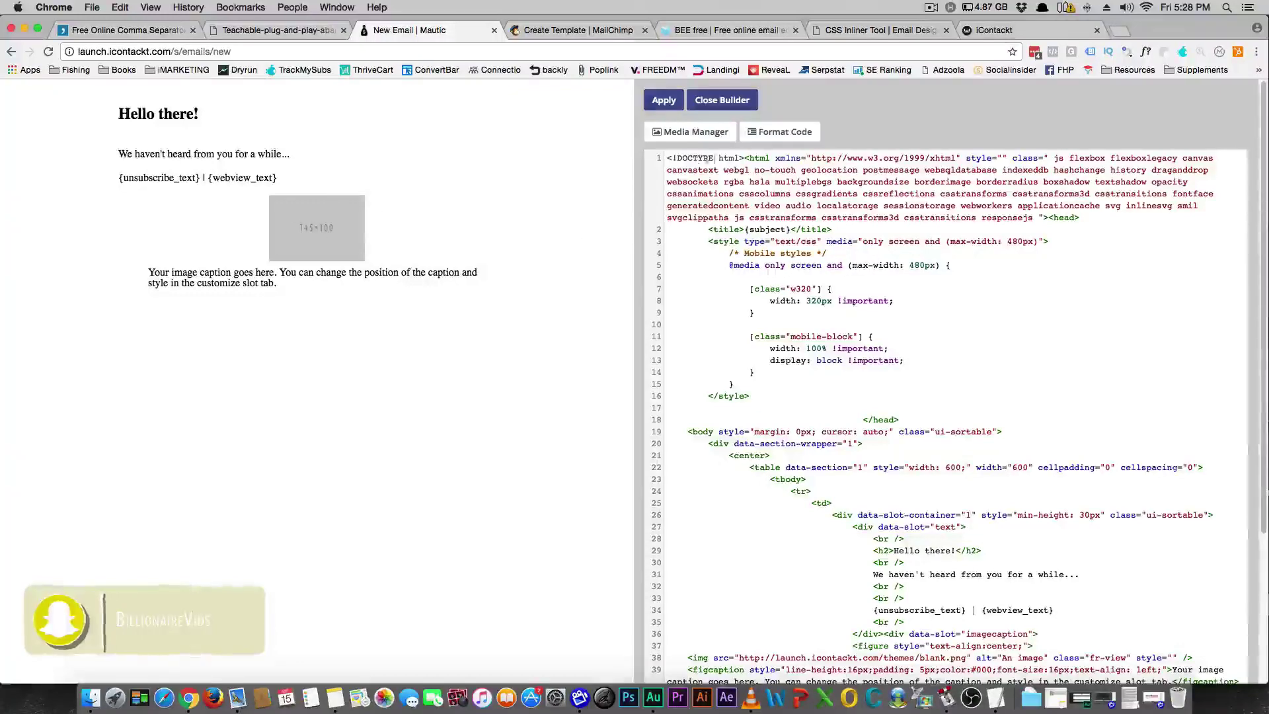
{"action": "left_click_drag", "start_coordinate": [667, 159], "coordinate": [952, 687]}
{"action": "key", "text": "BackSpace"}
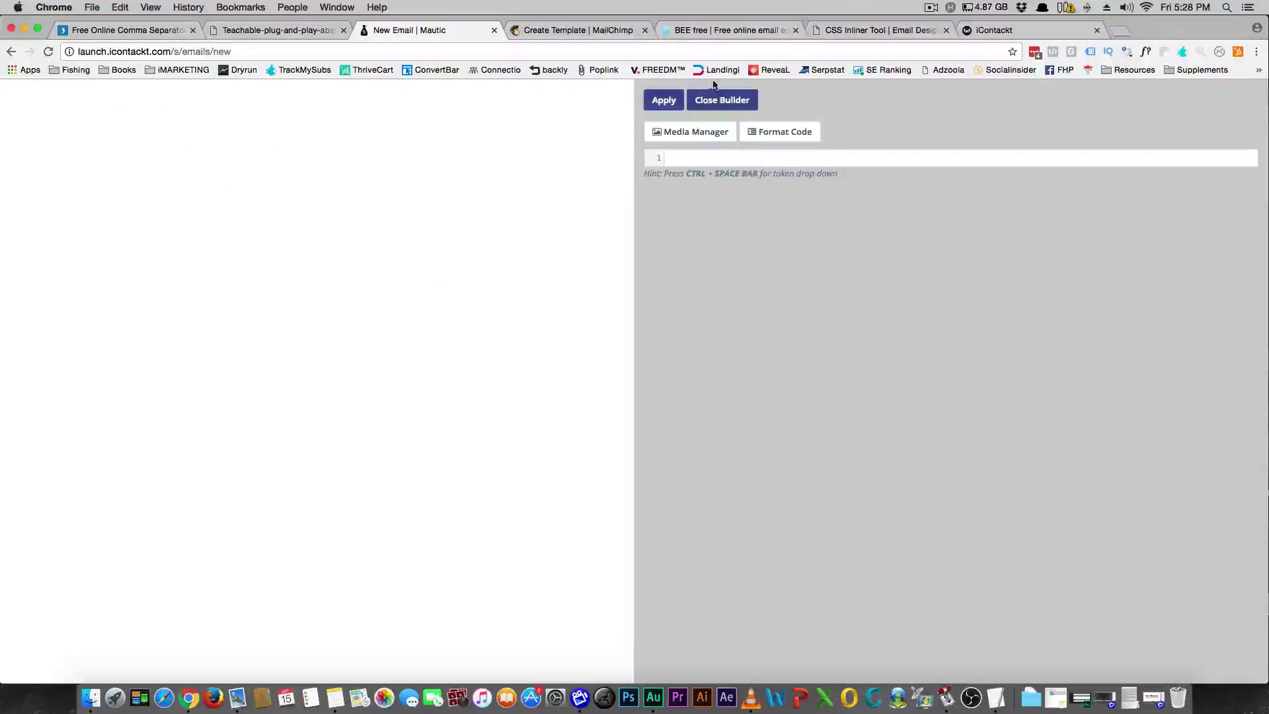
On the MailChimp tab, browse the Create Template layouts and return to the Featured ones.
{"action": "left_click", "coordinate": [581, 30]}
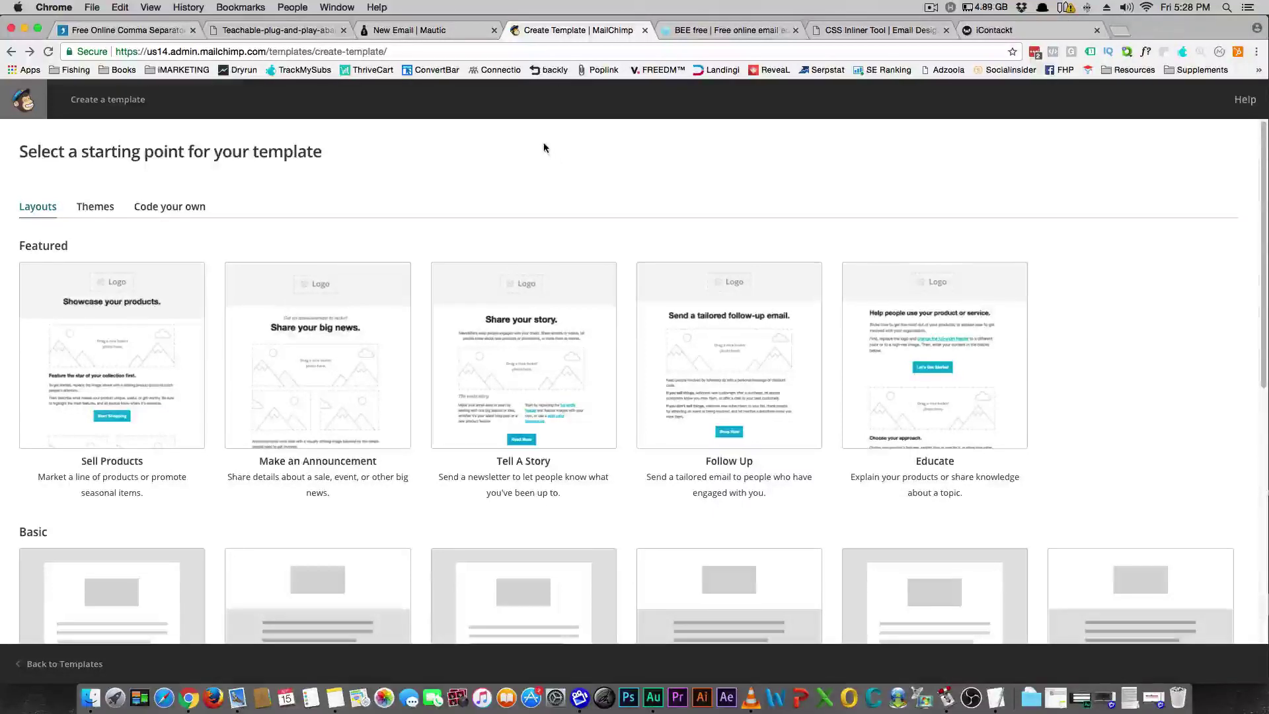
{"action": "scroll", "coordinate": [217, 339], "scroll_direction": "down", "scroll_amount": 5}
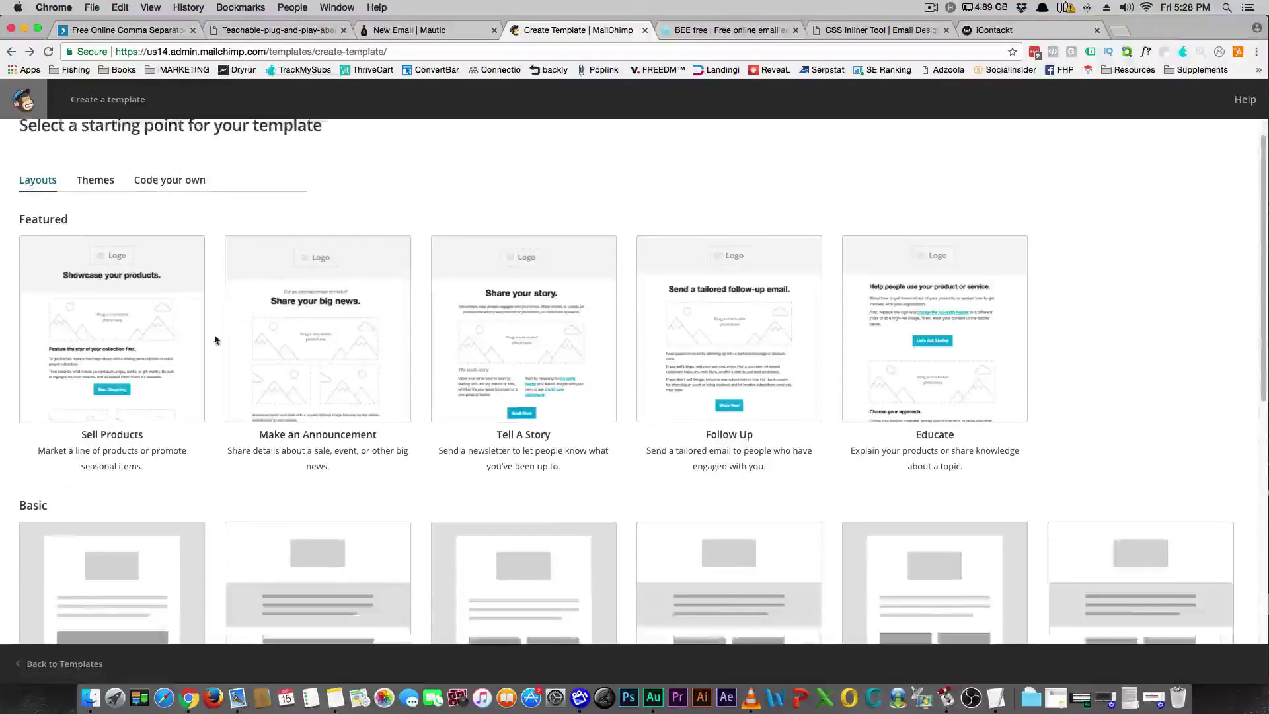
{"action": "scroll", "coordinate": [218, 341], "scroll_direction": "down", "scroll_amount": 4}
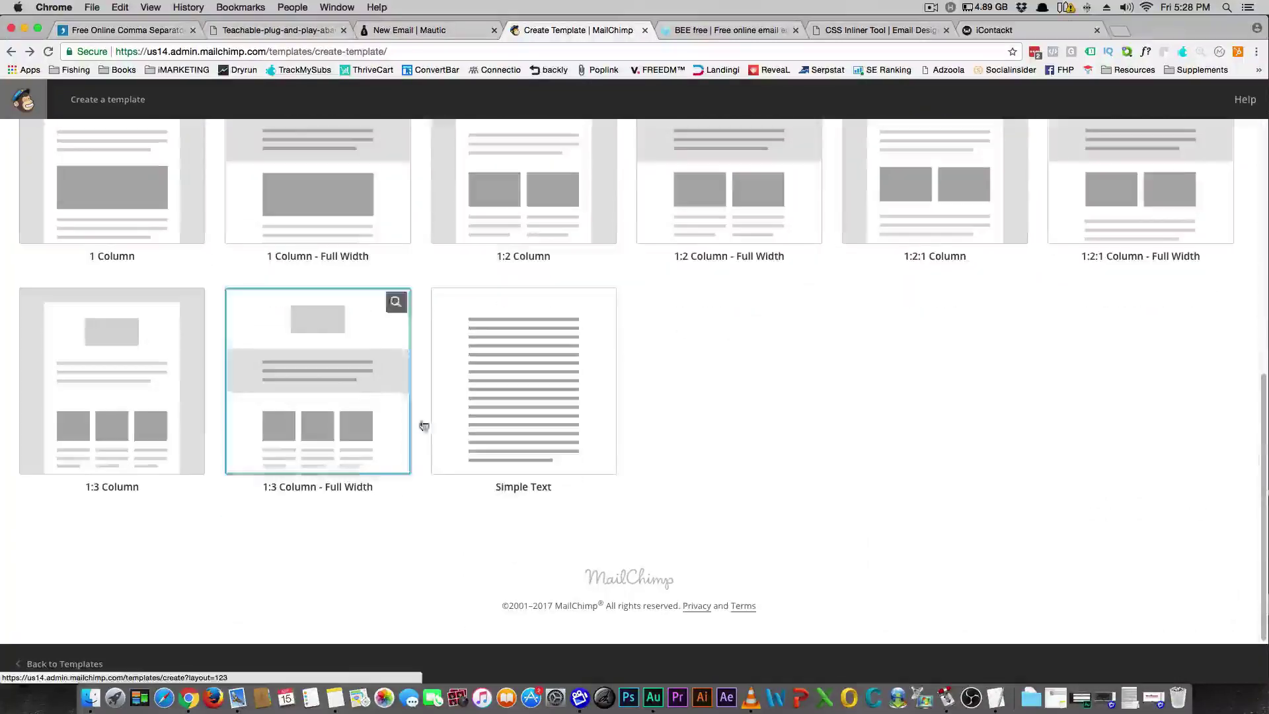
{"action": "scroll", "coordinate": [264, 429], "scroll_direction": "up", "scroll_amount": 5}
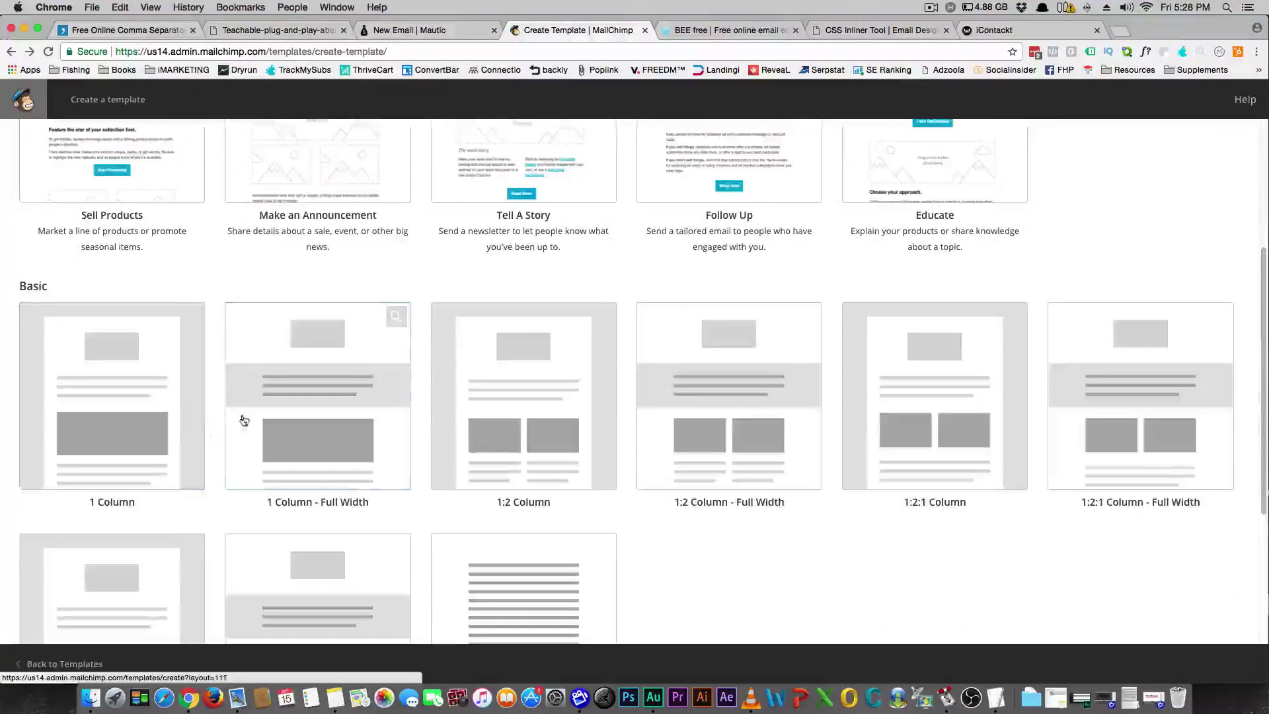
{"action": "scroll", "coordinate": [243, 418], "scroll_direction": "up", "scroll_amount": 5}
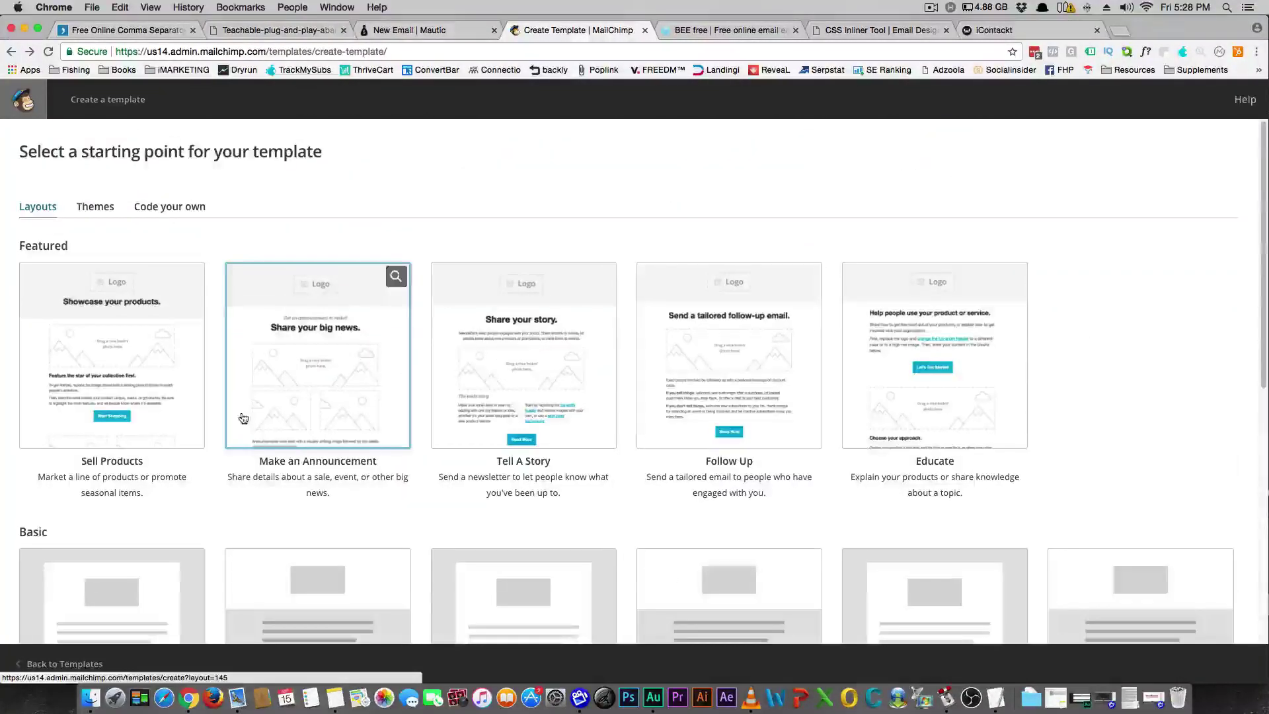
On the BEE Free site, start designing, browse the template catalog, and begin from scratch.
{"action": "left_click", "coordinate": [715, 32]}
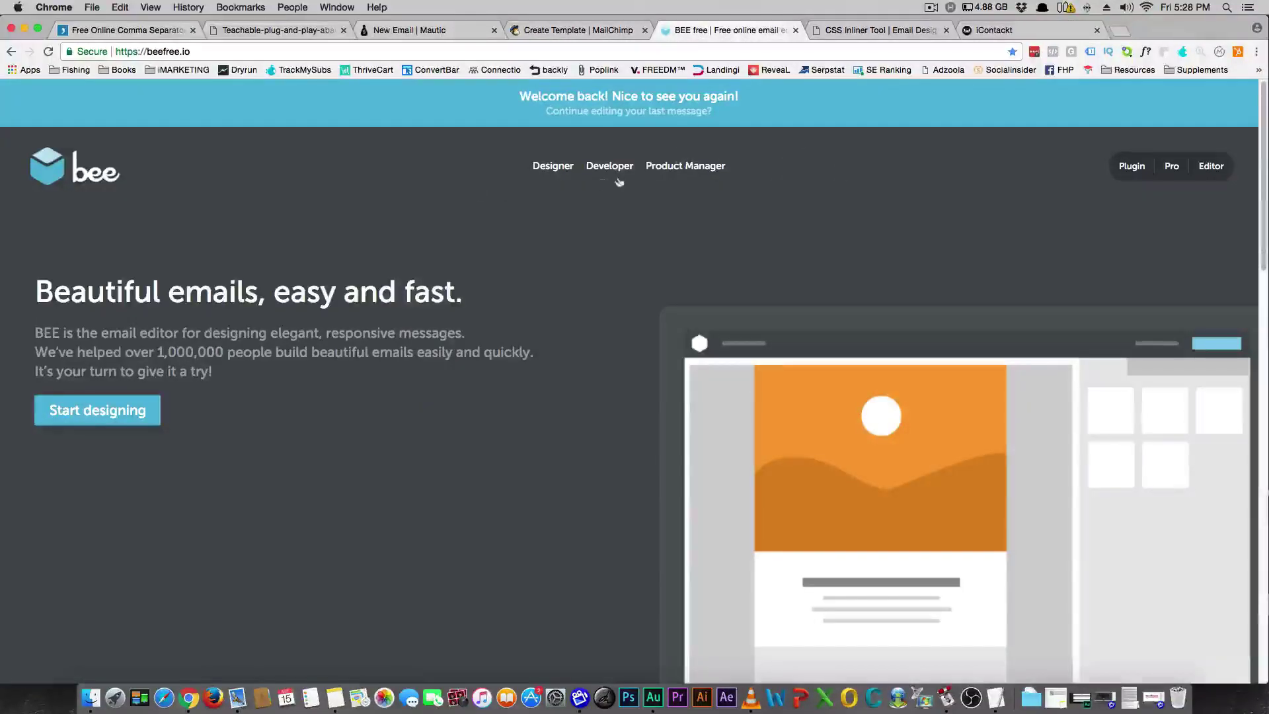
{"action": "left_click", "coordinate": [127, 406]}
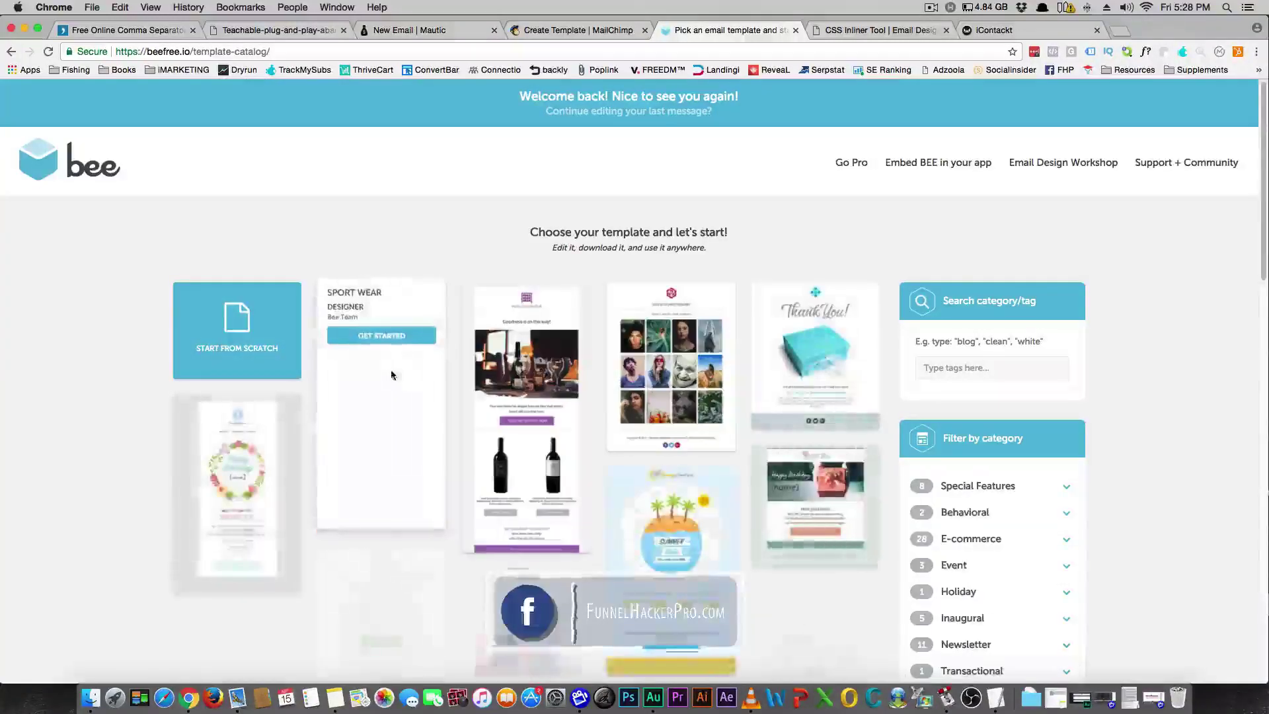
{"action": "scroll", "coordinate": [533, 382], "scroll_direction": "down", "scroll_amount": 3}
{"action": "scroll", "coordinate": [567, 373], "scroll_direction": "down", "scroll_amount": 5}
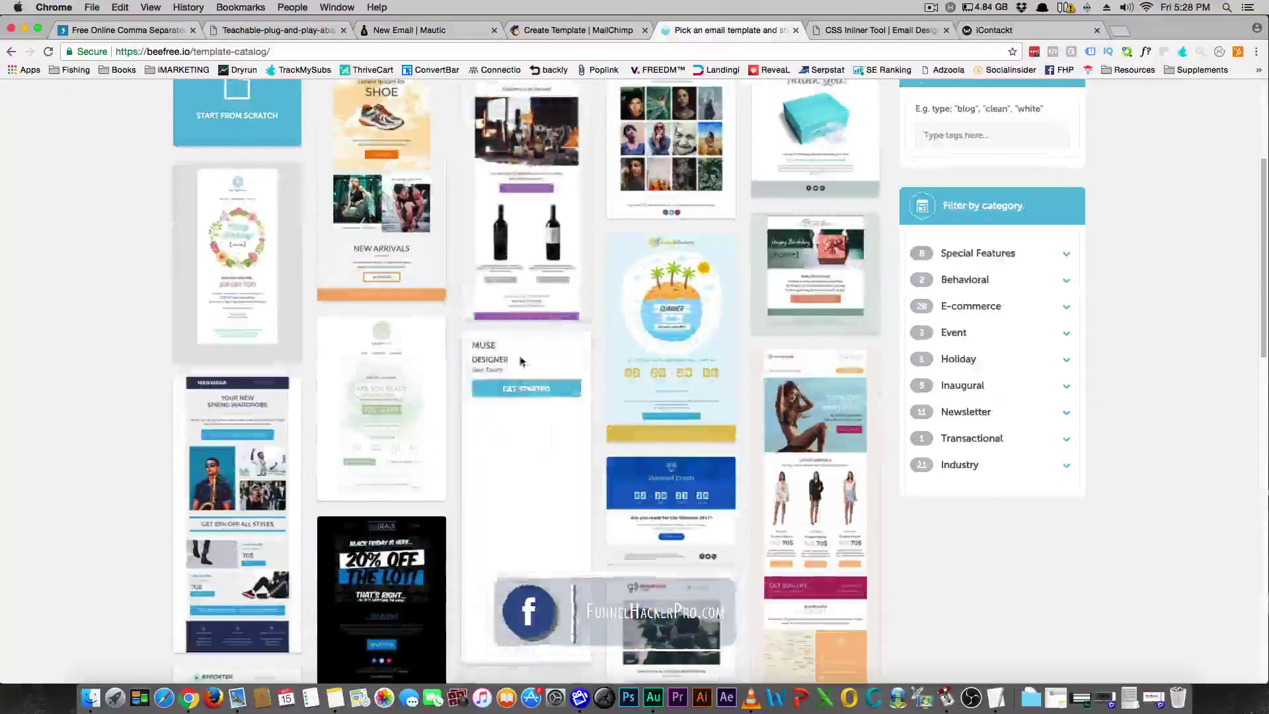
{"action": "scroll", "coordinate": [674, 403], "scroll_direction": "down", "scroll_amount": 1}
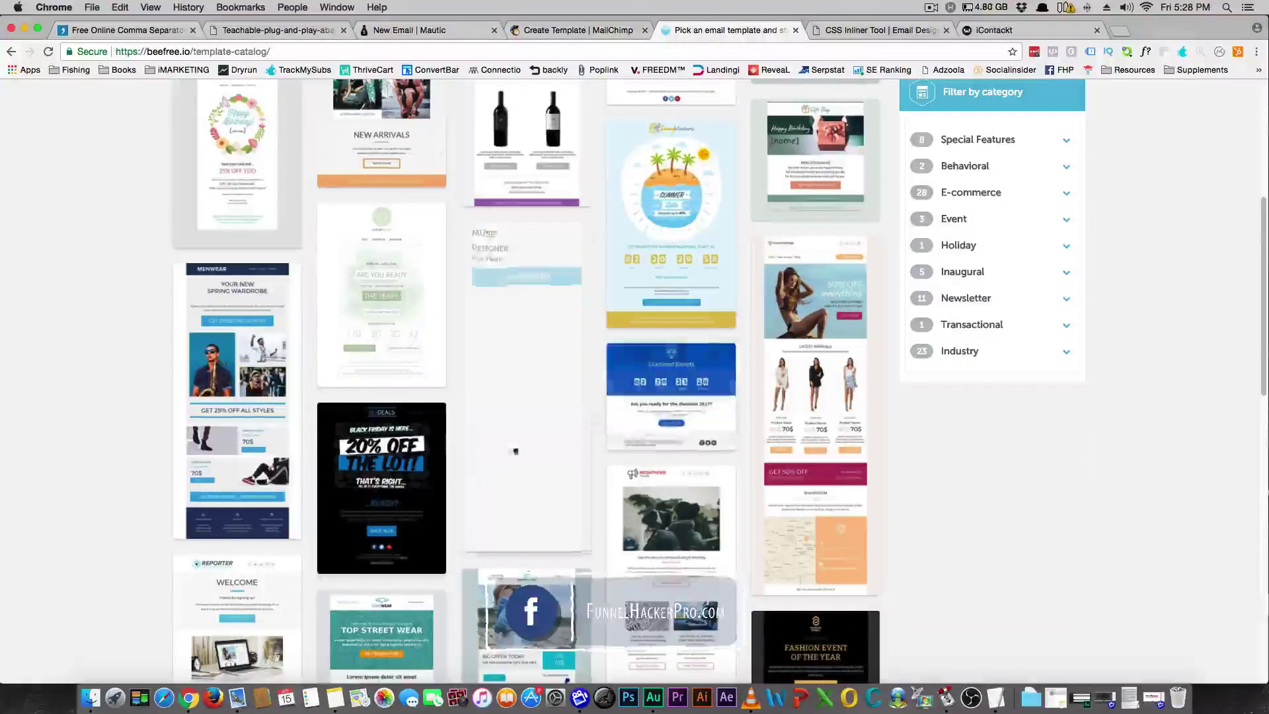
{"action": "scroll", "coordinate": [122, 388], "scroll_direction": "down", "scroll_amount": 10}
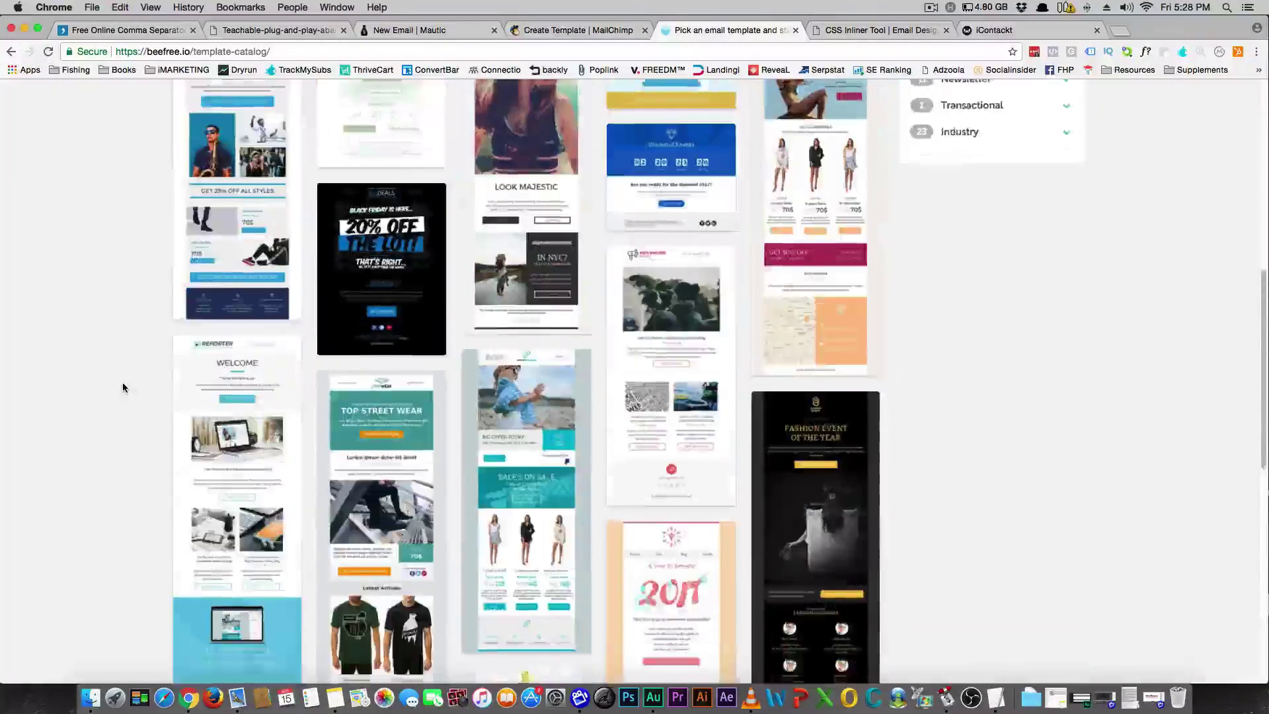
{"action": "key", "text": "super+r"}
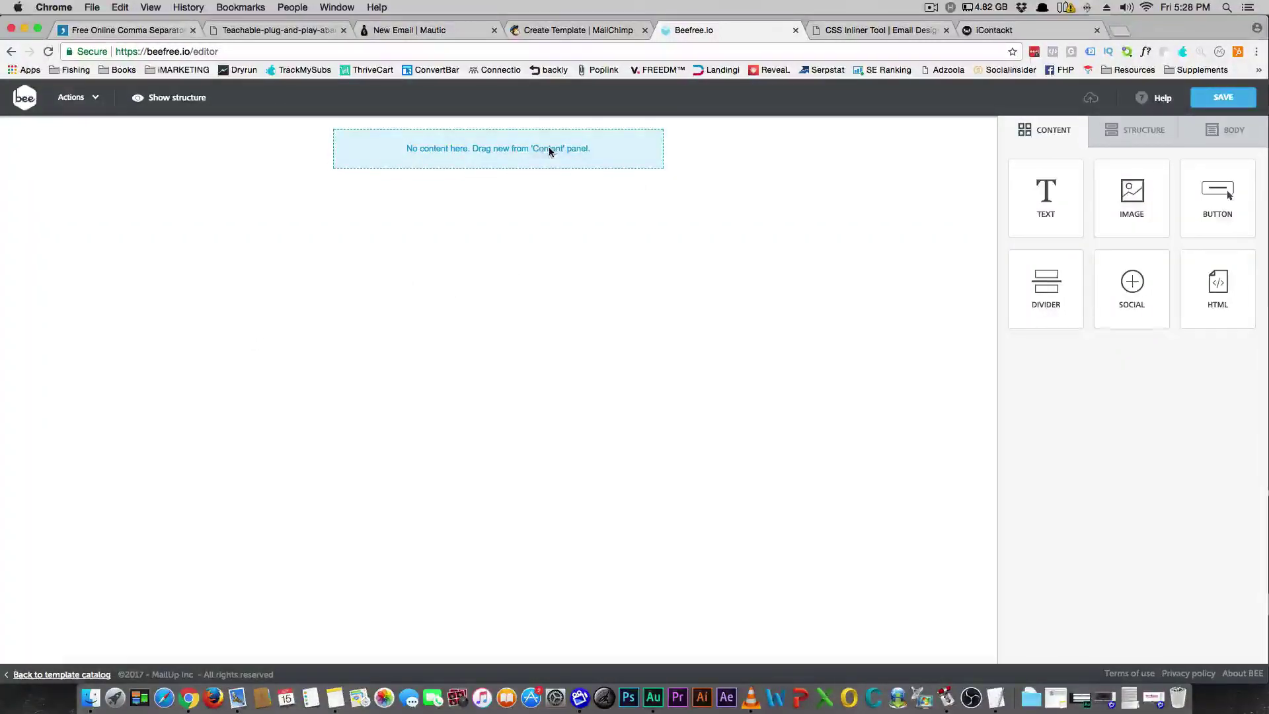
Add an Image block and fill it with image-big-06.jpg from the shared folder.
{"action": "left_click", "coordinate": [1117, 130]}
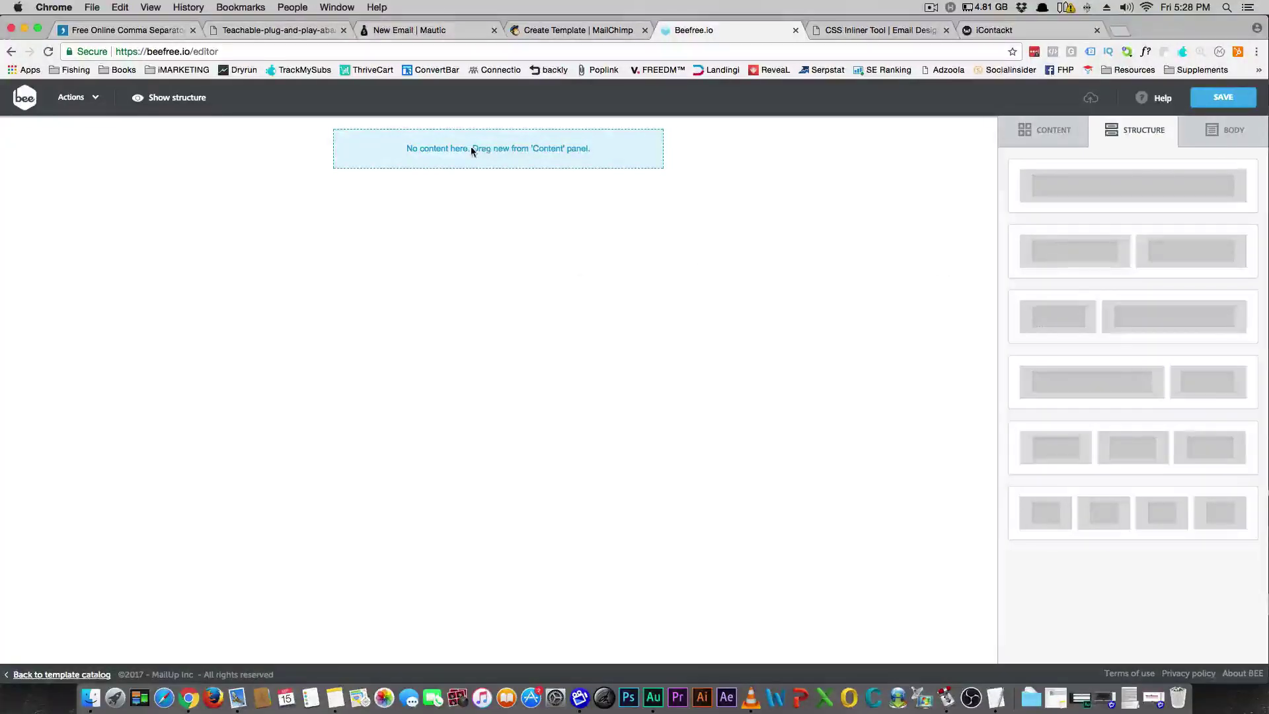
{"action": "left_click", "coordinate": [1054, 137]}
{"action": "left_click_drag", "start_coordinate": [1127, 212], "coordinate": [468, 142]}
{"action": "left_click_drag", "start_coordinate": [1111, 207], "coordinate": [456, 145]}
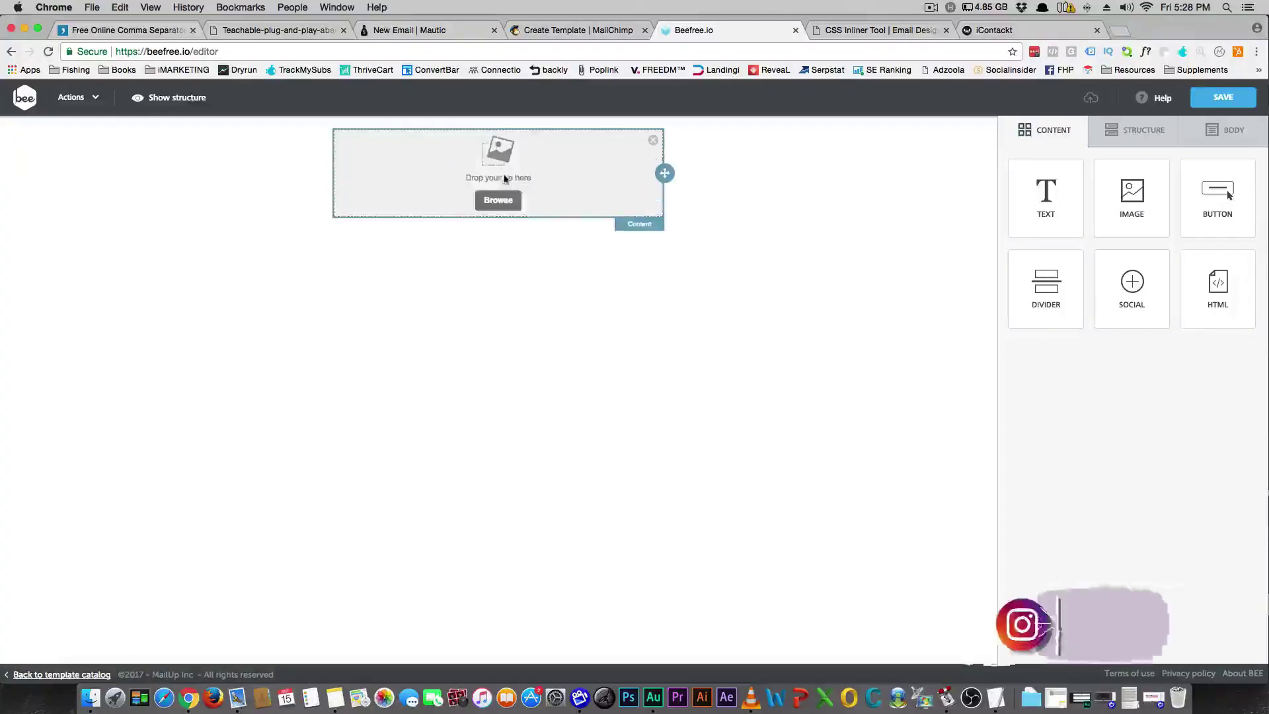
{"action": "left_click", "coordinate": [494, 200]}
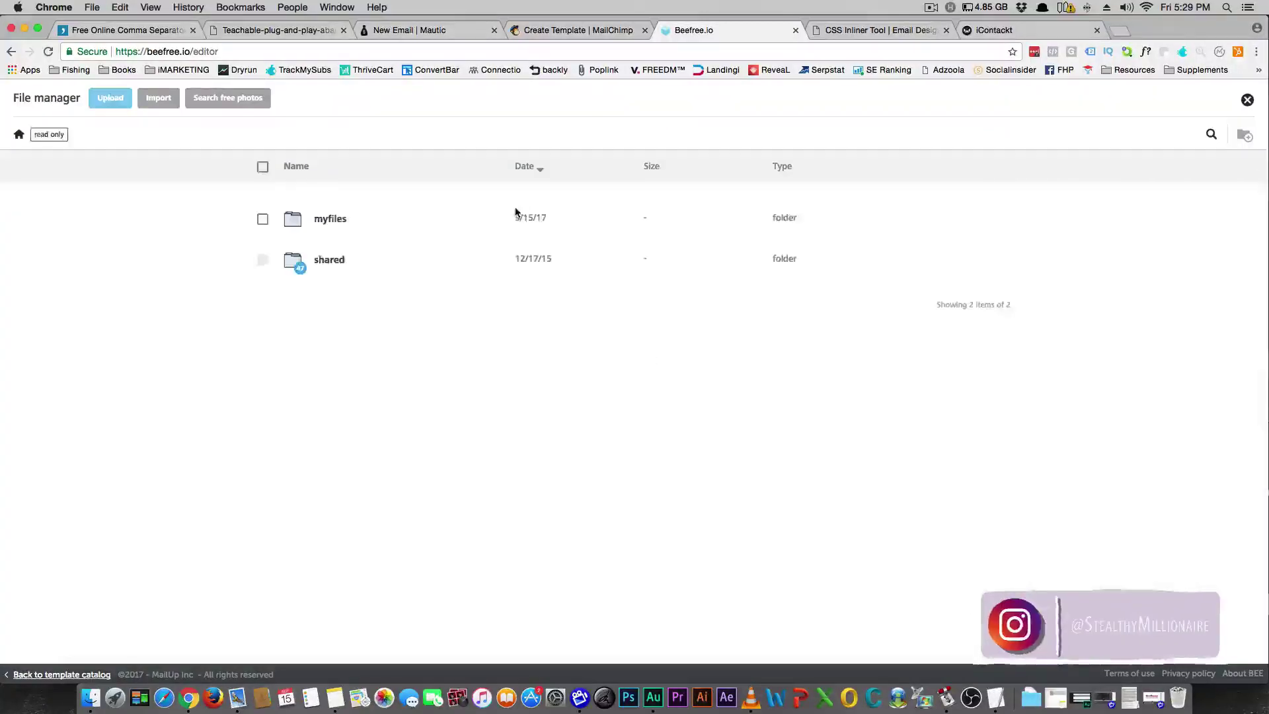
{"action": "left_click", "coordinate": [300, 260]}
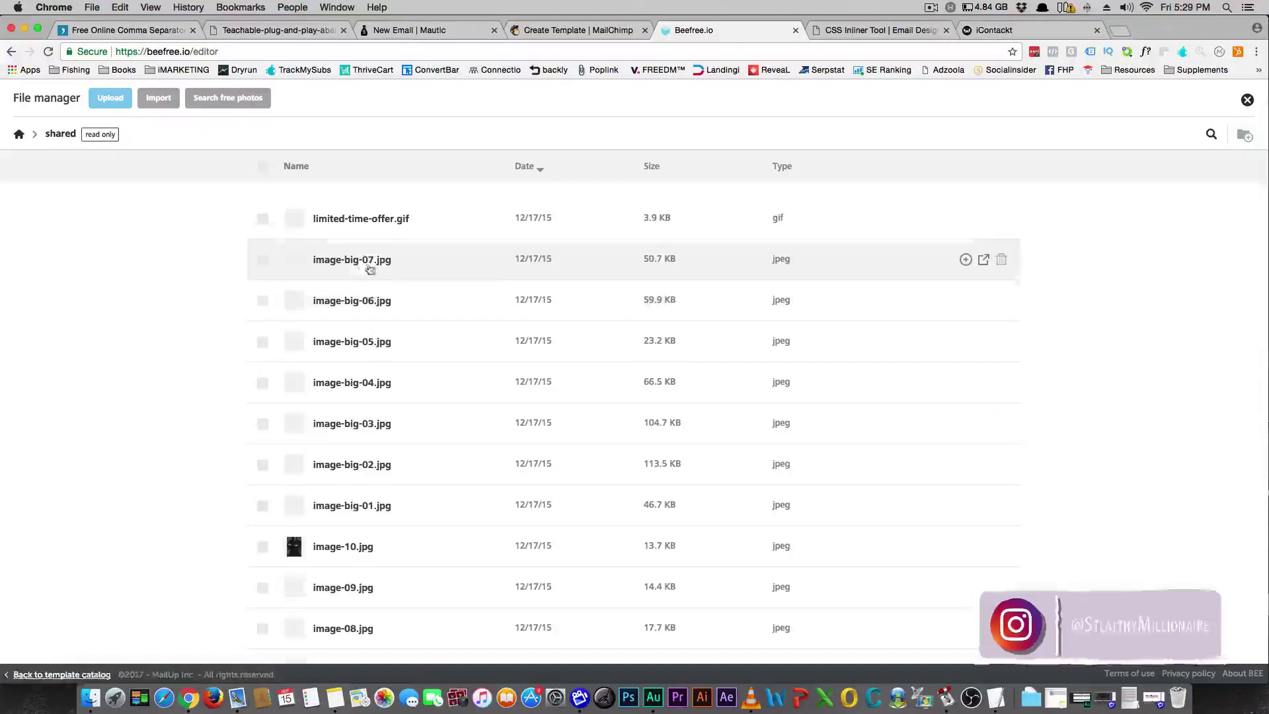
{"action": "left_click", "coordinate": [338, 306]}
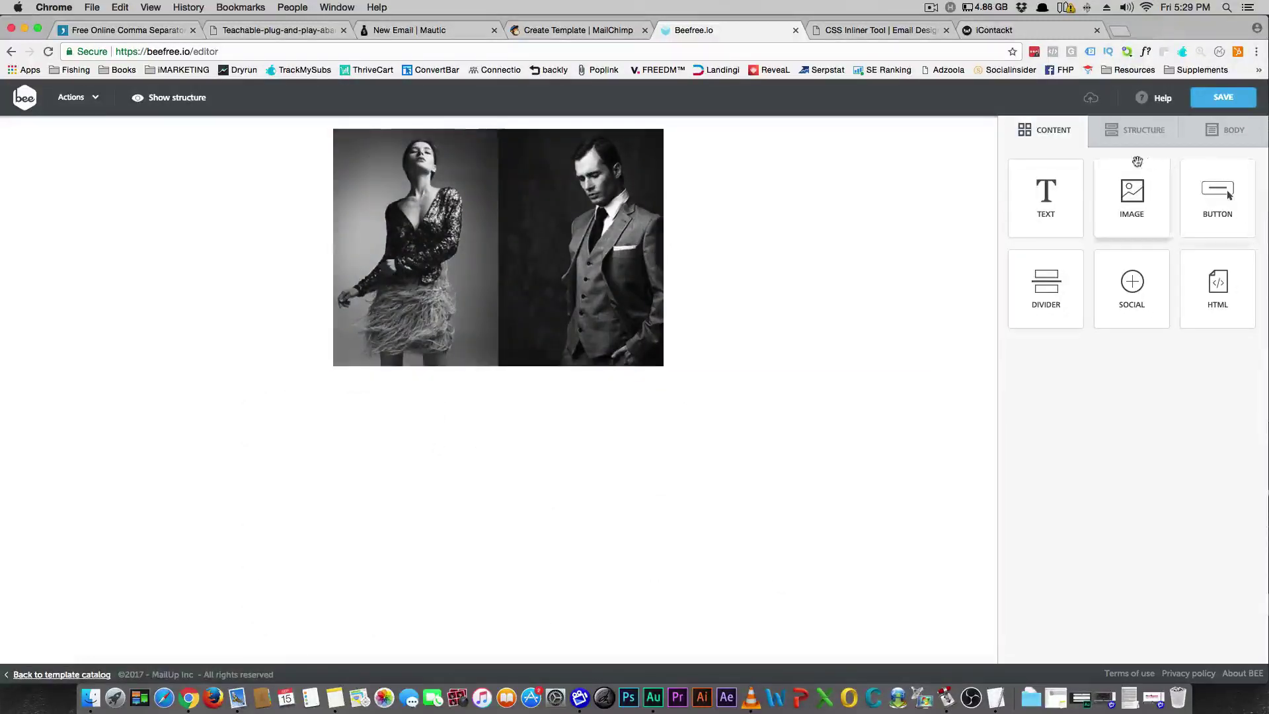
Add a one-column row below the image with a Button, then remove the button.
{"action": "left_click", "coordinate": [1135, 130]}
{"action": "left_click_drag", "start_coordinate": [1098, 186], "coordinate": [383, 394]}
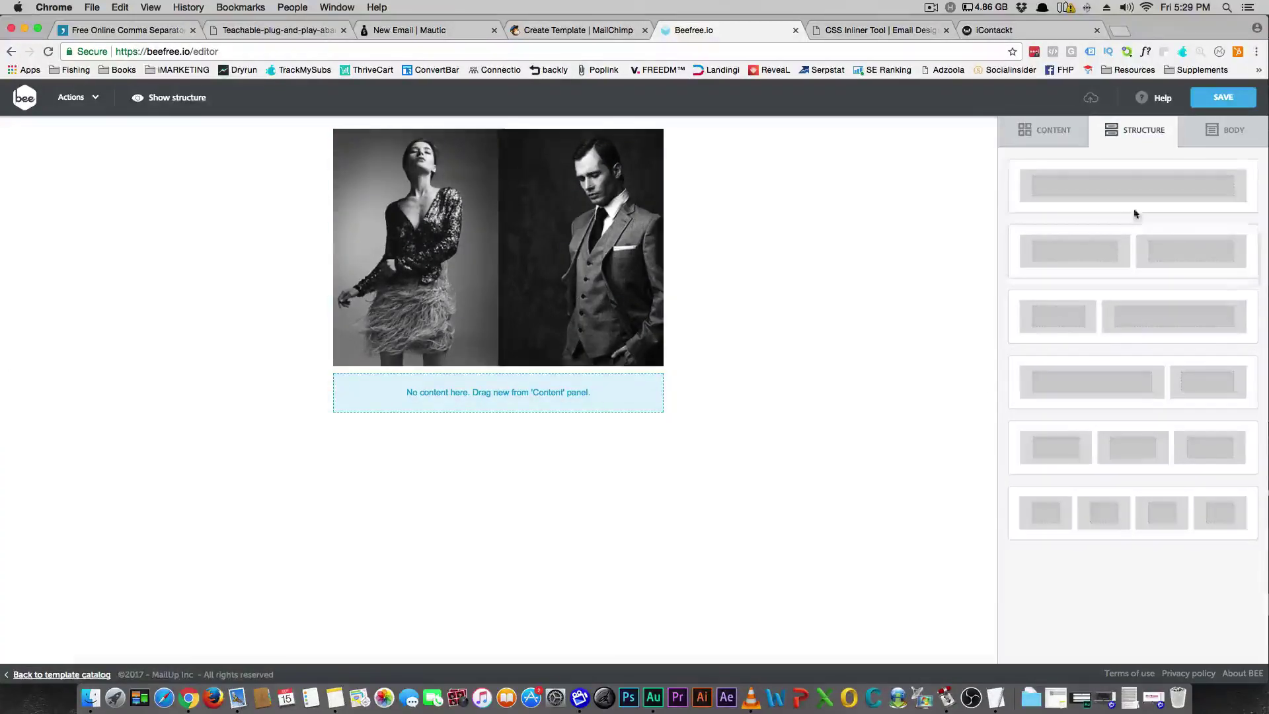
{"action": "left_click", "coordinate": [1044, 130]}
{"action": "left_click_drag", "start_coordinate": [1220, 198], "coordinate": [502, 405]}
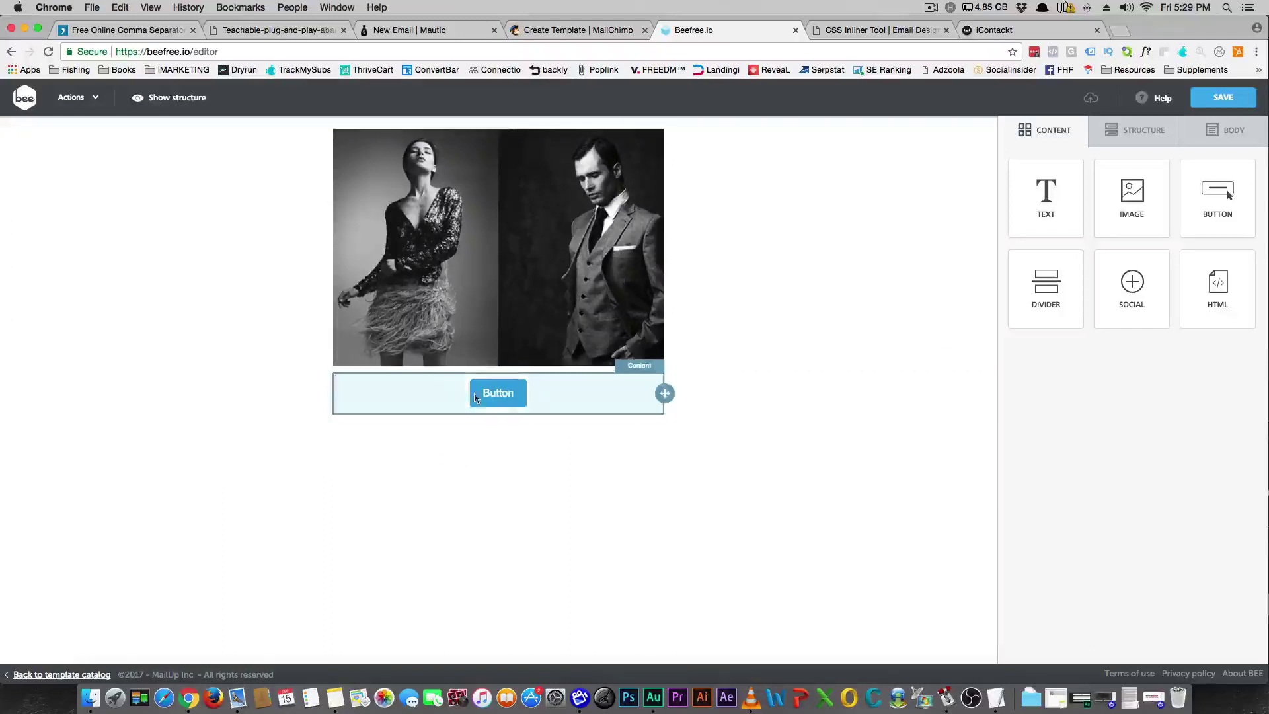
{"action": "left_click", "coordinate": [617, 394]}
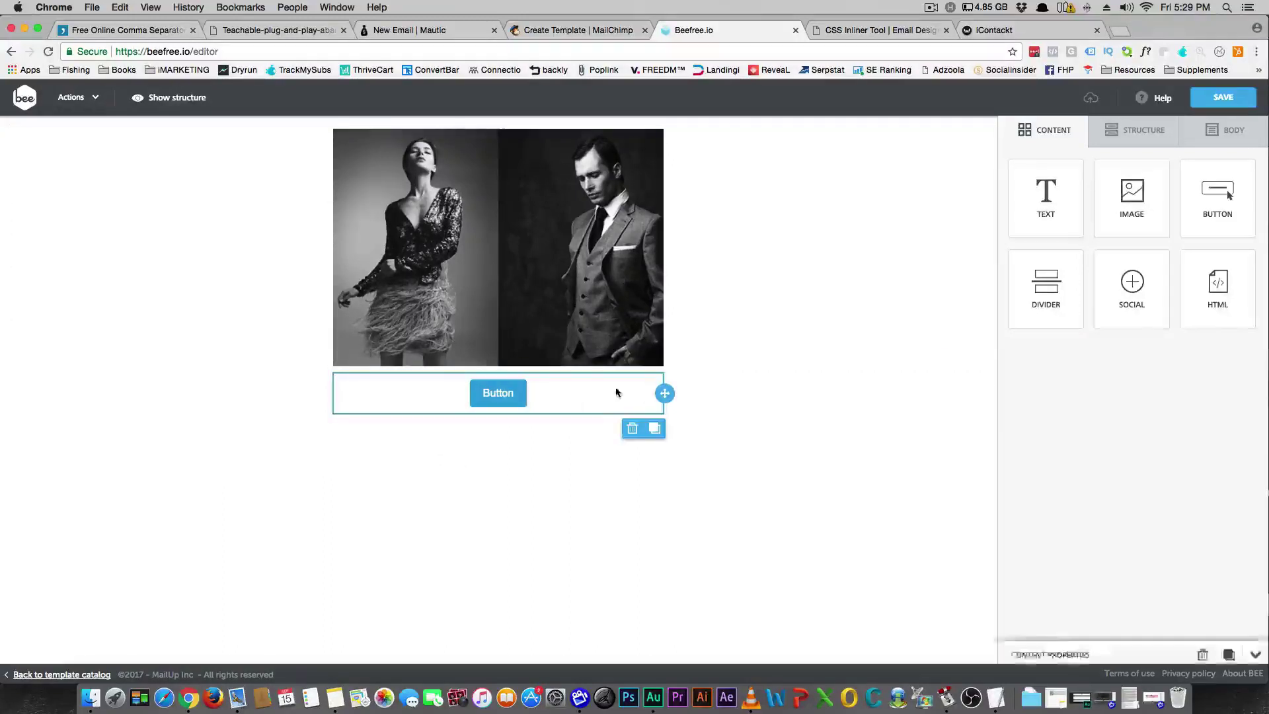
{"action": "left_click", "coordinate": [634, 427]}
{"action": "left_click", "coordinate": [658, 401]}
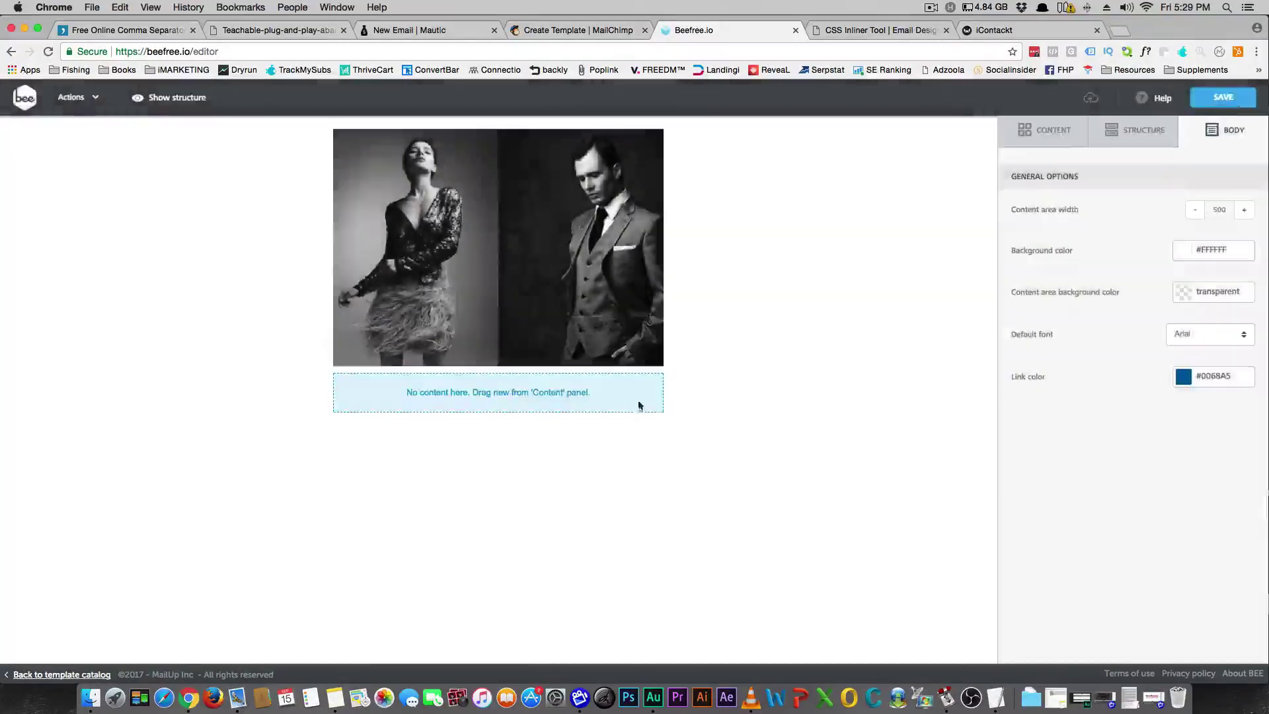
Add a divider below the image and set its line colour to #3A3F53.
{"action": "left_click", "coordinate": [1050, 131]}
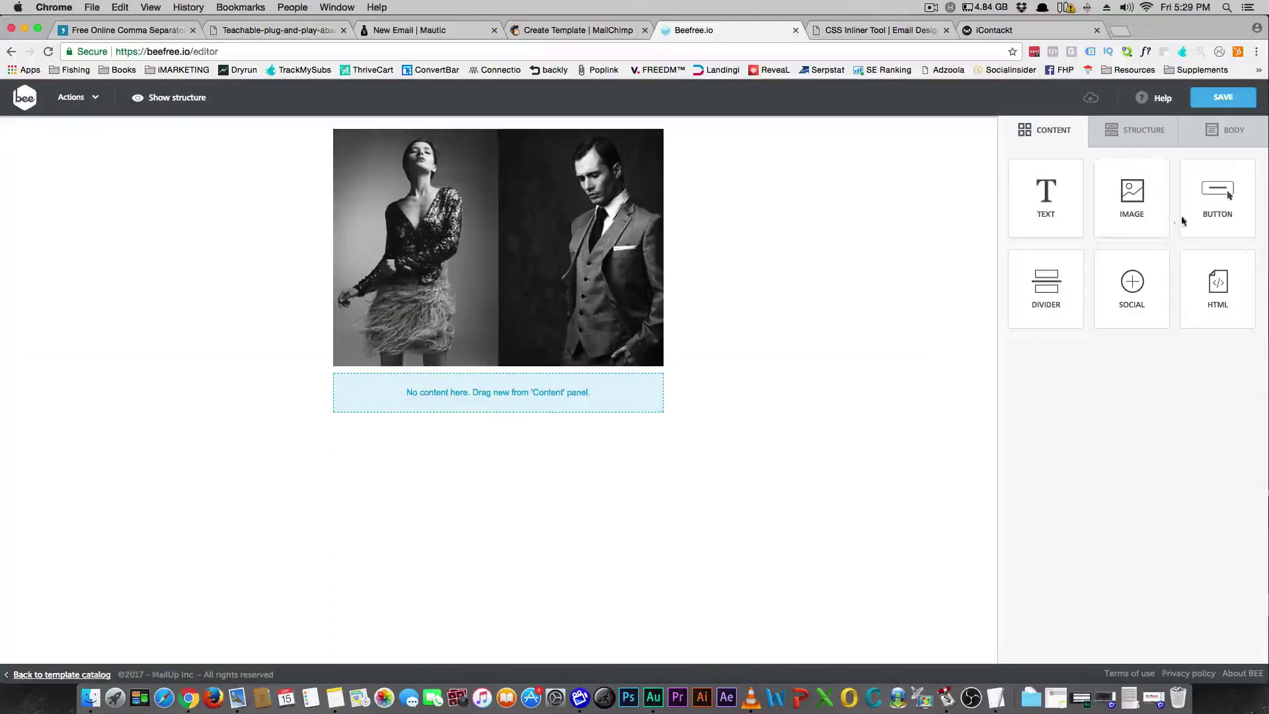
{"action": "left_click_drag", "start_coordinate": [1059, 302], "coordinate": [529, 397]}
{"action": "left_click", "coordinate": [583, 379]}
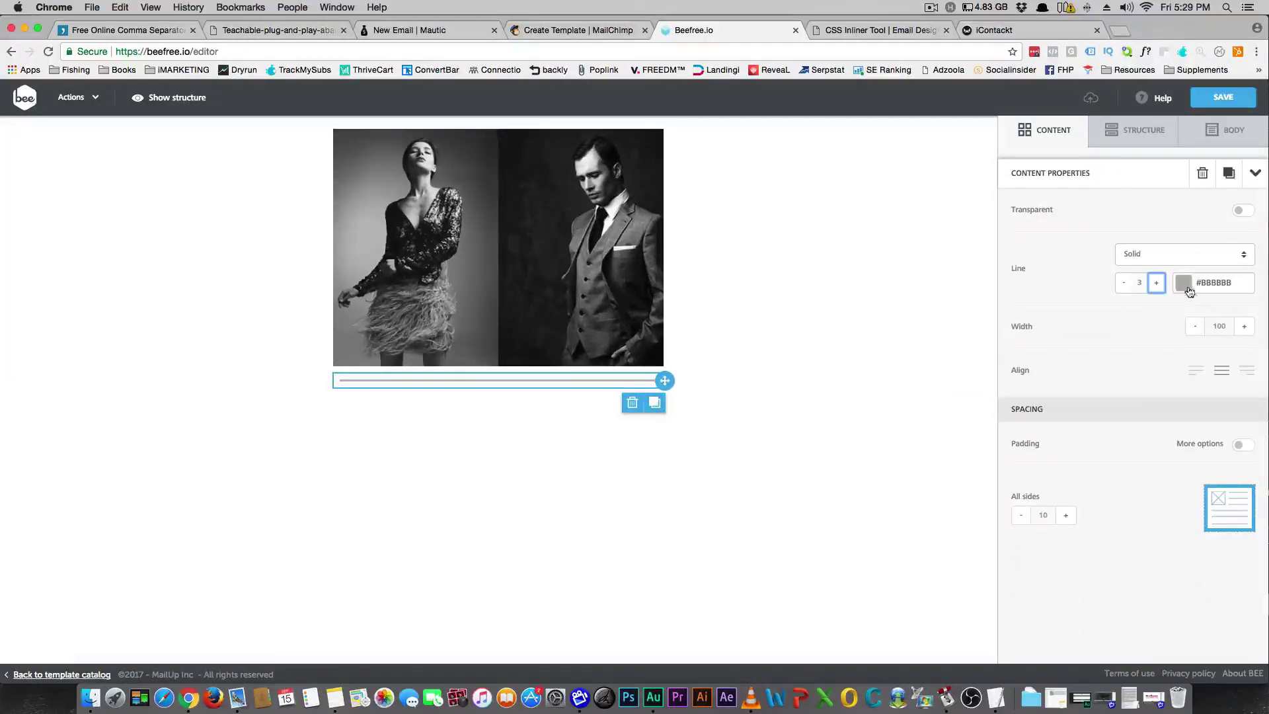
{"action": "left_click", "coordinate": [1185, 286]}
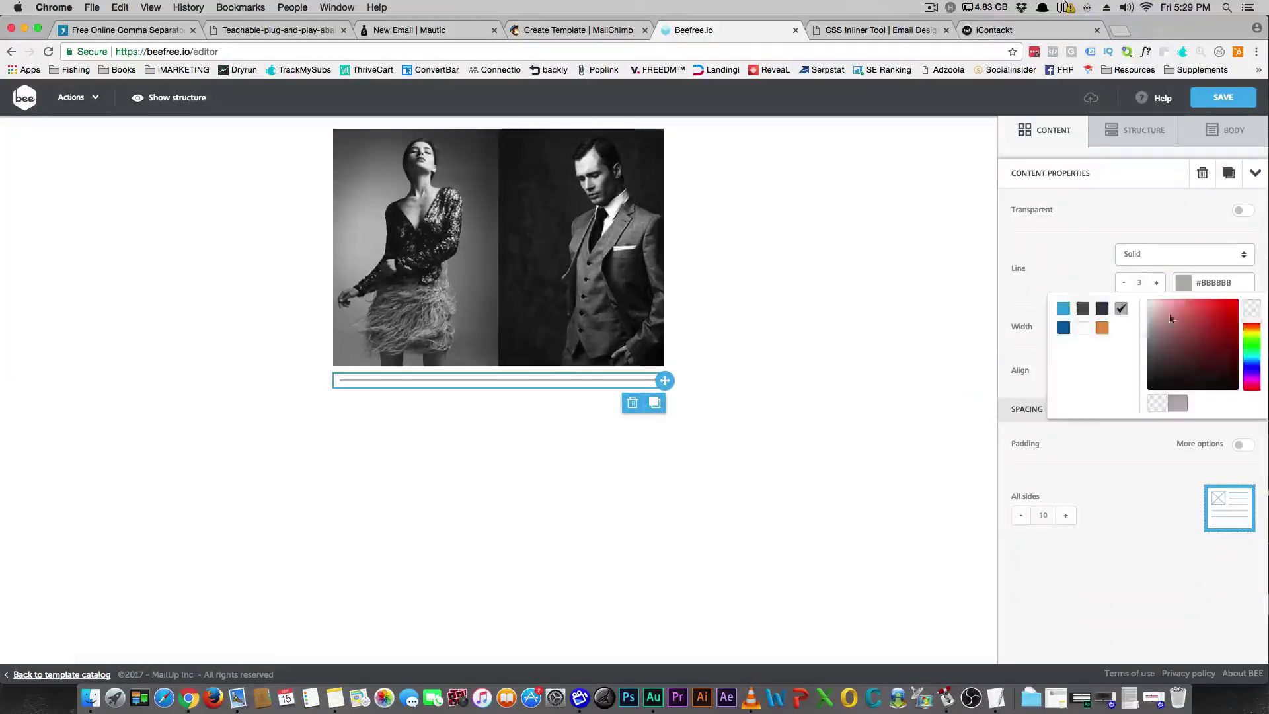
{"action": "left_click", "coordinate": [790, 416]}
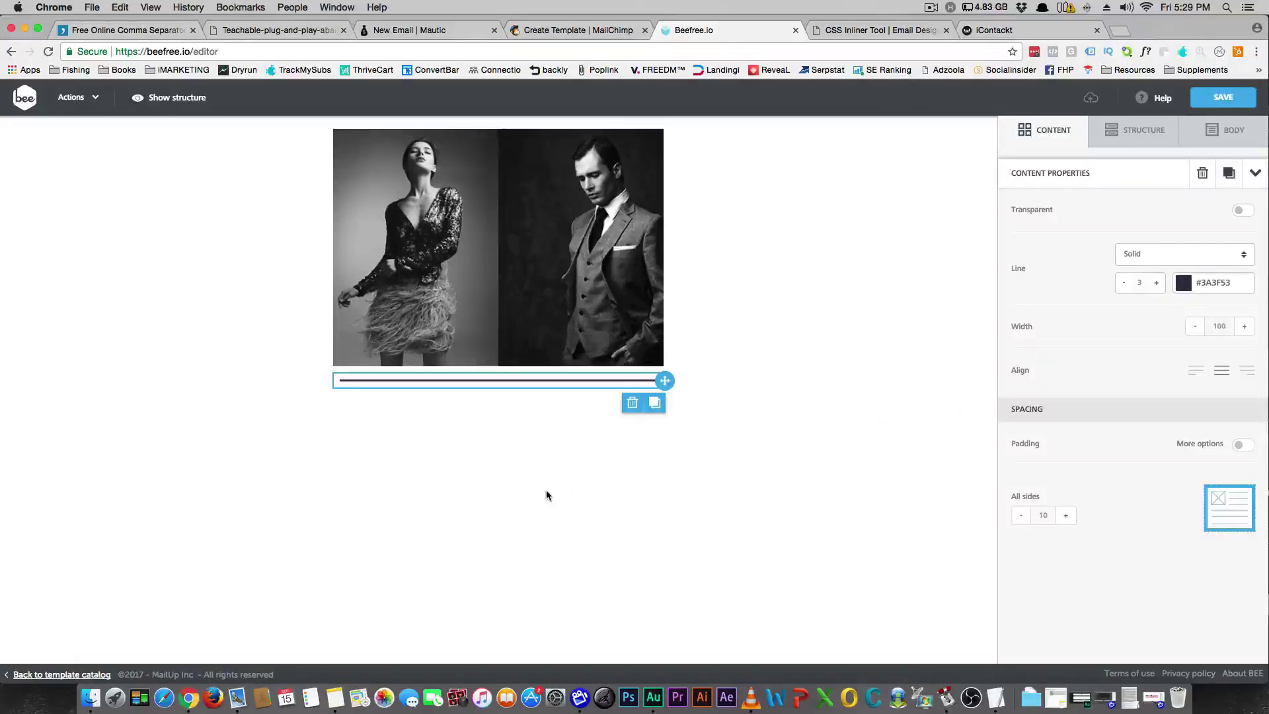
{"action": "left_click", "coordinate": [701, 345]}
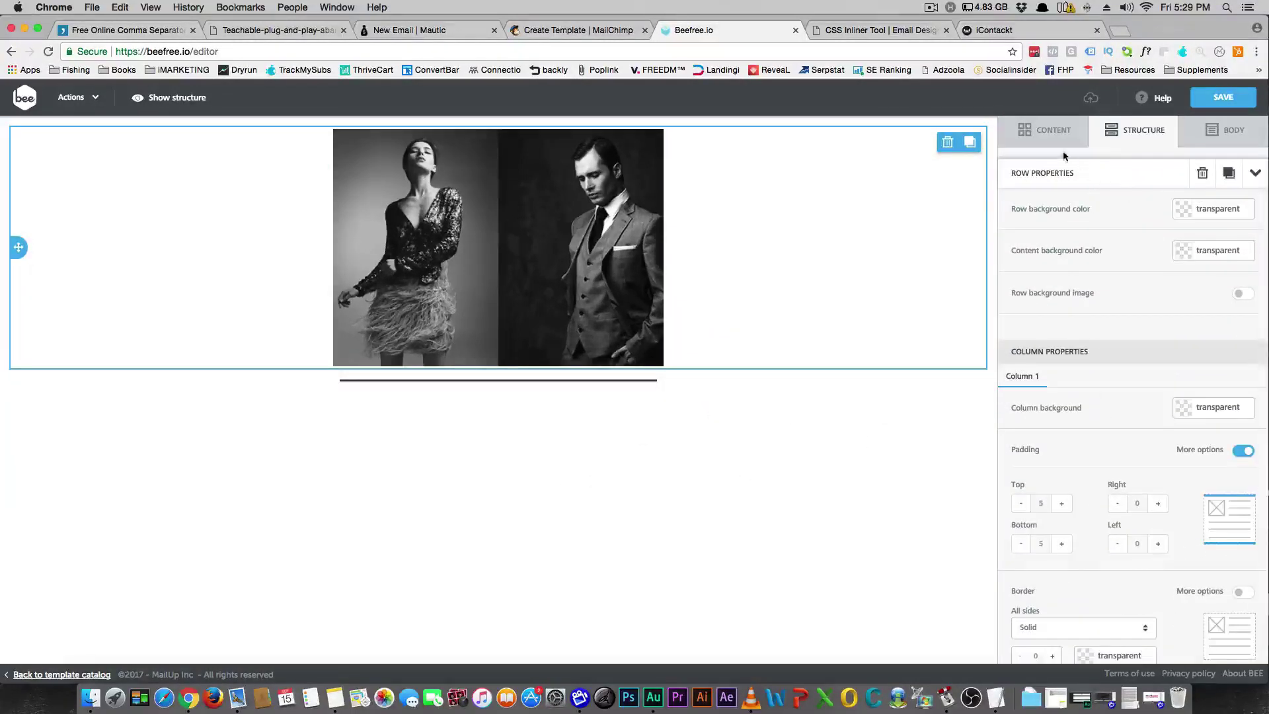
{"action": "left_click", "coordinate": [1233, 132]}
{"action": "left_click", "coordinate": [1048, 129]}
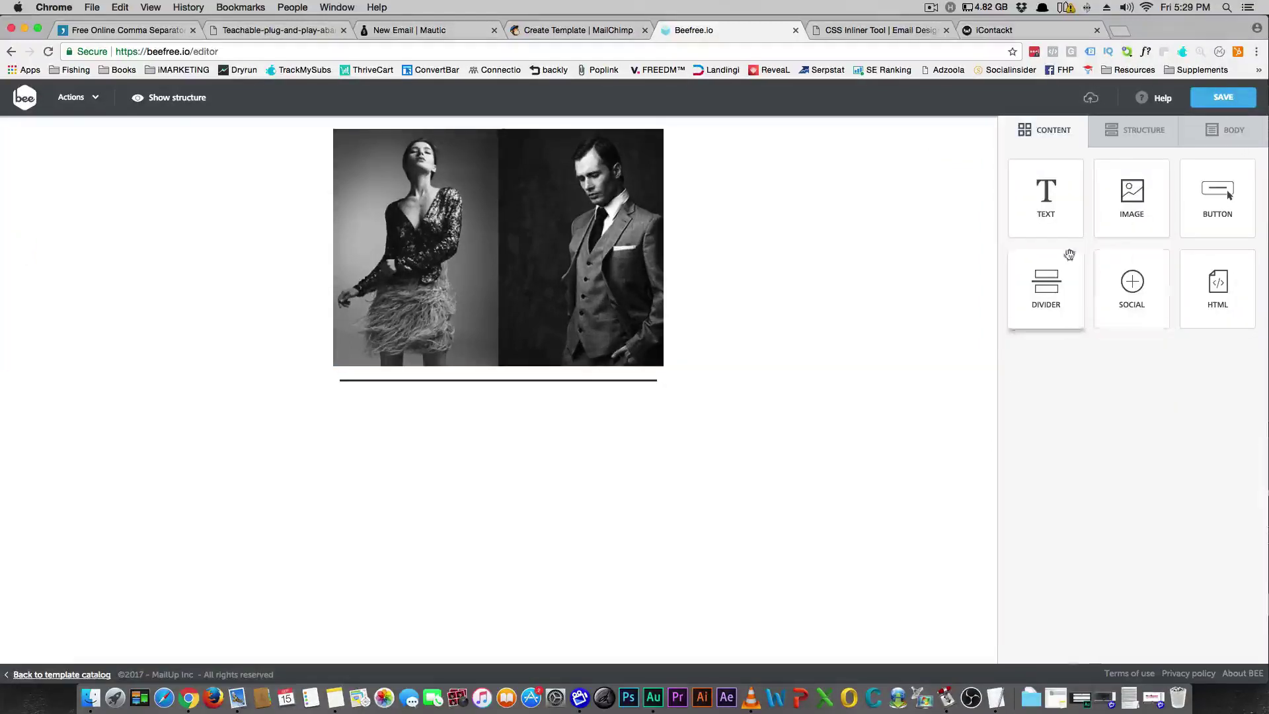
Add a text block below the divider with its text centered at 28px.
{"action": "left_click_drag", "start_coordinate": [1047, 206], "coordinate": [1082, 236]}
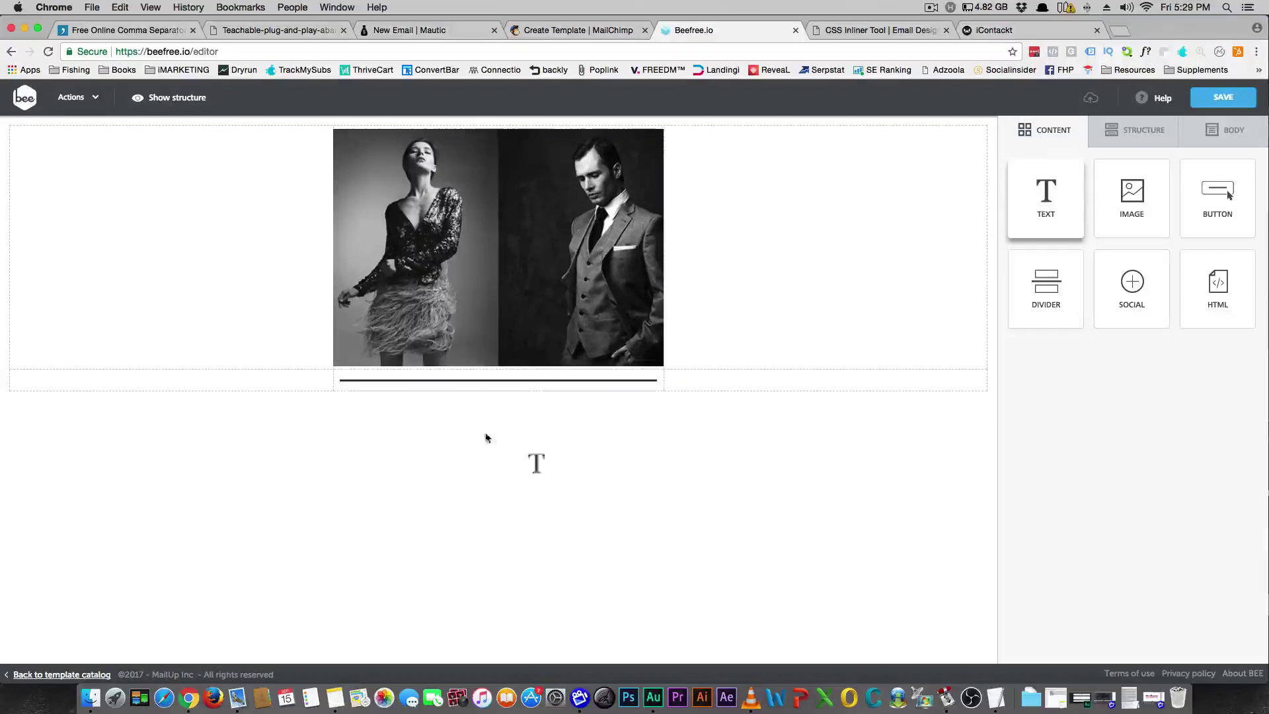
{"action": "left_click_drag", "start_coordinate": [455, 398], "coordinate": [456, 400]}
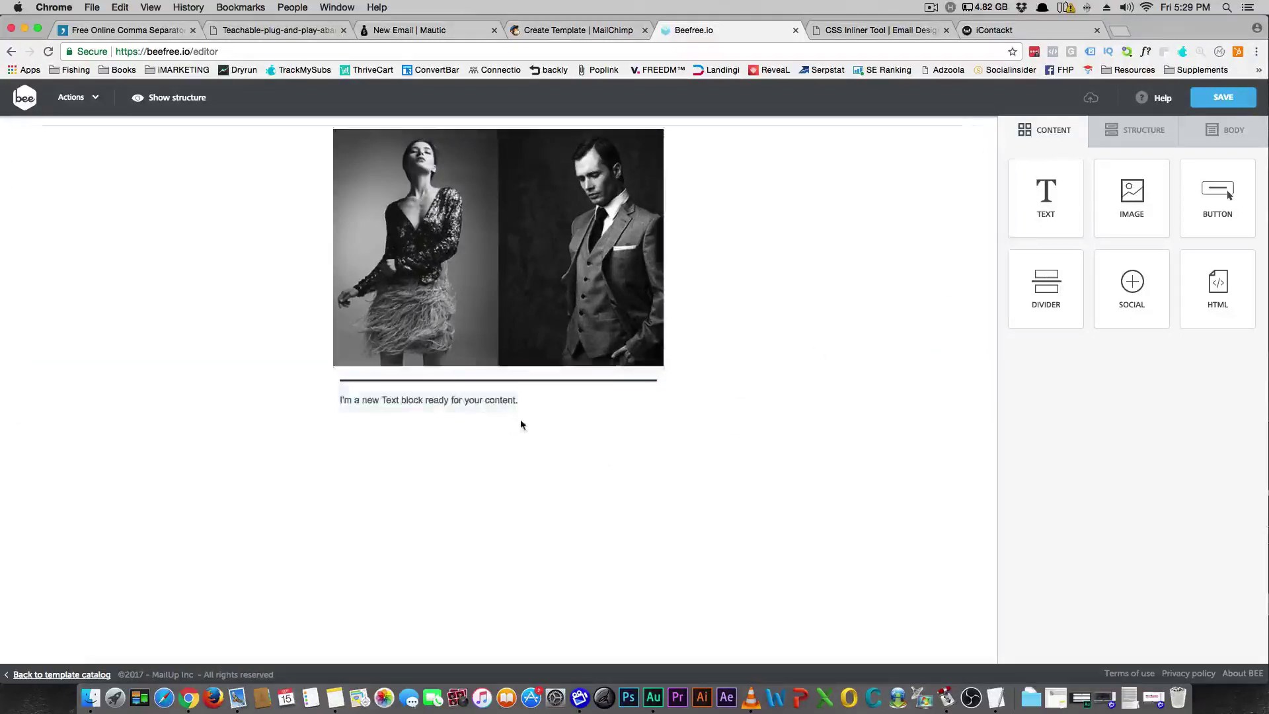
{"action": "triple_click", "coordinate": [529, 399]}
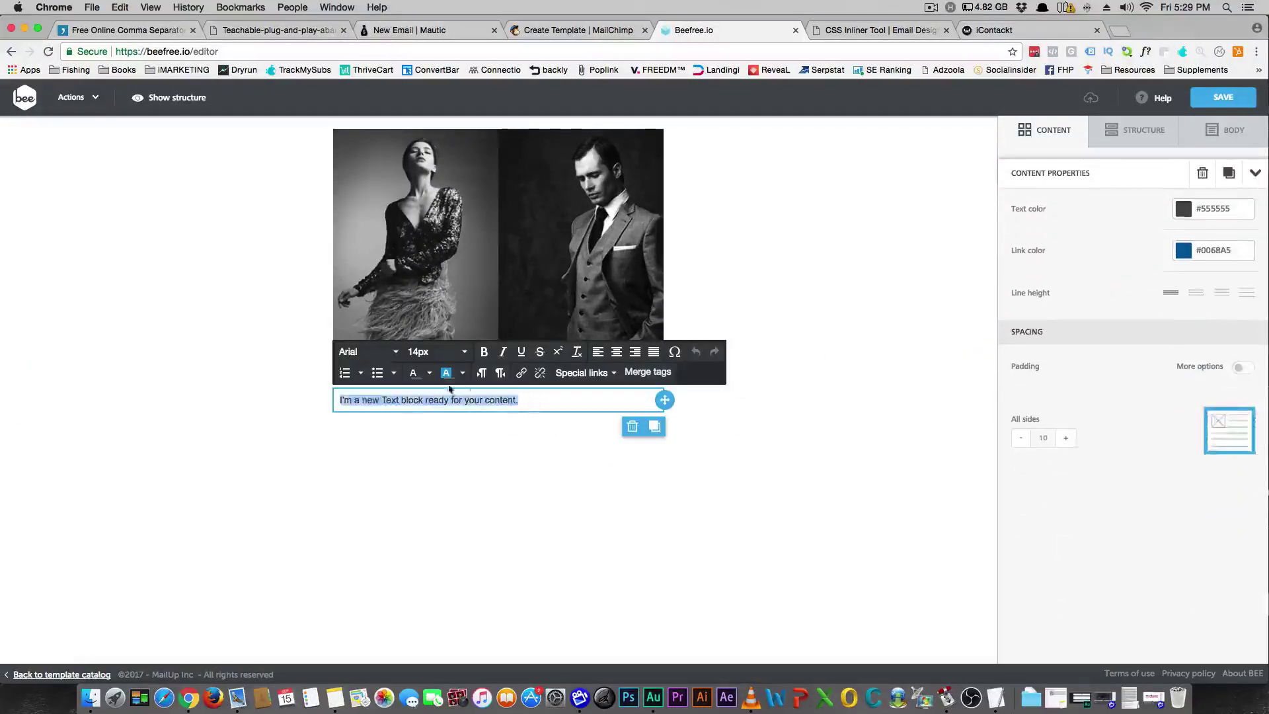
{"action": "left_click", "coordinate": [459, 351]}
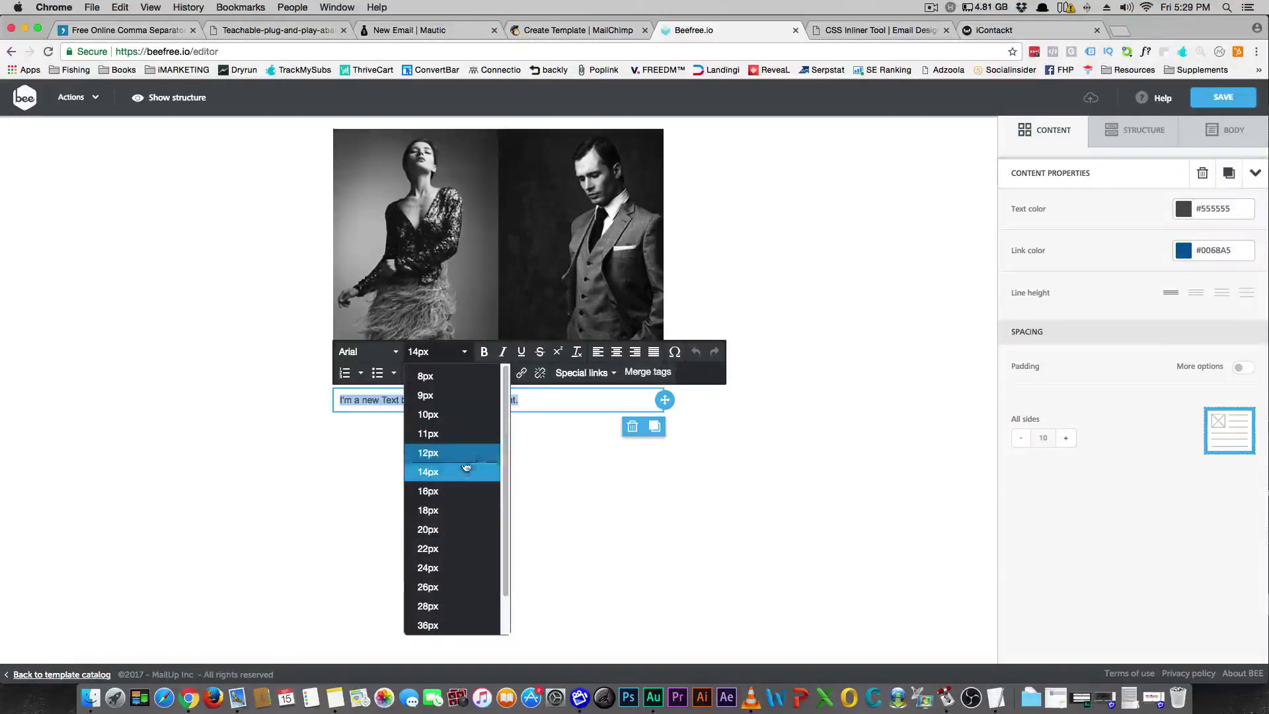
{"action": "left_click", "coordinate": [455, 510]}
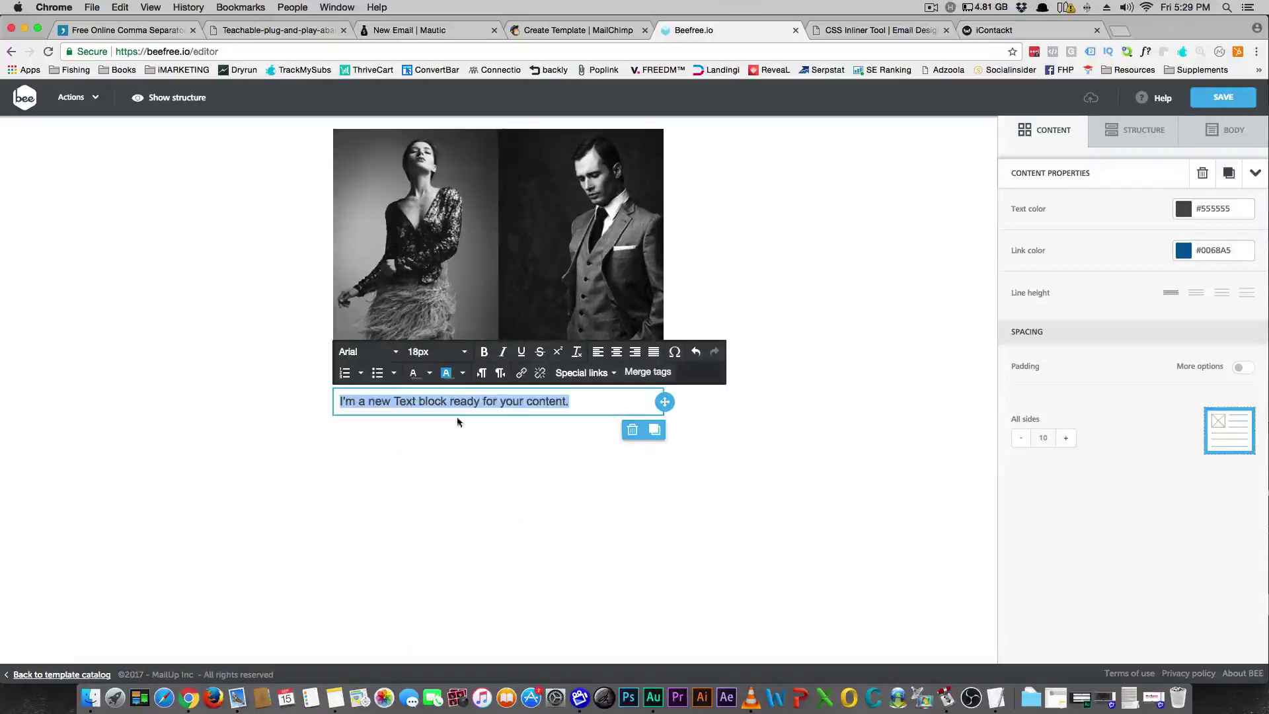
{"action": "left_click", "coordinate": [620, 353]}
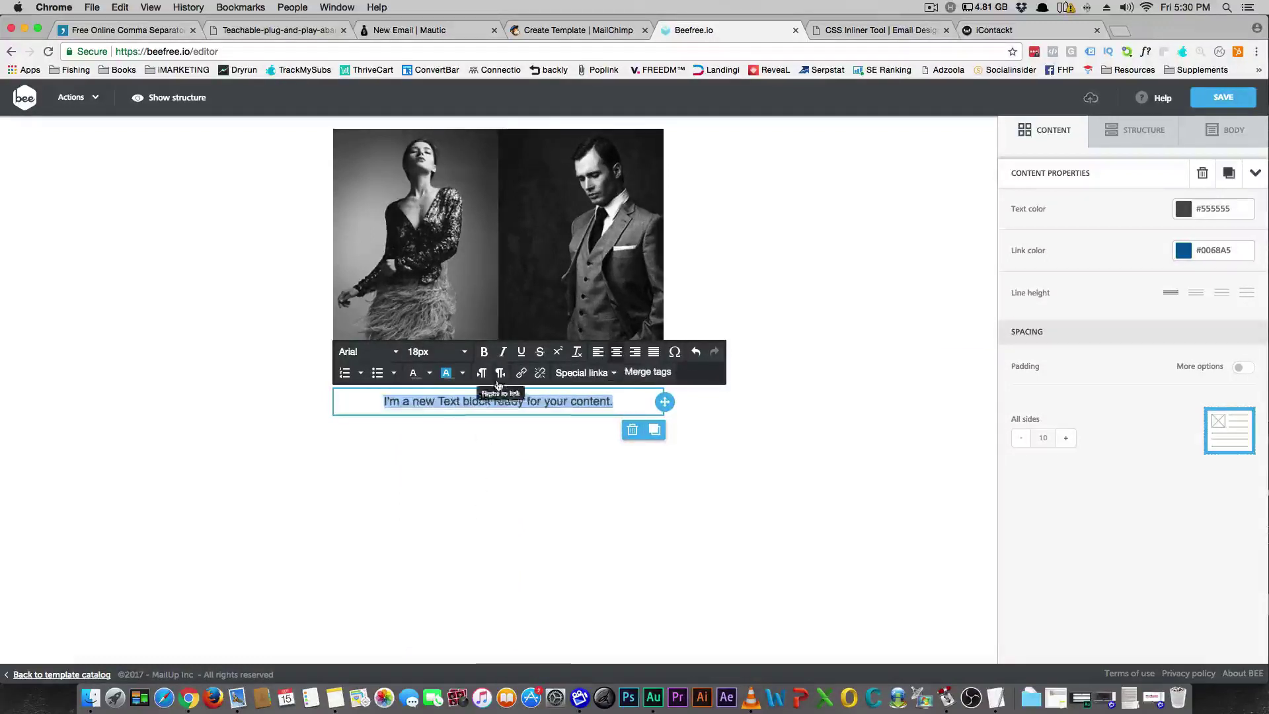
{"action": "left_click", "coordinate": [465, 358]}
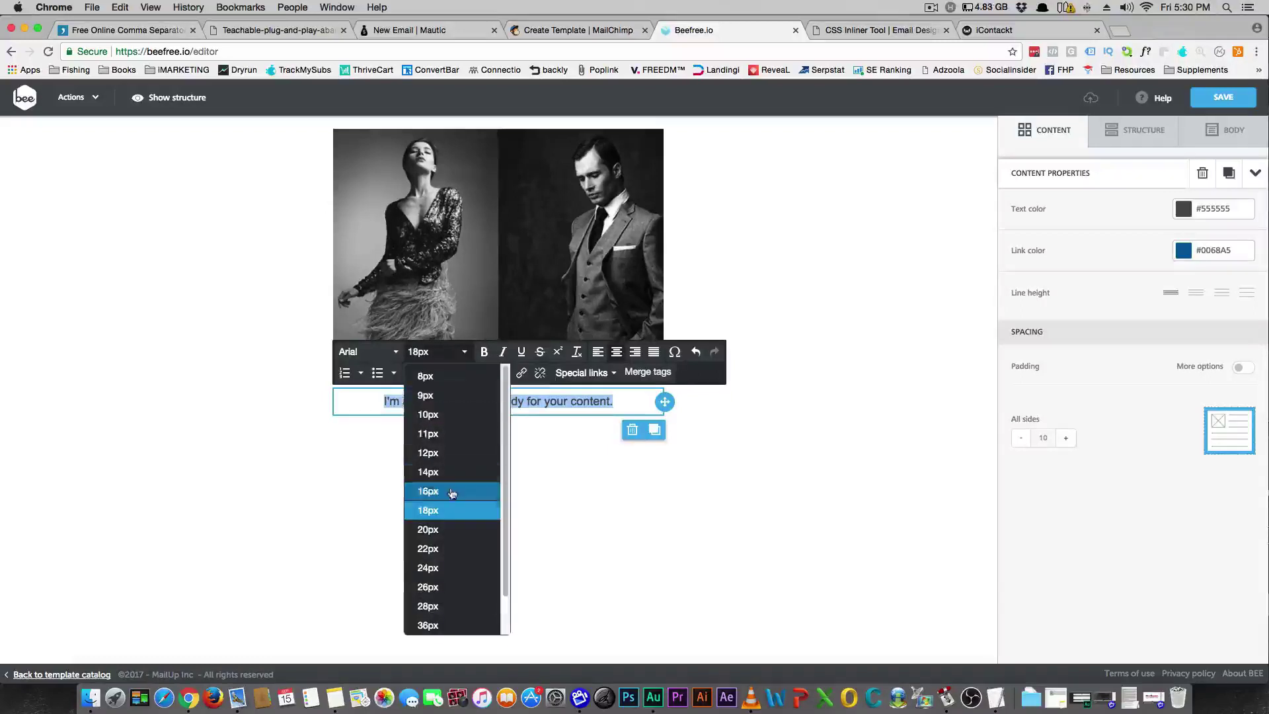
{"action": "left_click", "coordinate": [441, 574]}
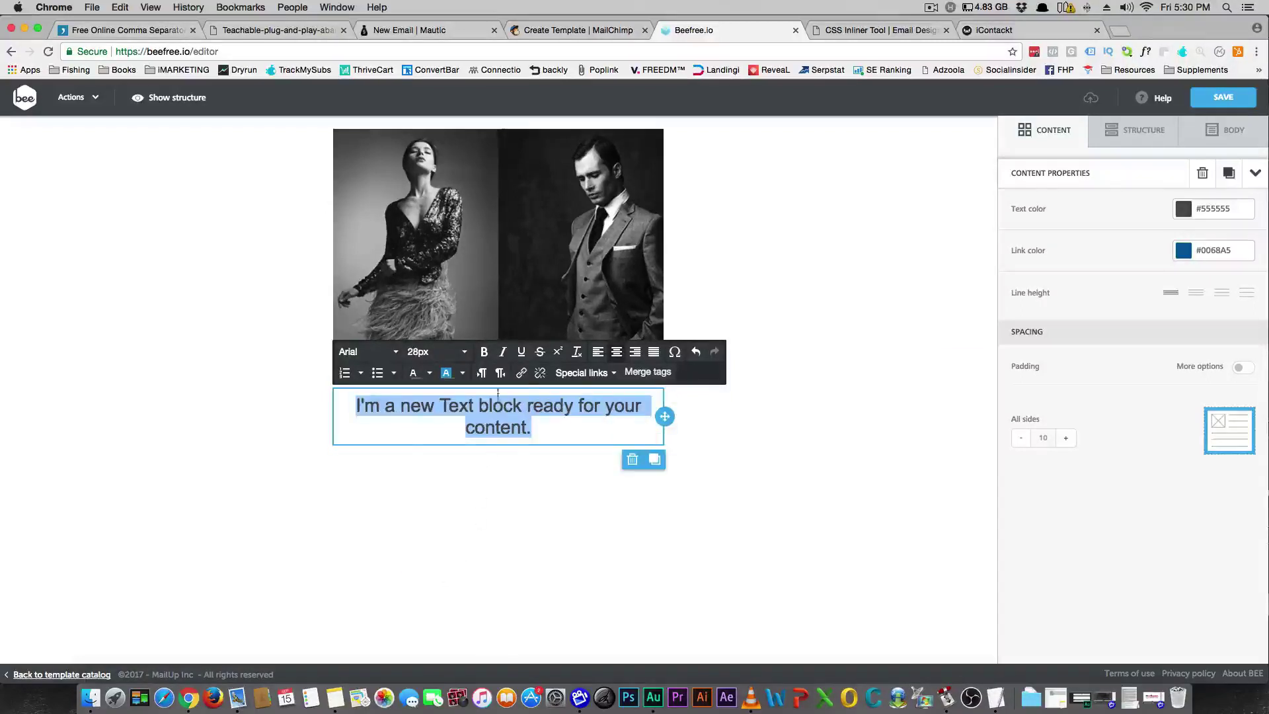
Make the heading text bold and set its font to Georgia.
{"action": "left_click", "coordinate": [532, 428]}
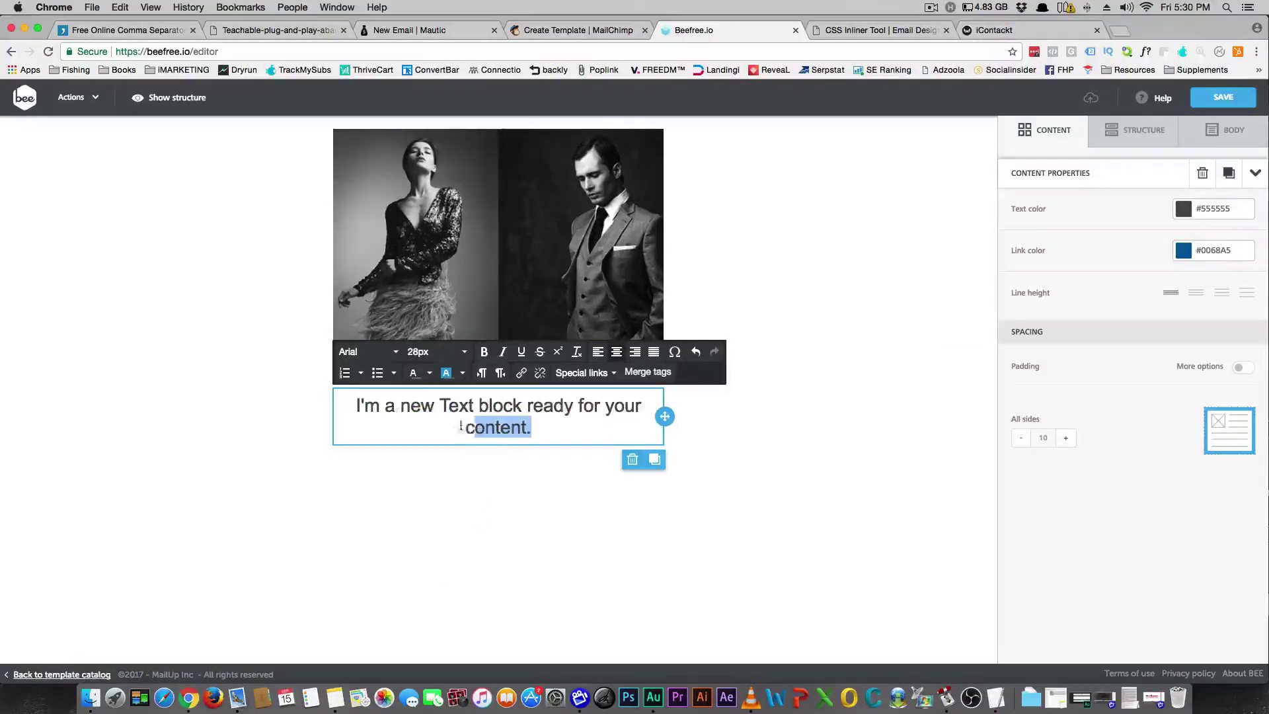
{"action": "left_click_drag", "start_coordinate": [432, 418], "coordinate": [356, 407]}
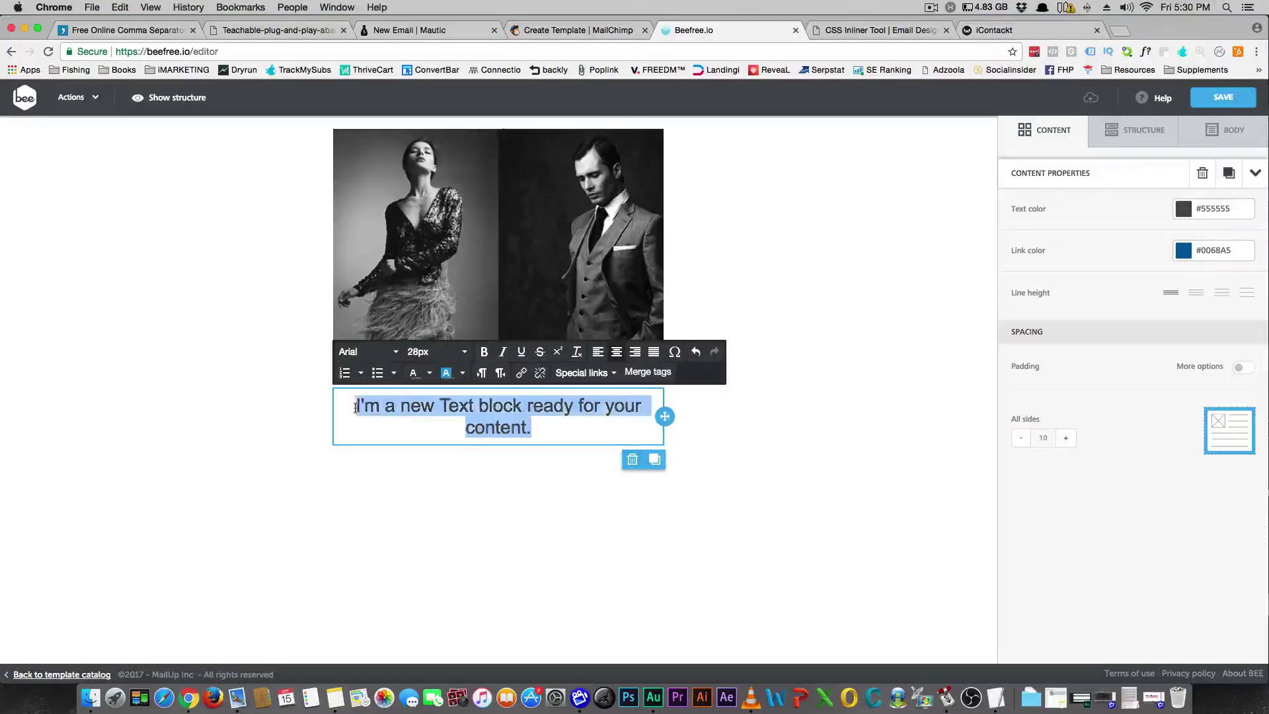
{"action": "left_click", "coordinate": [484, 354]}
{"action": "left_click", "coordinate": [392, 353]}
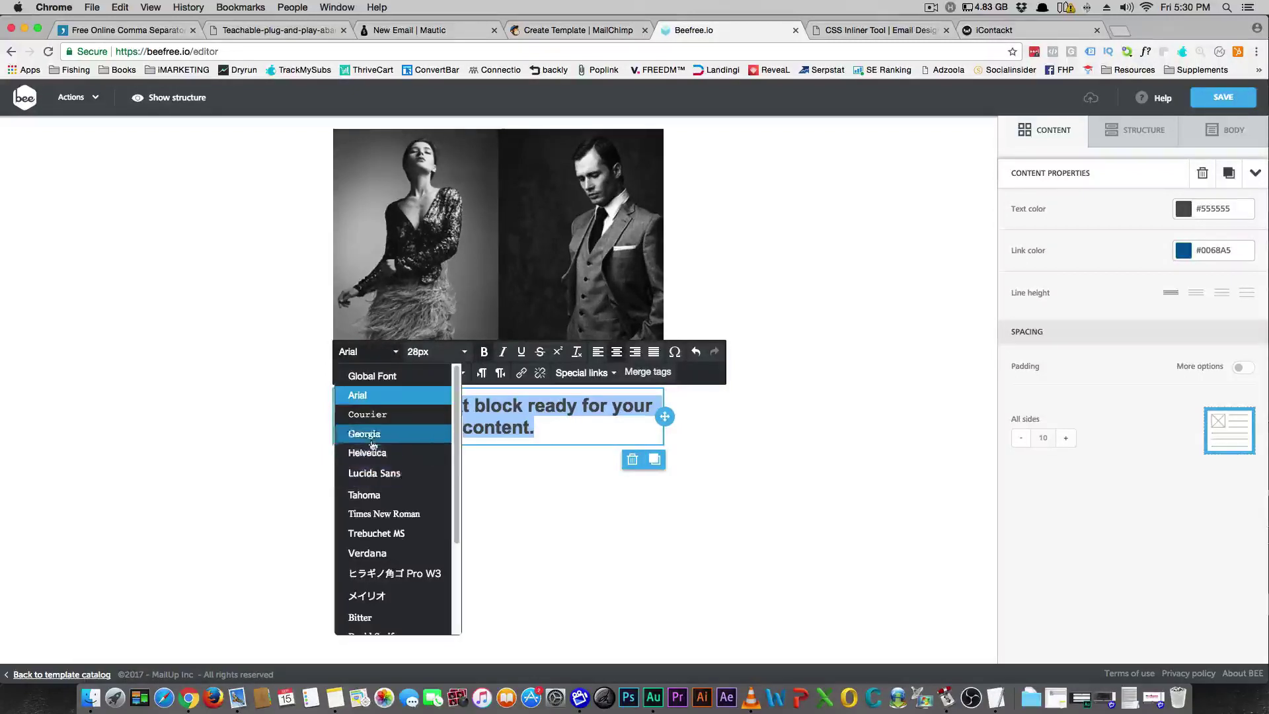
{"action": "left_click", "coordinate": [360, 418]}
{"action": "left_click", "coordinate": [426, 462]}
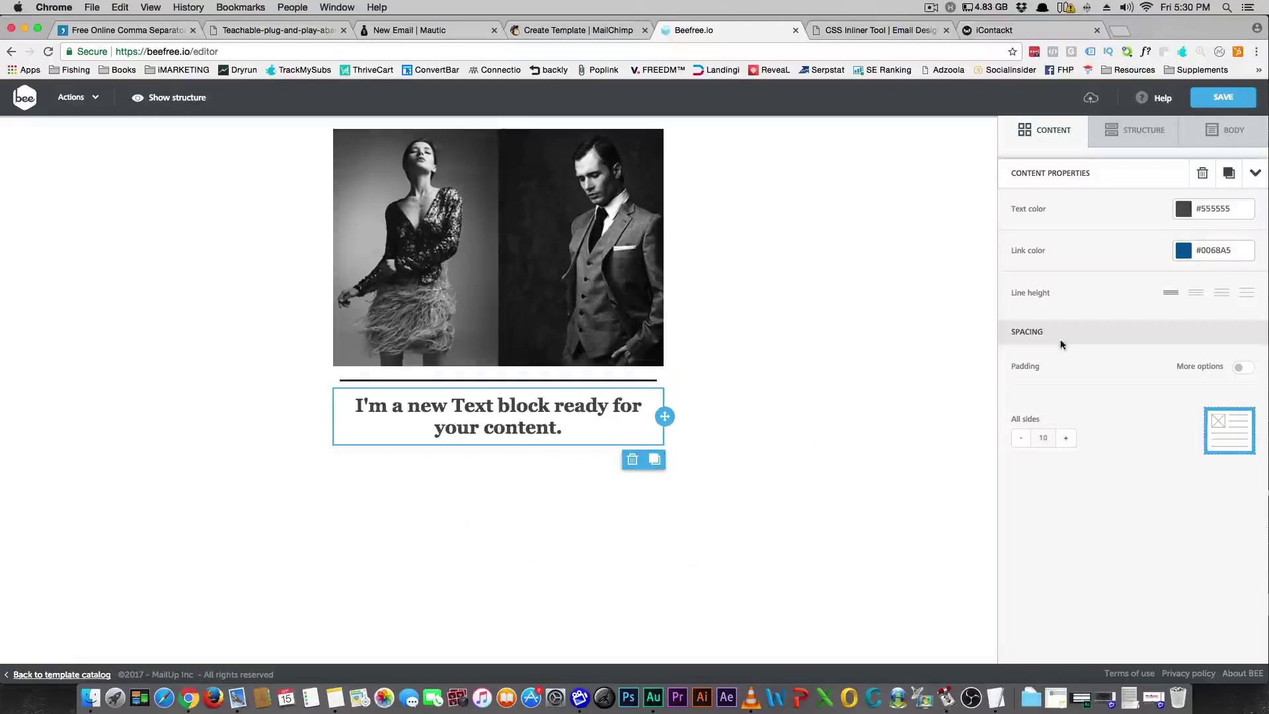
{"action": "left_click", "coordinate": [1122, 147]}
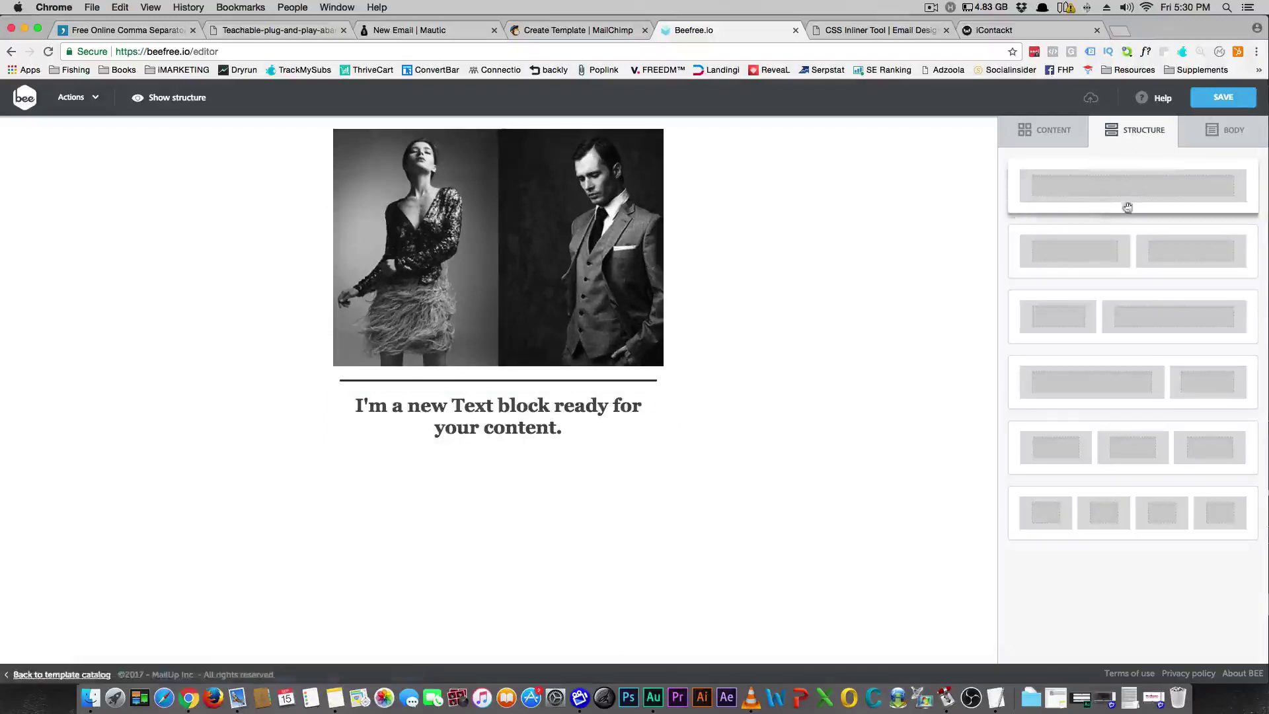
Add a two-column row below the heading with a button in each column.
{"action": "left_click_drag", "start_coordinate": [1108, 261], "coordinate": [417, 473]}
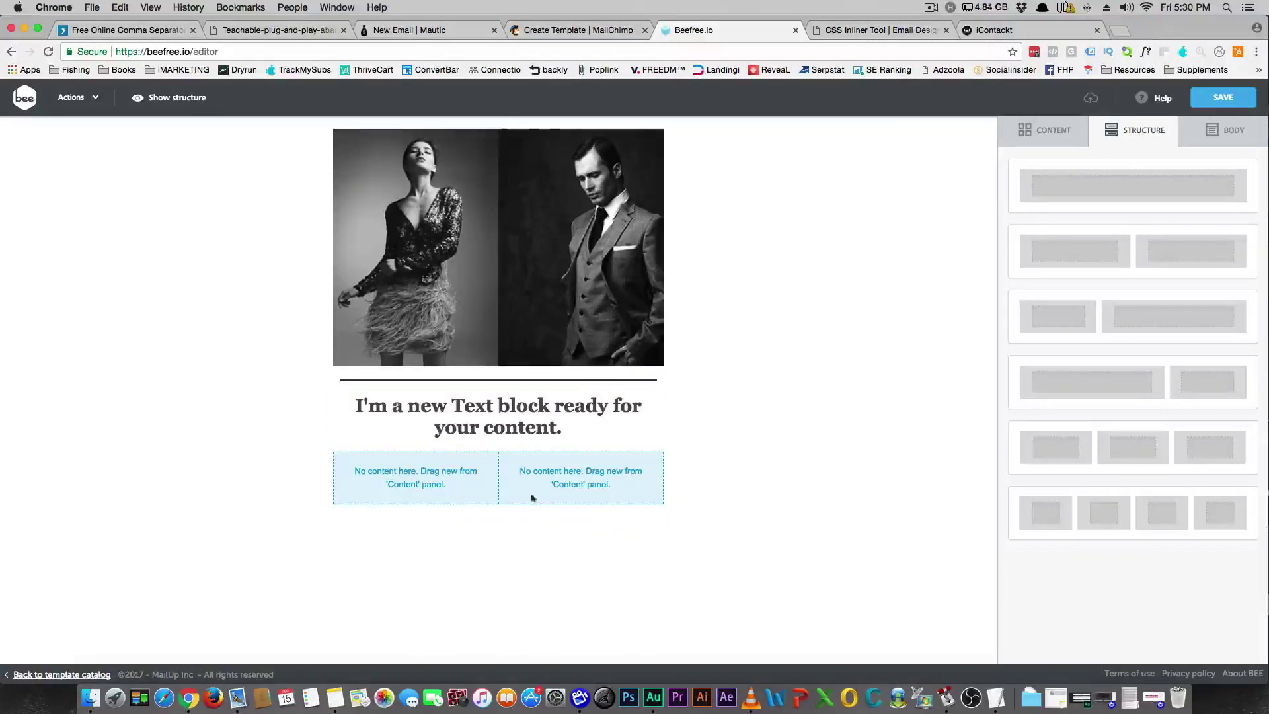
{"action": "left_click", "coordinate": [1048, 131]}
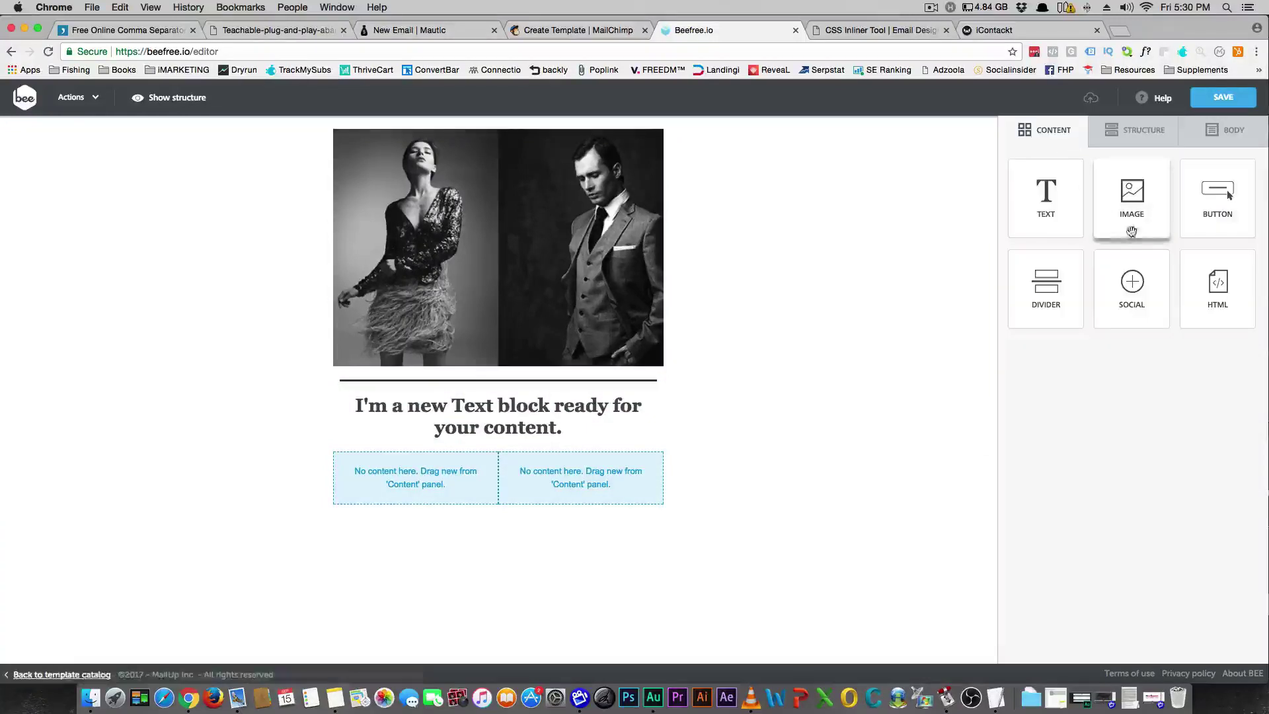
{"action": "left_click_drag", "start_coordinate": [1213, 202], "coordinate": [423, 489]}
{"action": "left_click_drag", "start_coordinate": [1207, 192], "coordinate": [599, 510]}
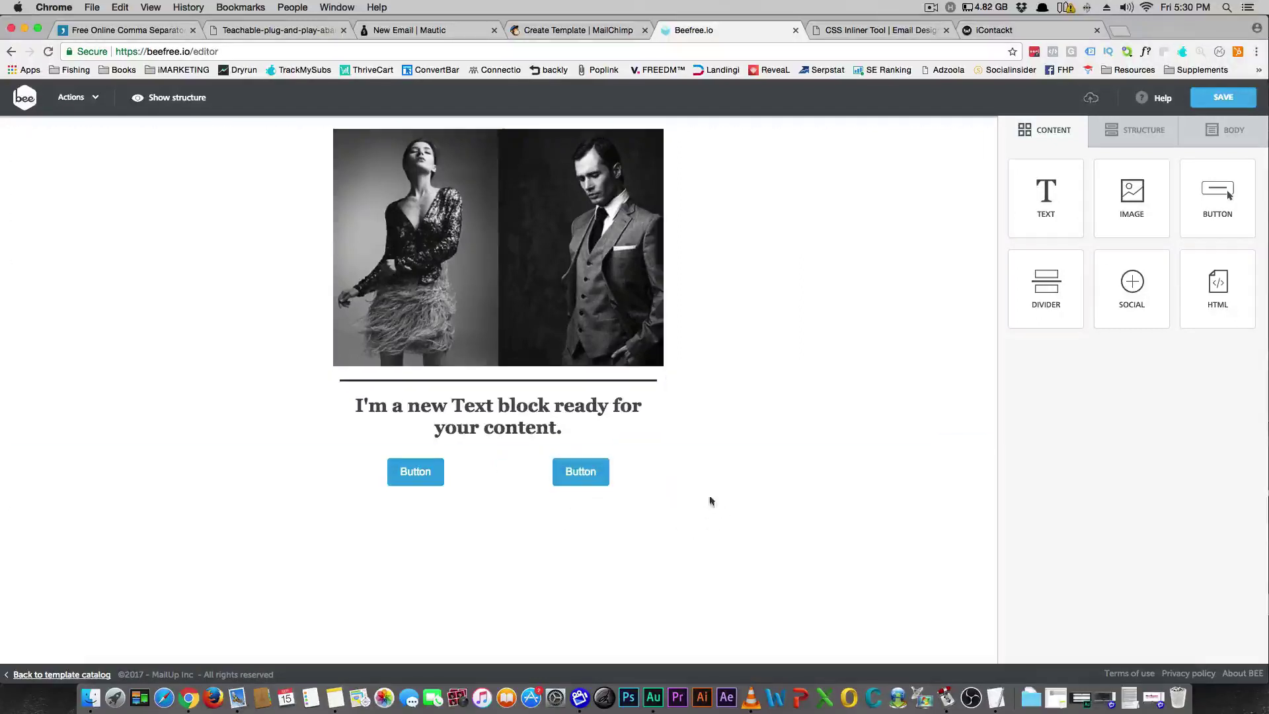
Add a one-column row below the buttons and place a Text block in it.
{"action": "left_click", "coordinate": [1145, 132]}
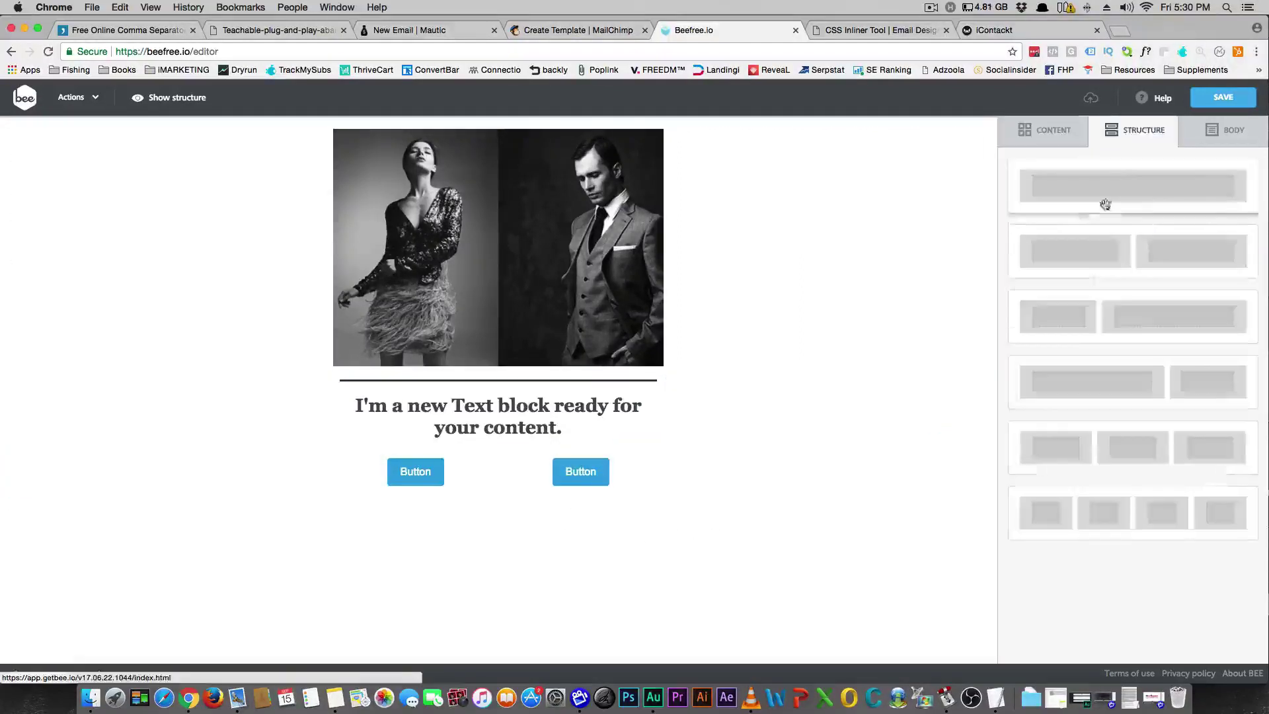
{"action": "left_click_drag", "start_coordinate": [1108, 195], "coordinate": [423, 516]}
{"action": "left_click", "coordinate": [1062, 131]}
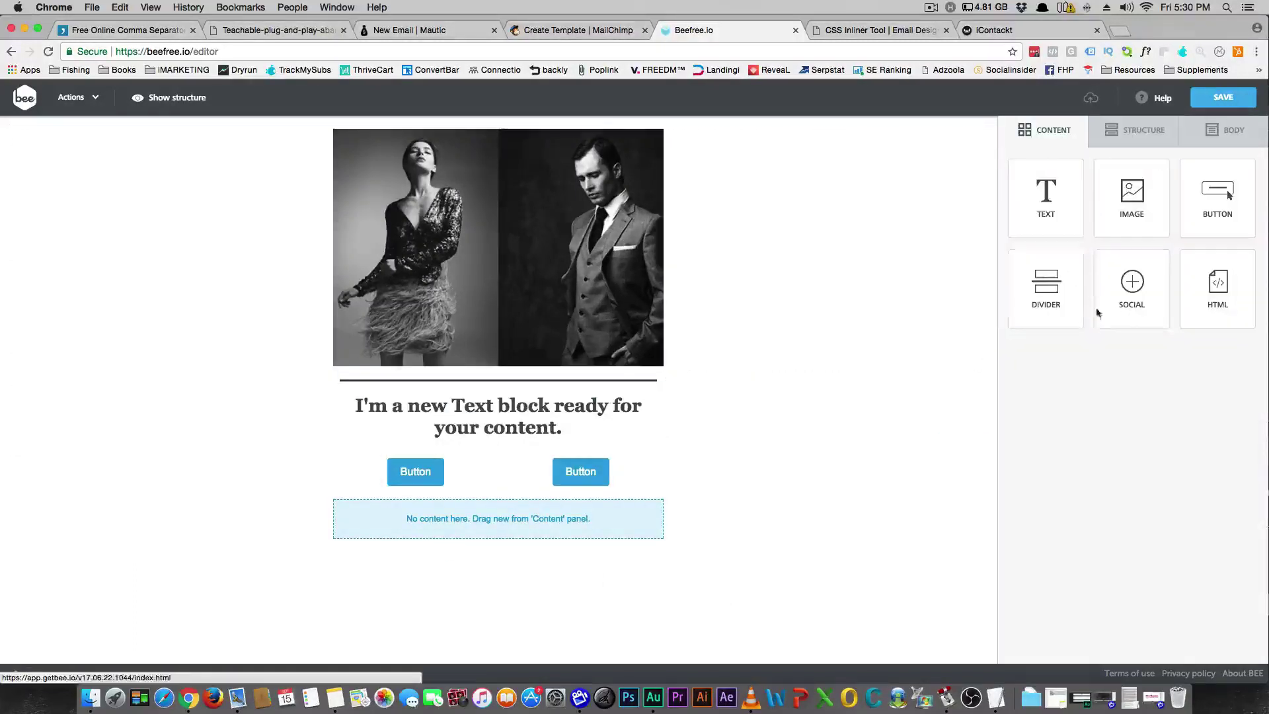
{"action": "left_click_drag", "start_coordinate": [1046, 195], "coordinate": [433, 522]}
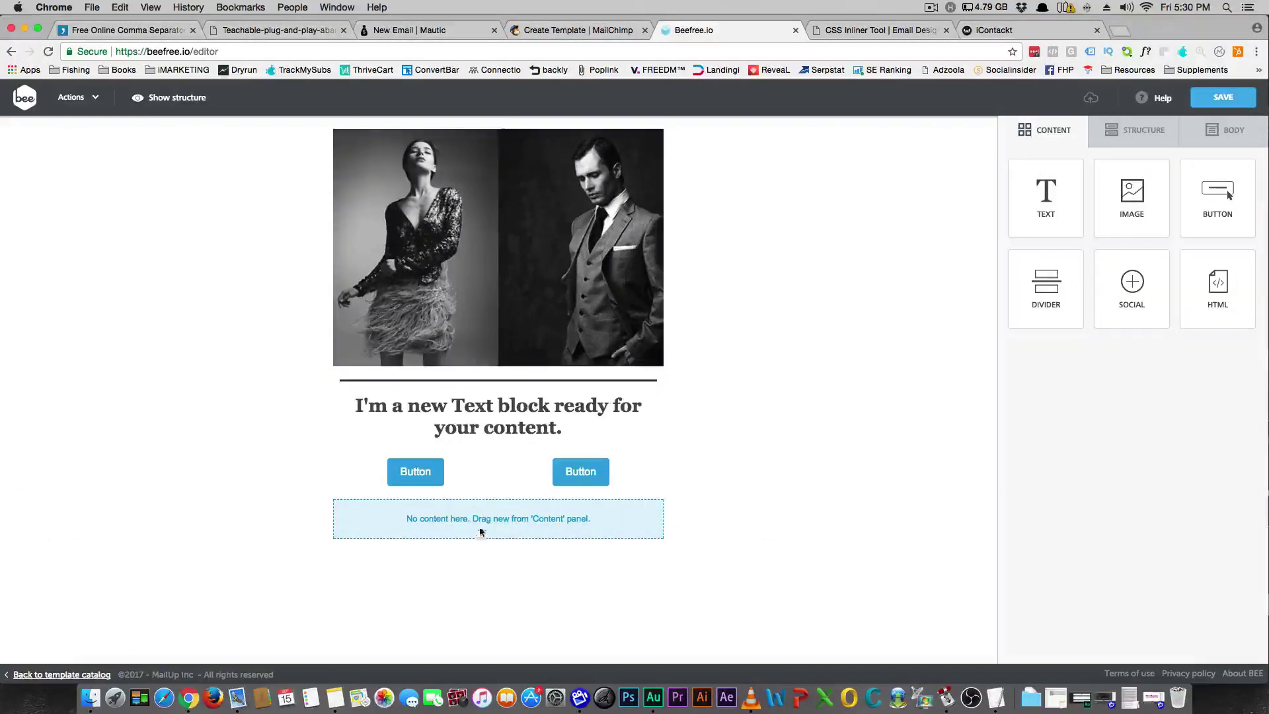
{"action": "left_click_drag", "start_coordinate": [1065, 215], "coordinate": [519, 512]}
Copy the Cryo-copy rules from TextEdit and paste them into the new text block.
{"action": "left_click", "coordinate": [519, 521]}
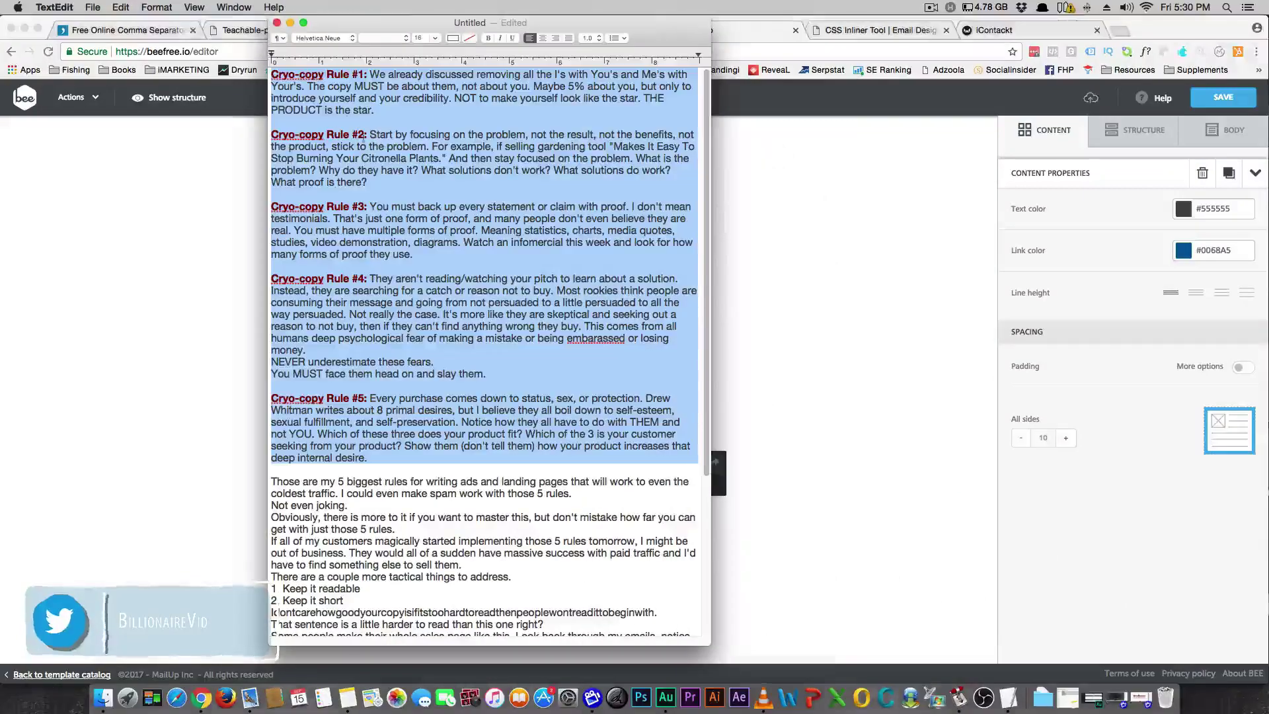
{"action": "right_click", "coordinate": [363, 136]}
{"action": "left_click", "coordinate": [374, 182]}
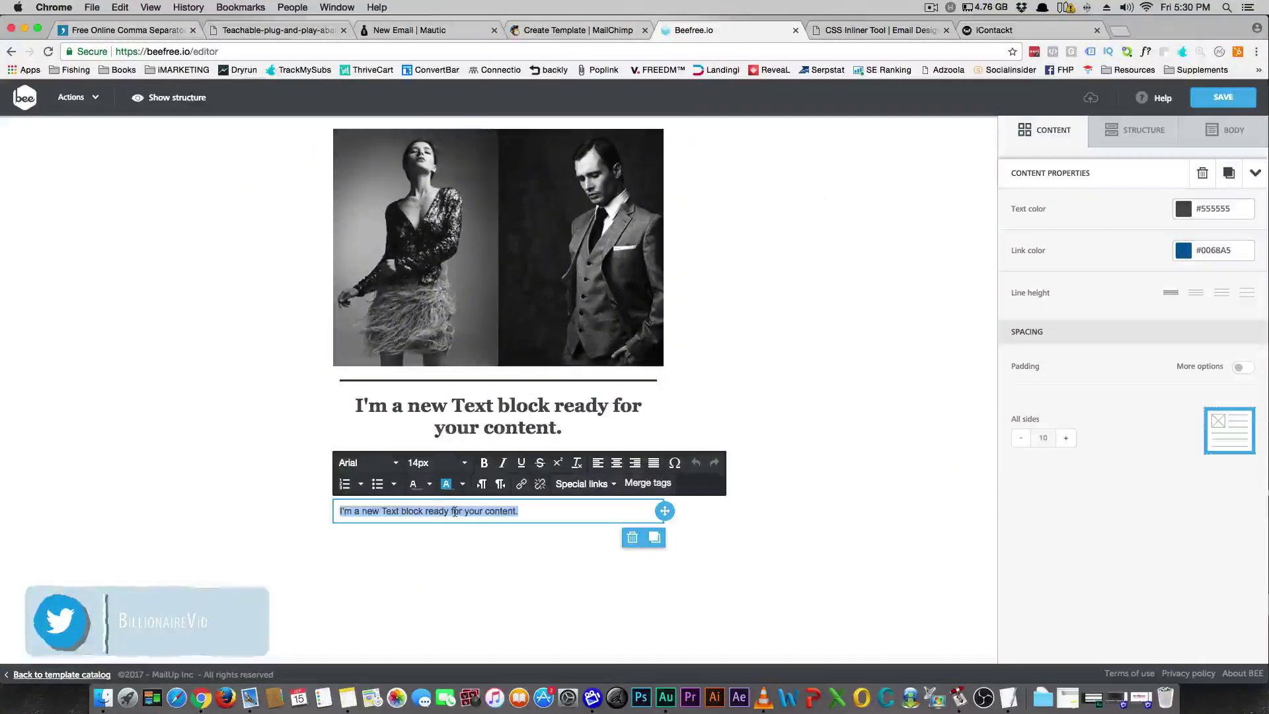
{"action": "key", "text": "cmd+v"}
{"action": "scroll", "coordinate": [176, 396], "scroll_direction": "down", "scroll_amount": 4}
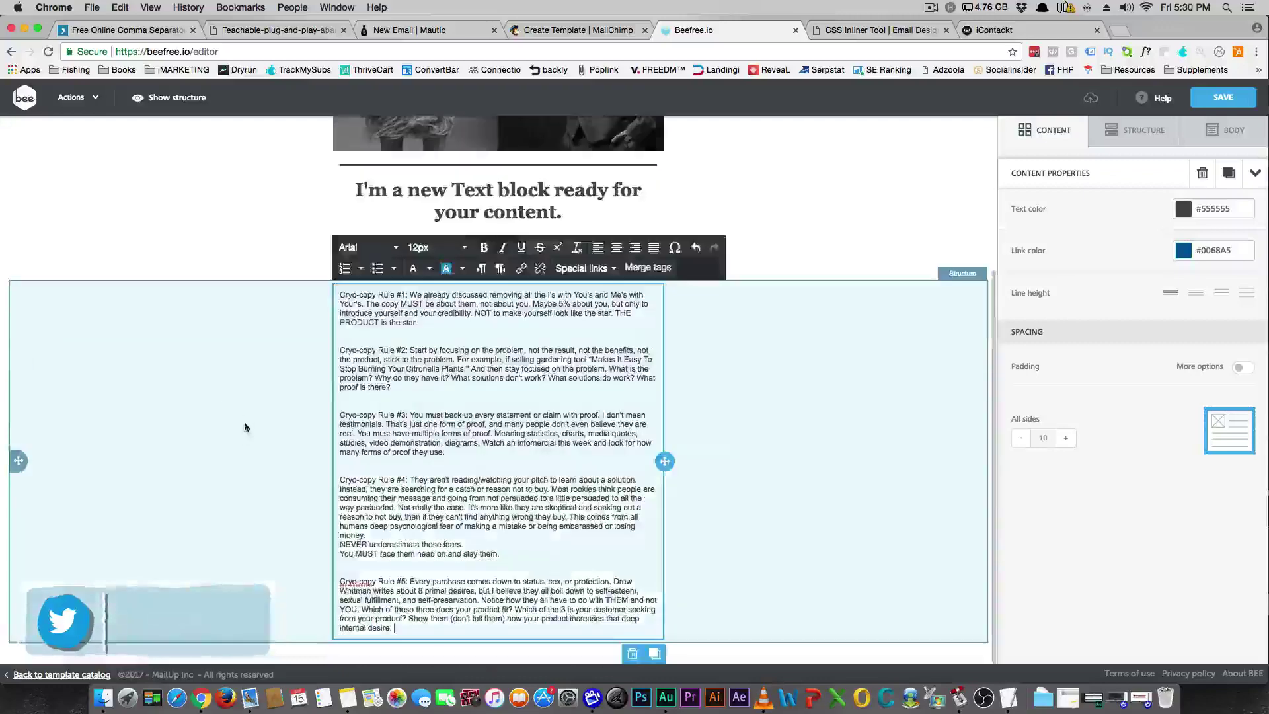
Set all of the pasted copy-rule text to 18px.
{"action": "left_click", "coordinate": [464, 511]}
{"action": "left_click_drag", "start_coordinate": [394, 628], "coordinate": [316, 290]}
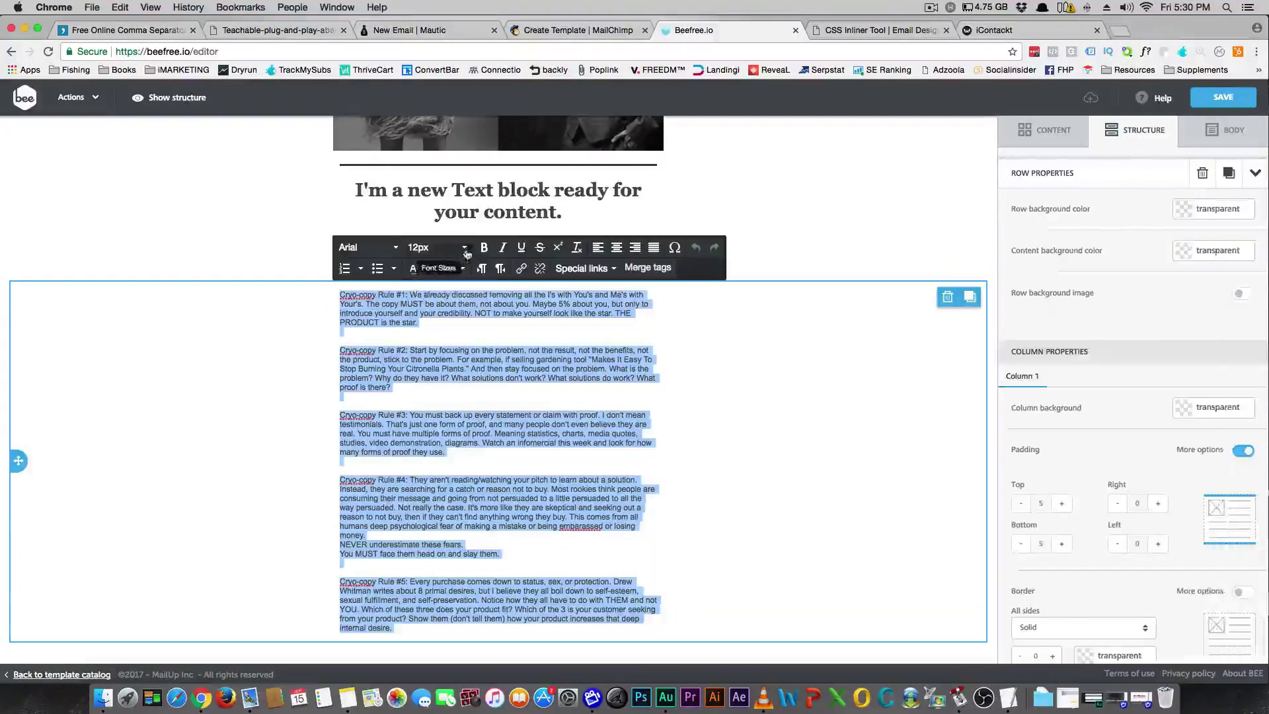
{"action": "left_click", "coordinate": [456, 248]}
{"action": "left_click", "coordinate": [462, 406]}
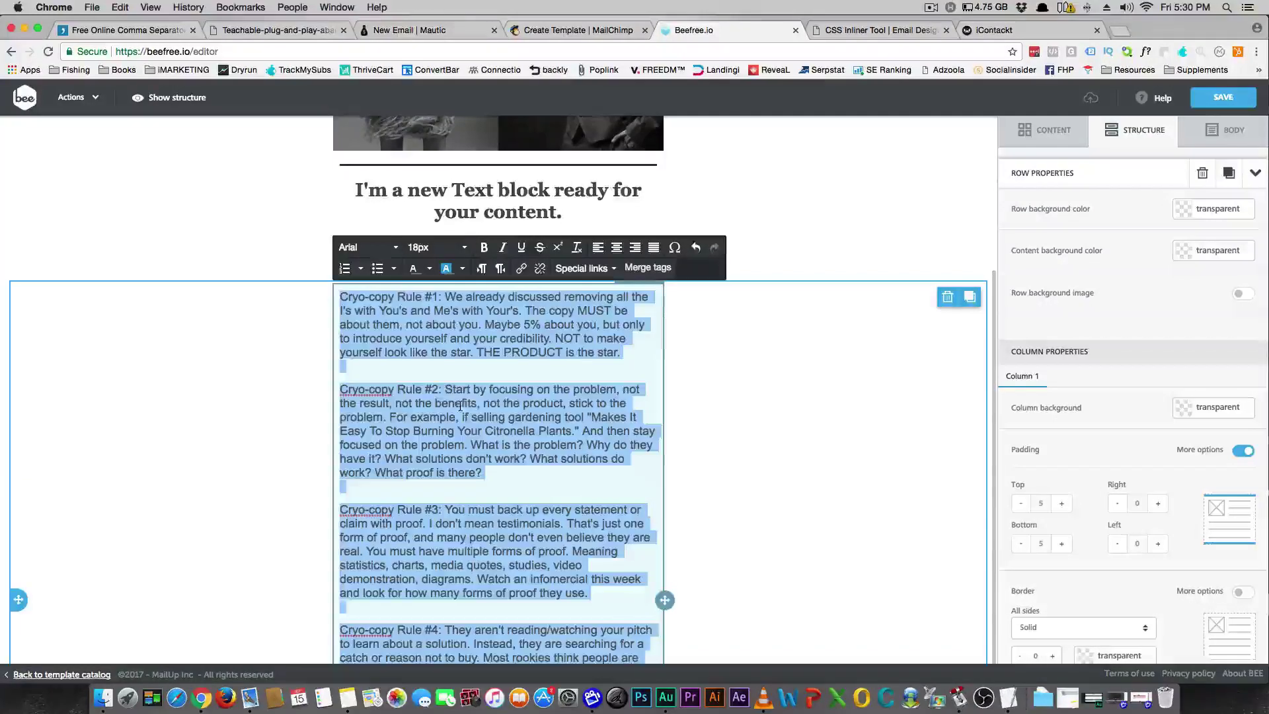
{"action": "scroll", "coordinate": [473, 418], "scroll_direction": "down", "scroll_amount": 4}
Replace the Cryo-copy Rule #2 label text with '1'.
{"action": "left_click", "coordinate": [421, 343]}
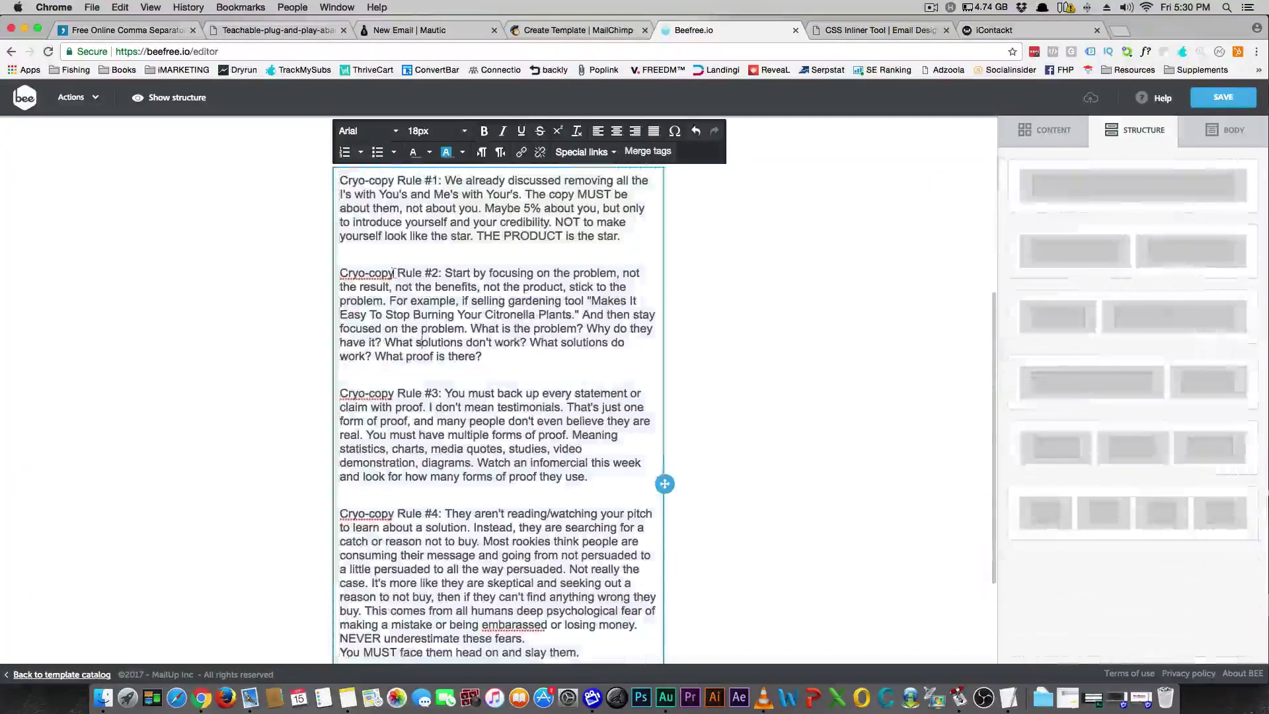
{"action": "left_click_drag", "start_coordinate": [395, 273], "coordinate": [352, 273]}
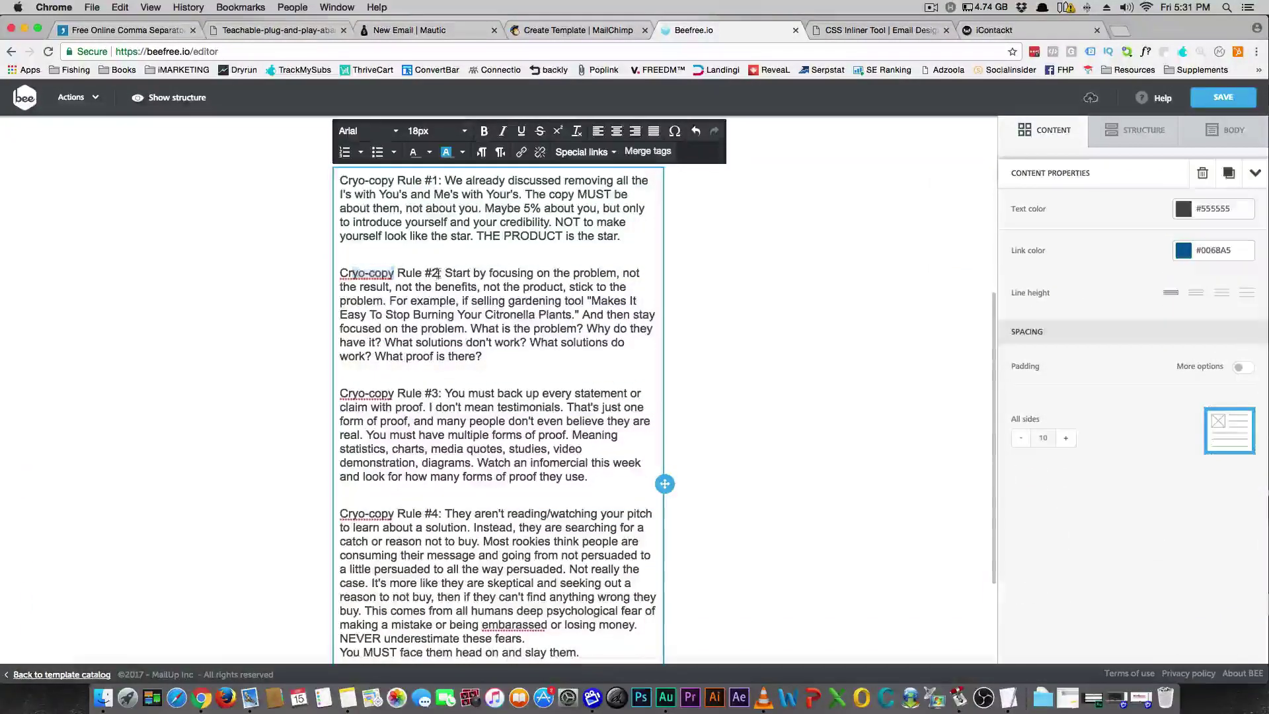
{"action": "left_click_drag", "start_coordinate": [438, 273], "coordinate": [339, 274]}
{"action": "type", "text": "1"}
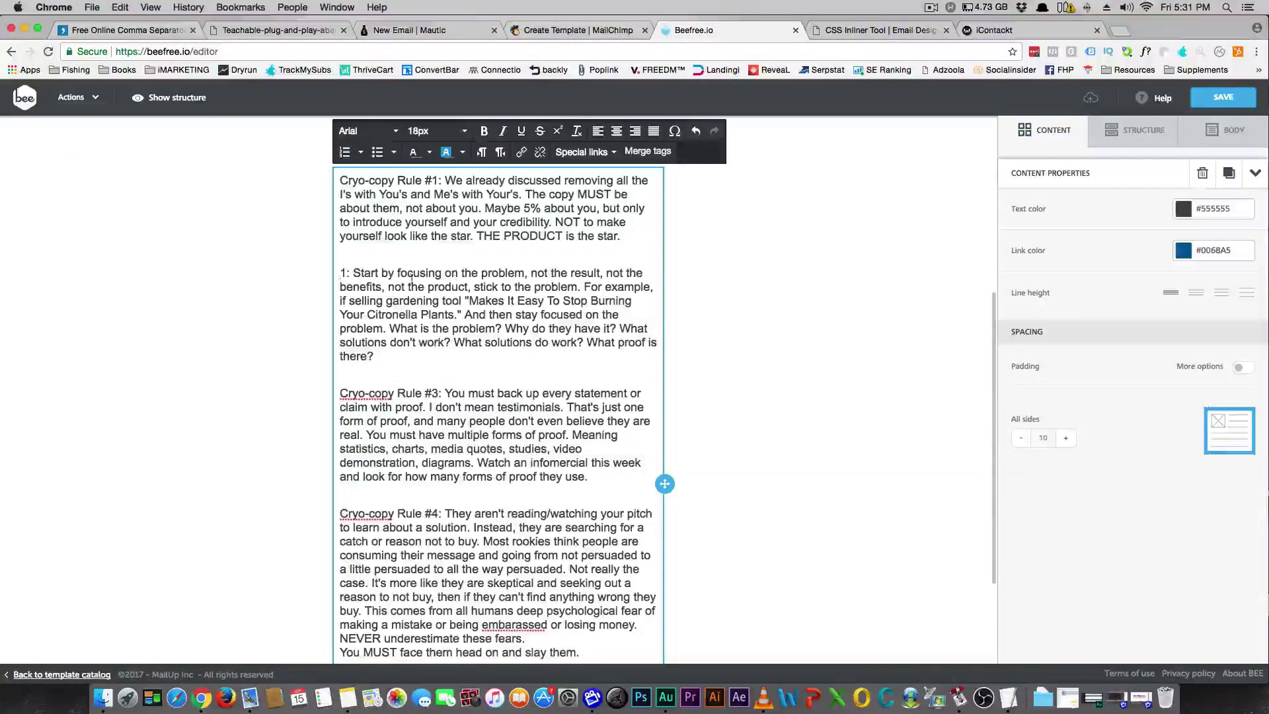
Make the Cryo-copy Rule #3 label dark red and bold.
{"action": "left_click_drag", "start_coordinate": [438, 394], "coordinate": [340, 392]}
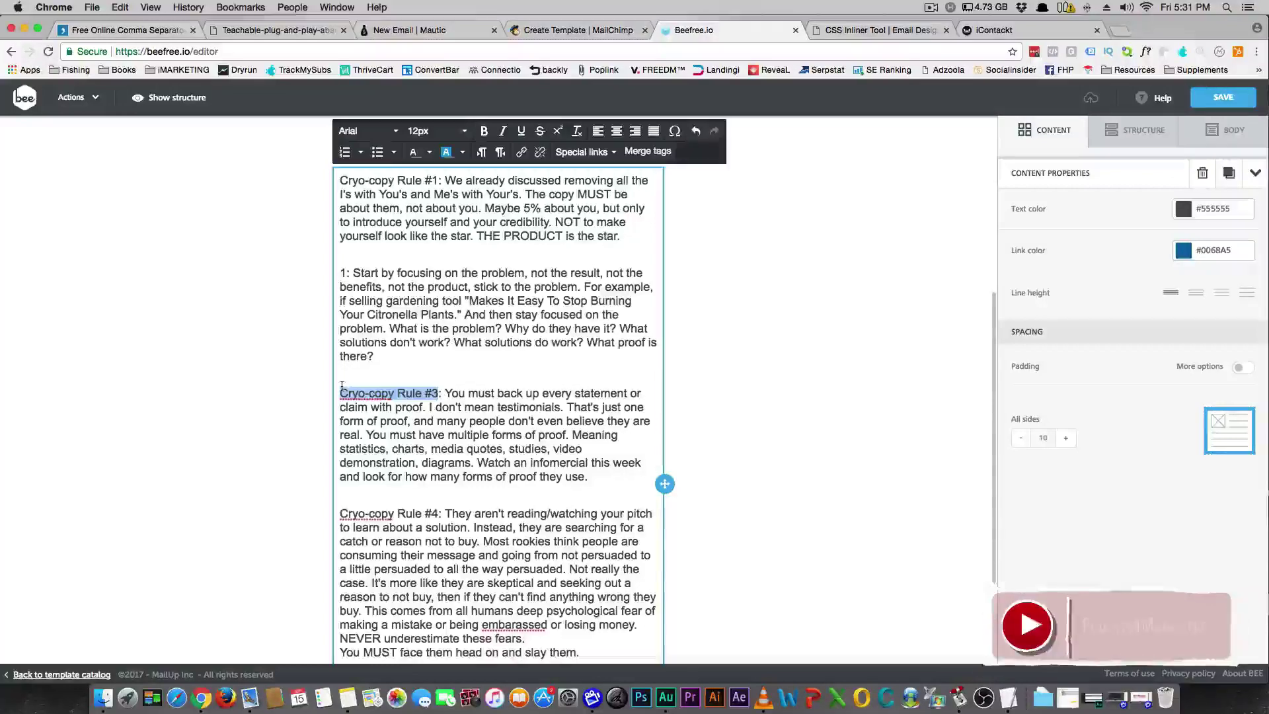
{"action": "left_click", "coordinate": [429, 151]}
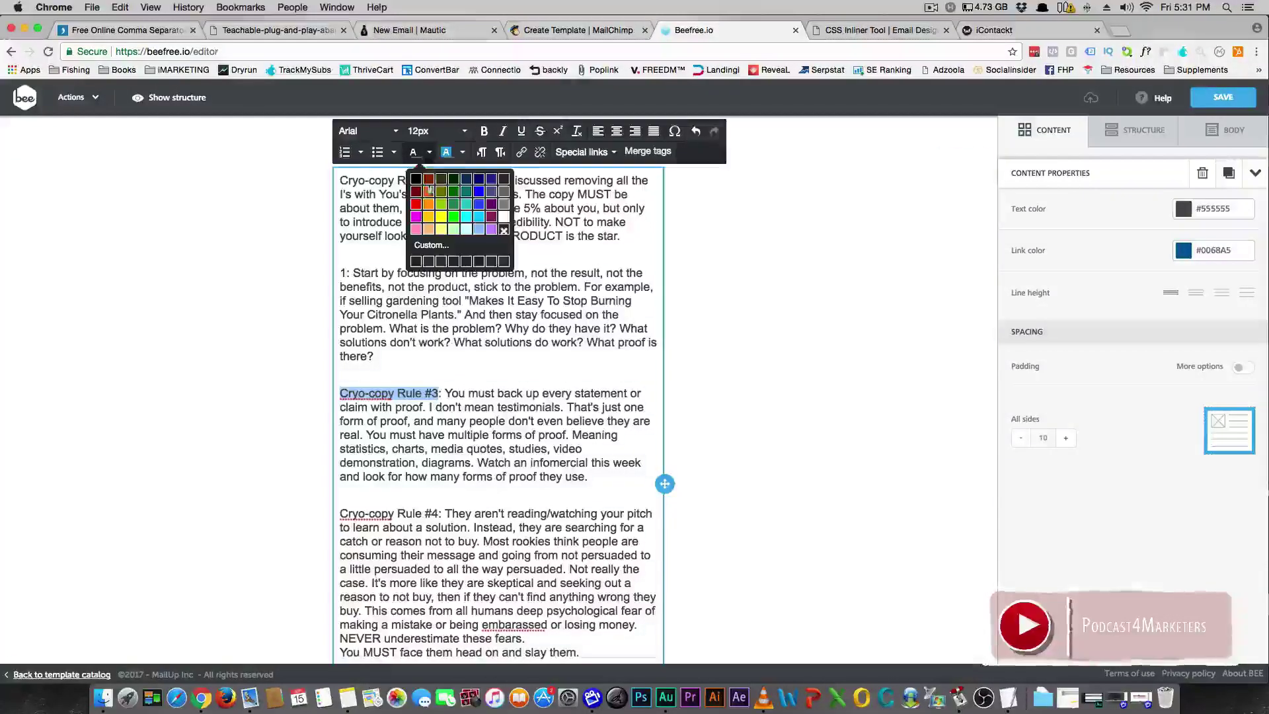
{"action": "left_click", "coordinate": [426, 198]}
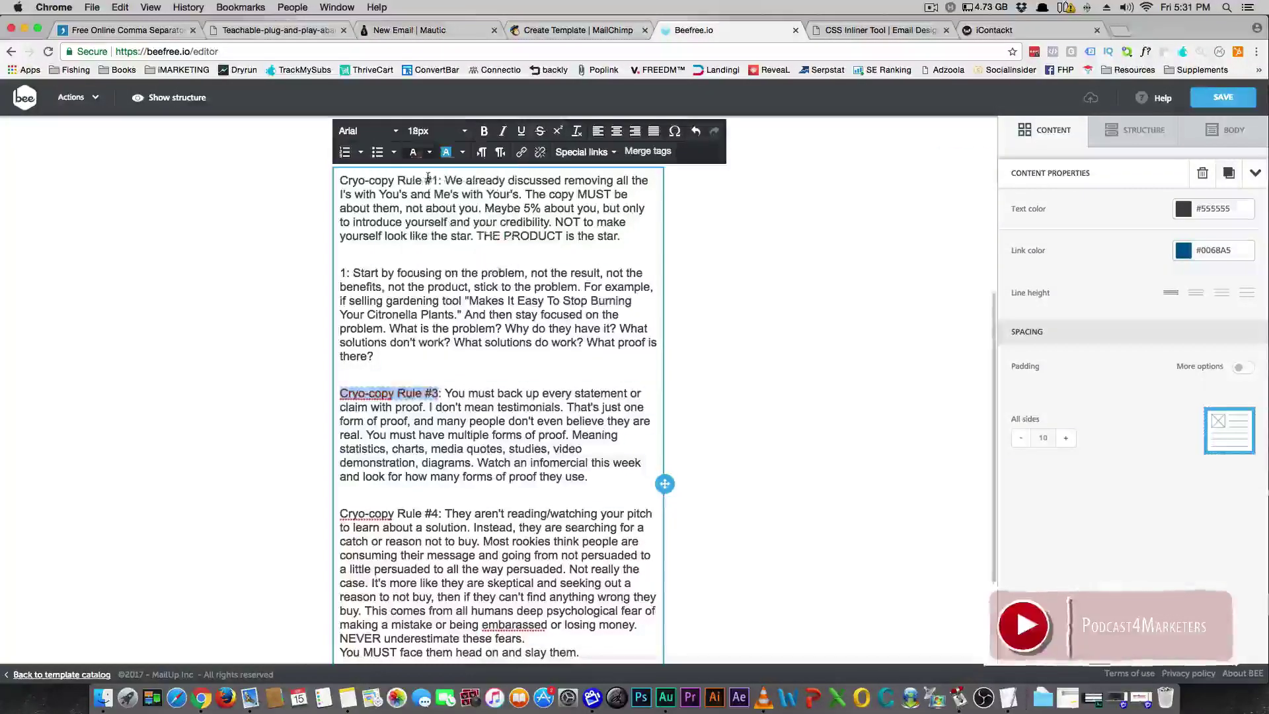
{"action": "left_click", "coordinate": [483, 132]}
{"action": "scroll", "coordinate": [450, 390], "scroll_direction": "up", "scroll_amount": 3}
{"action": "scroll", "coordinate": [442, 397], "scroll_direction": "down", "scroll_amount": 5}
Add an empty one-column row below the copy-rules block.
{"action": "left_click", "coordinate": [784, 411]}
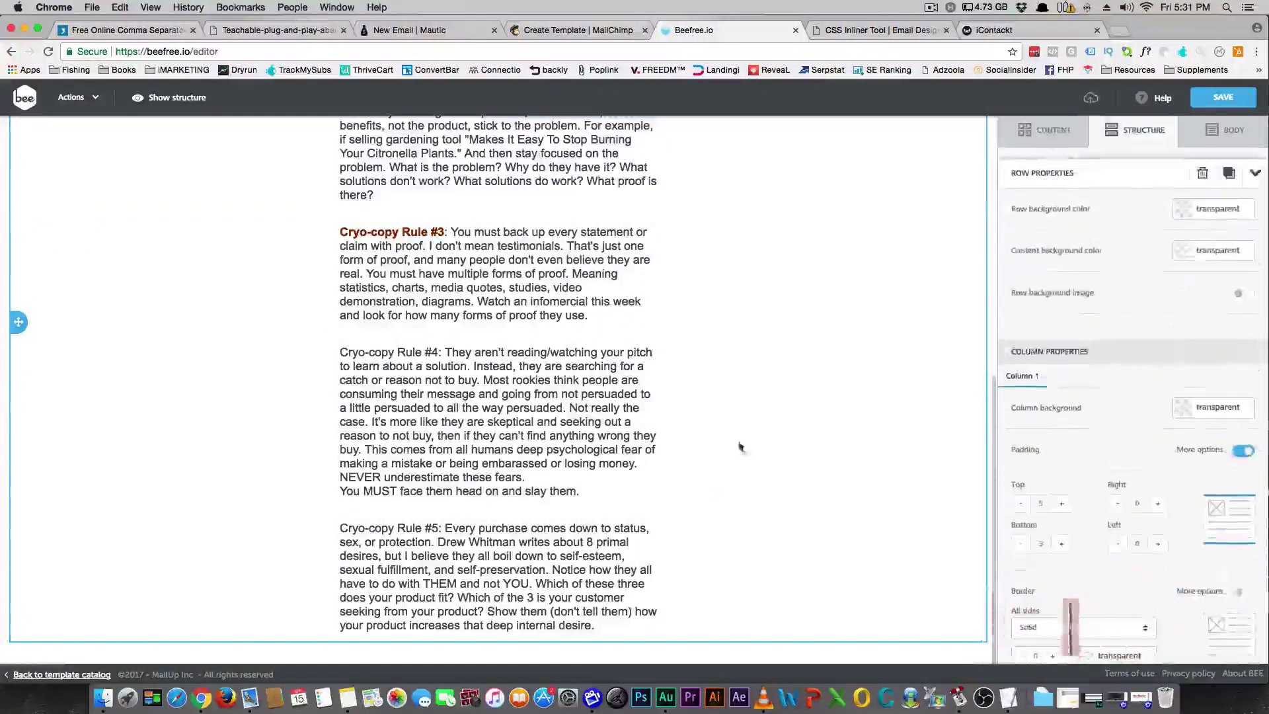
{"action": "left_click", "coordinate": [1046, 129]}
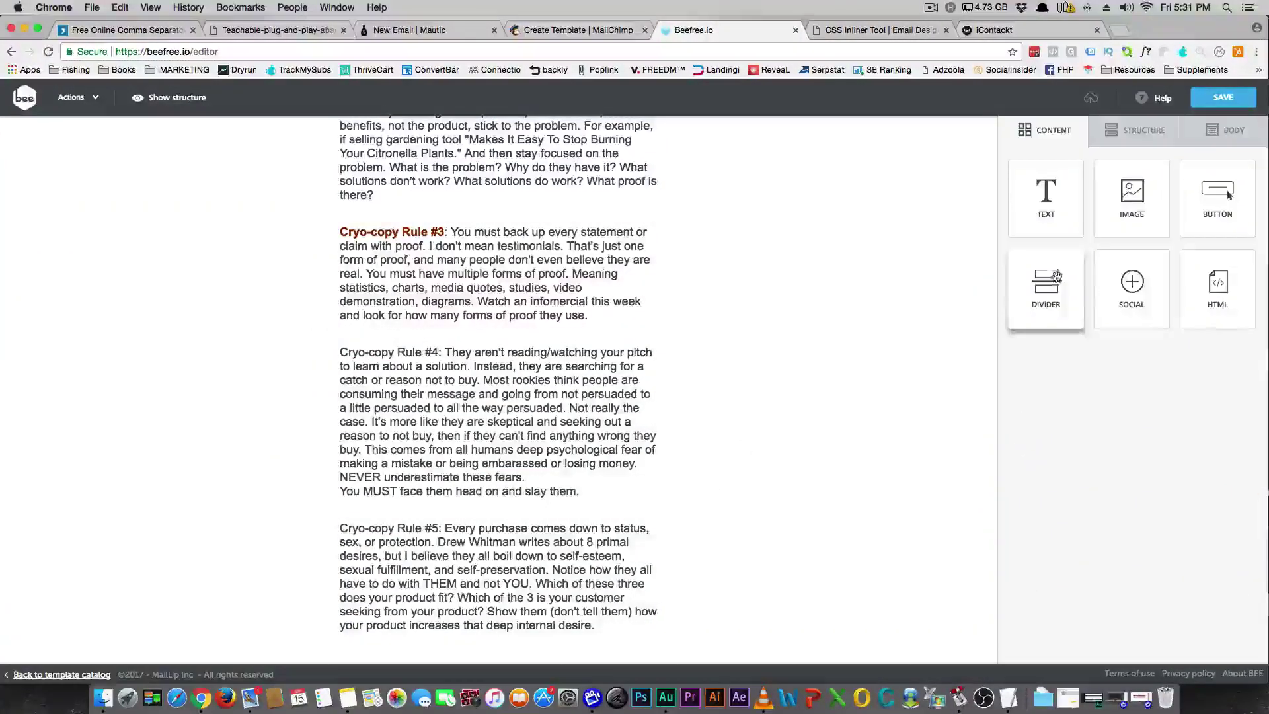
{"action": "left_click", "coordinate": [1135, 130]}
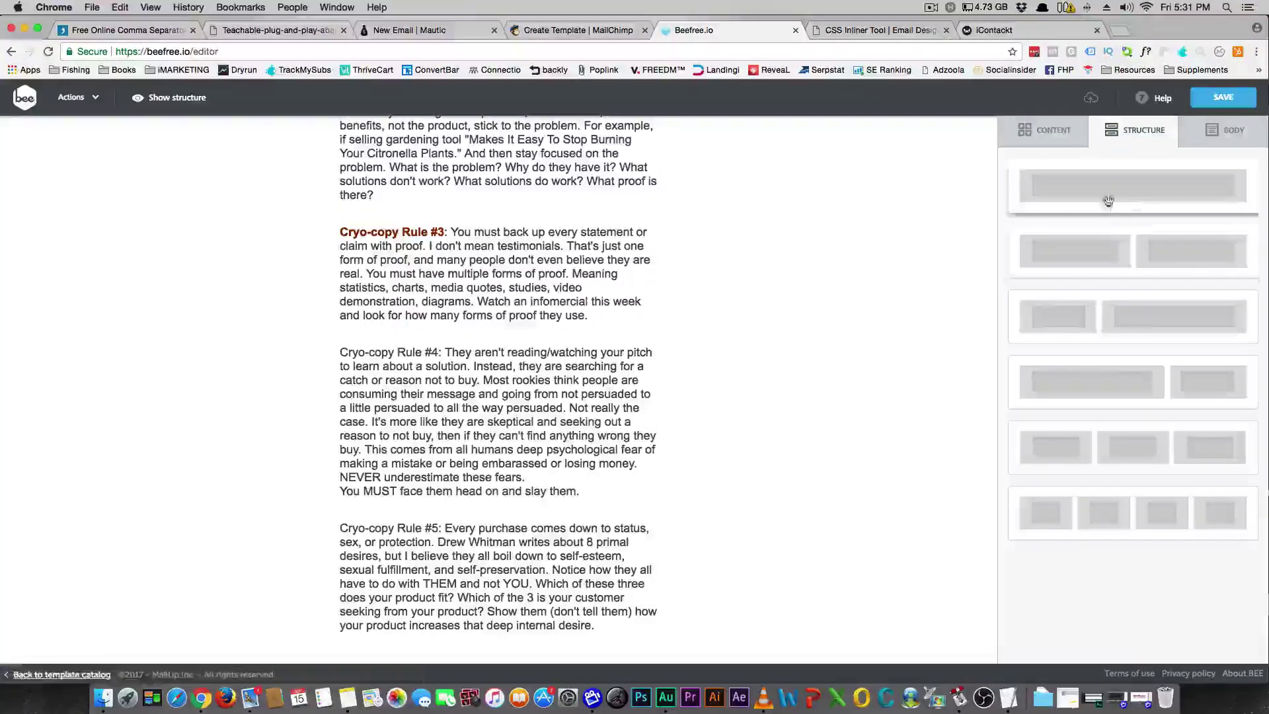
{"action": "left_click_drag", "start_coordinate": [1084, 384], "coordinate": [597, 585]}
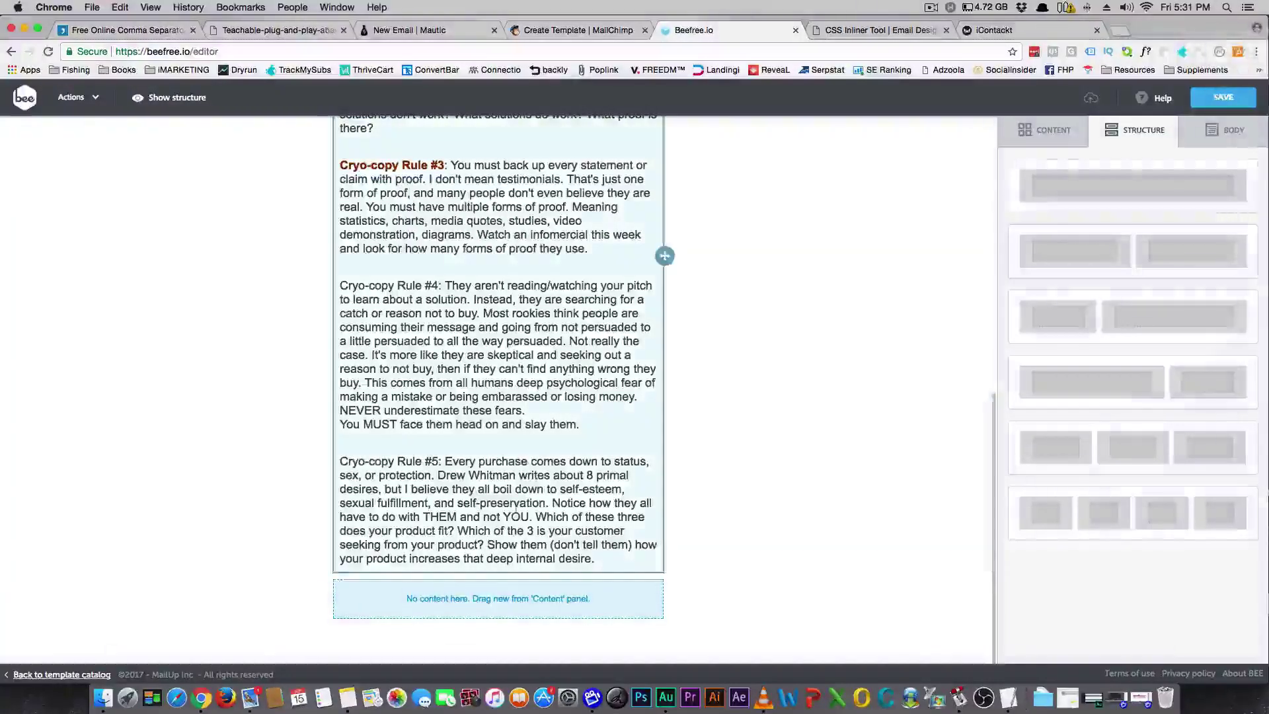
{"action": "scroll", "coordinate": [721, 365], "scroll_direction": "up", "scroll_amount": 10}
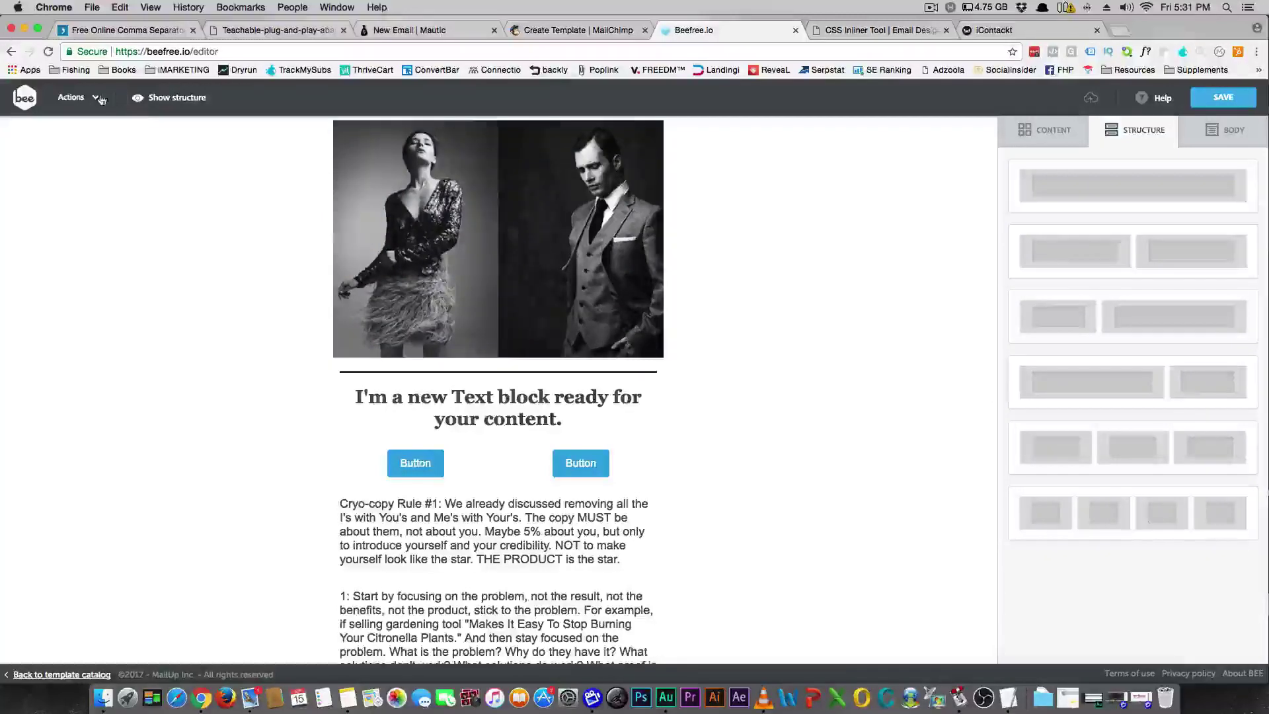
Preview the newsletter and scroll through its mobile layout.
{"action": "left_click", "coordinate": [73, 97]}
{"action": "left_click", "coordinate": [93, 125]}
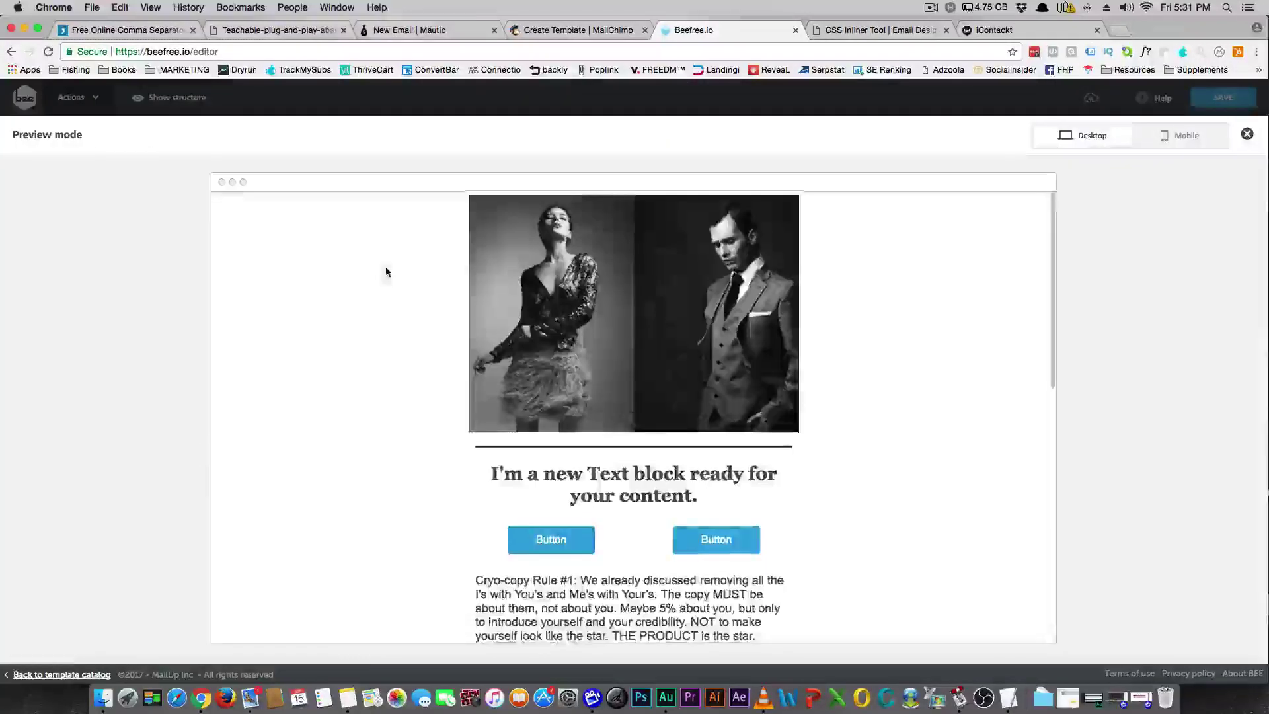
{"action": "scroll", "coordinate": [416, 303], "scroll_direction": "down", "scroll_amount": 10}
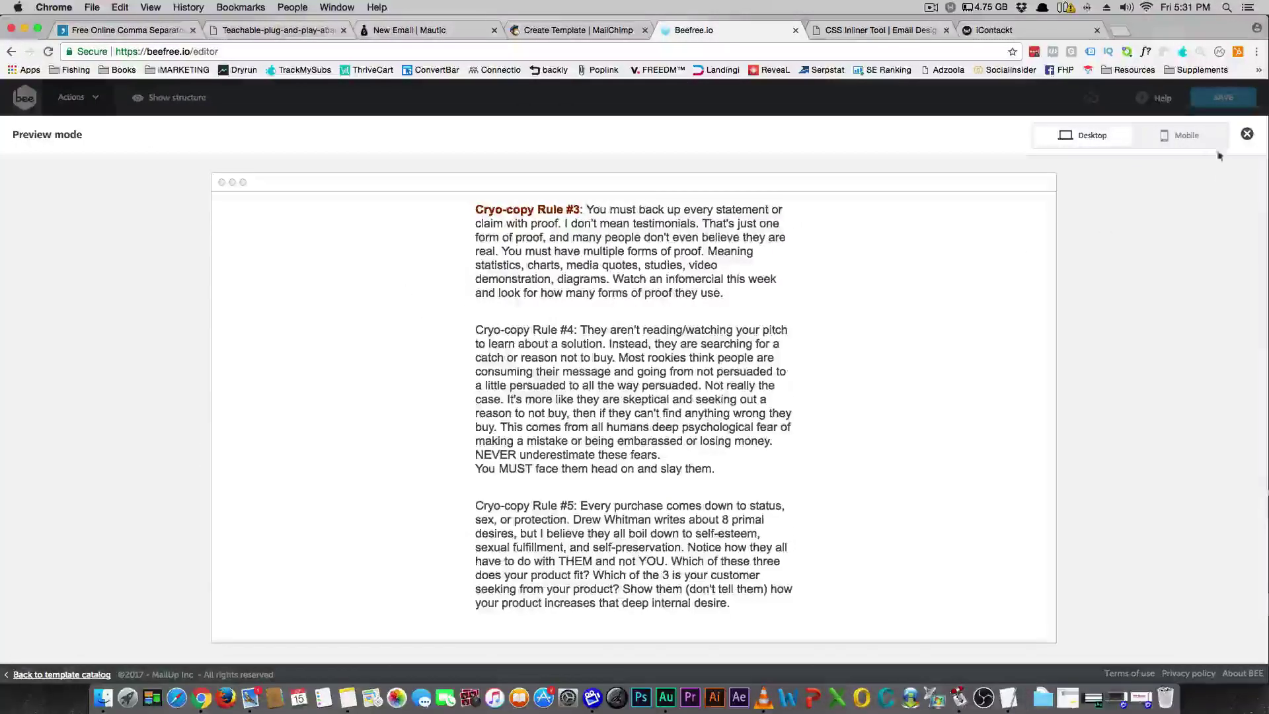
{"action": "left_click", "coordinate": [1200, 140]}
{"action": "scroll", "coordinate": [595, 377], "scroll_direction": "down", "scroll_amount": 10}
{"action": "scroll", "coordinate": [657, 376], "scroll_direction": "down", "scroll_amount": 3}
{"action": "scroll", "coordinate": [658, 373], "scroll_direction": "up", "scroll_amount": 15}
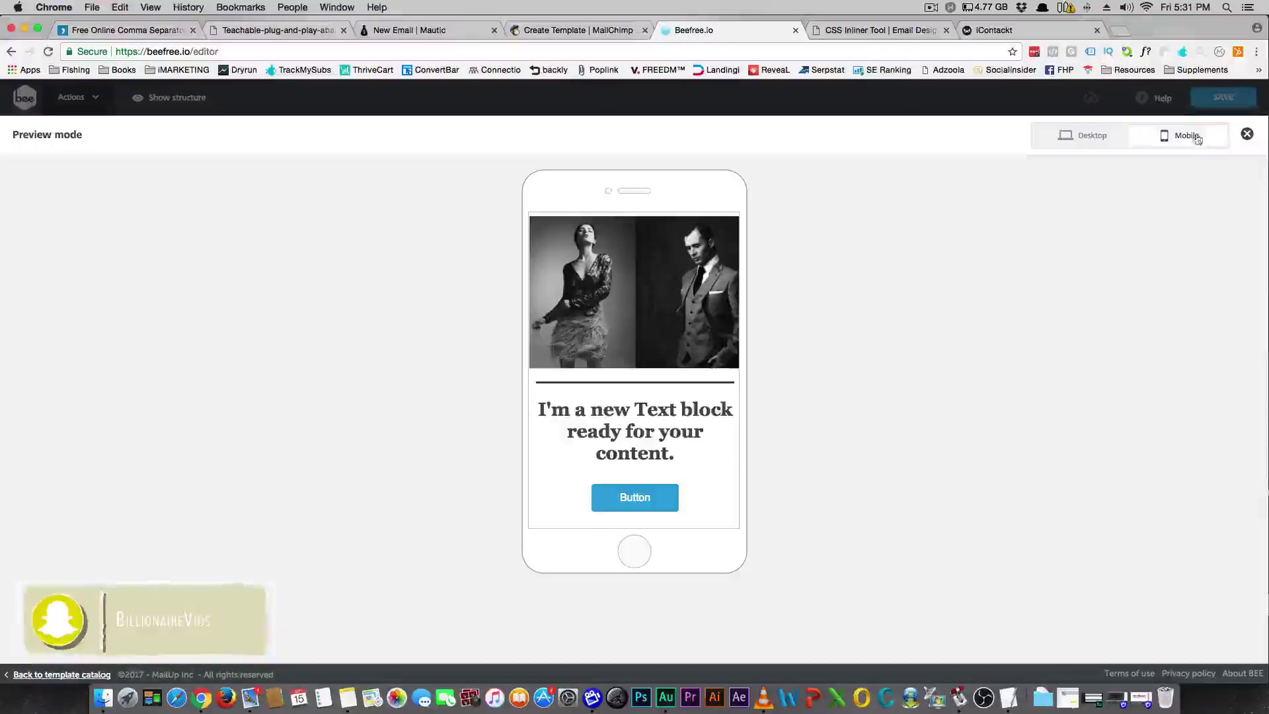
Review the desktop-width preview, then exit preview back to the editor.
{"action": "left_click", "coordinate": [1091, 135]}
{"action": "scroll", "coordinate": [760, 339], "scroll_direction": "down", "scroll_amount": 2}
{"action": "scroll", "coordinate": [761, 339], "scroll_direction": "down", "scroll_amount": 5}
{"action": "scroll", "coordinate": [764, 336], "scroll_direction": "up", "scroll_amount": 10}
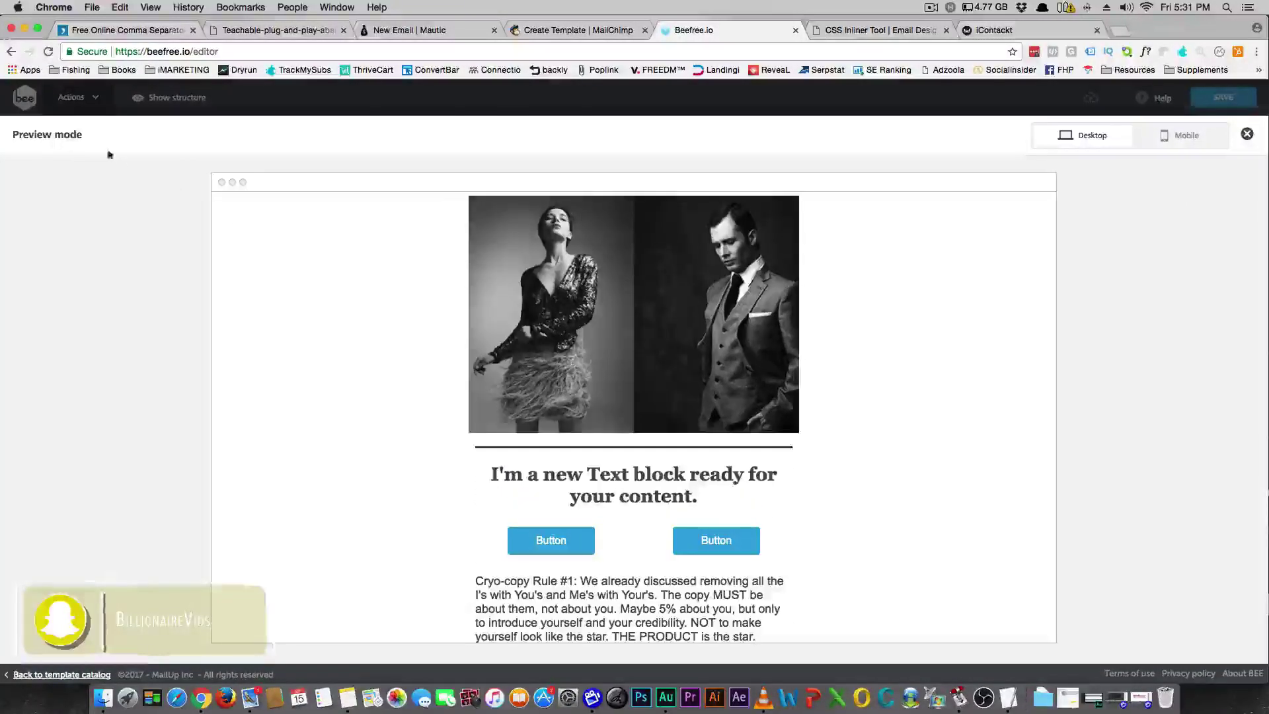
{"action": "left_click", "coordinate": [74, 98]}
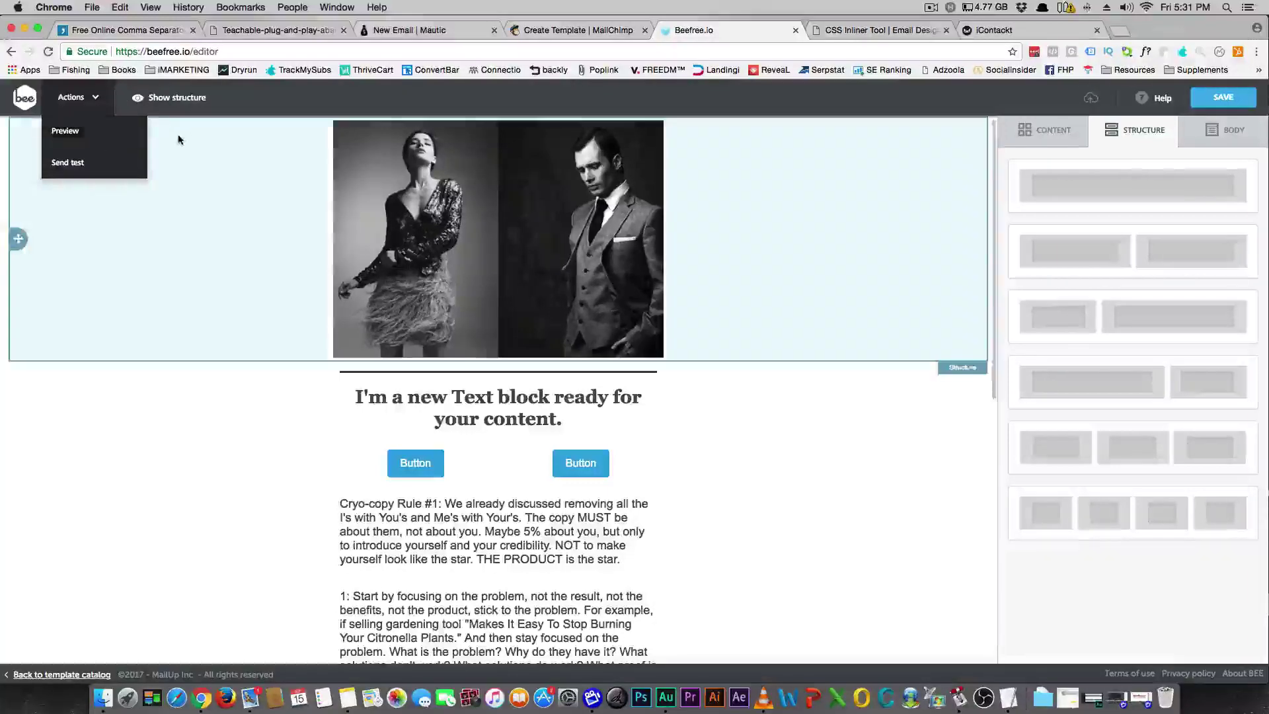
Download the email as an HTML-and-images zip and extract it into Downloads.
{"action": "left_click", "coordinate": [179, 139]}
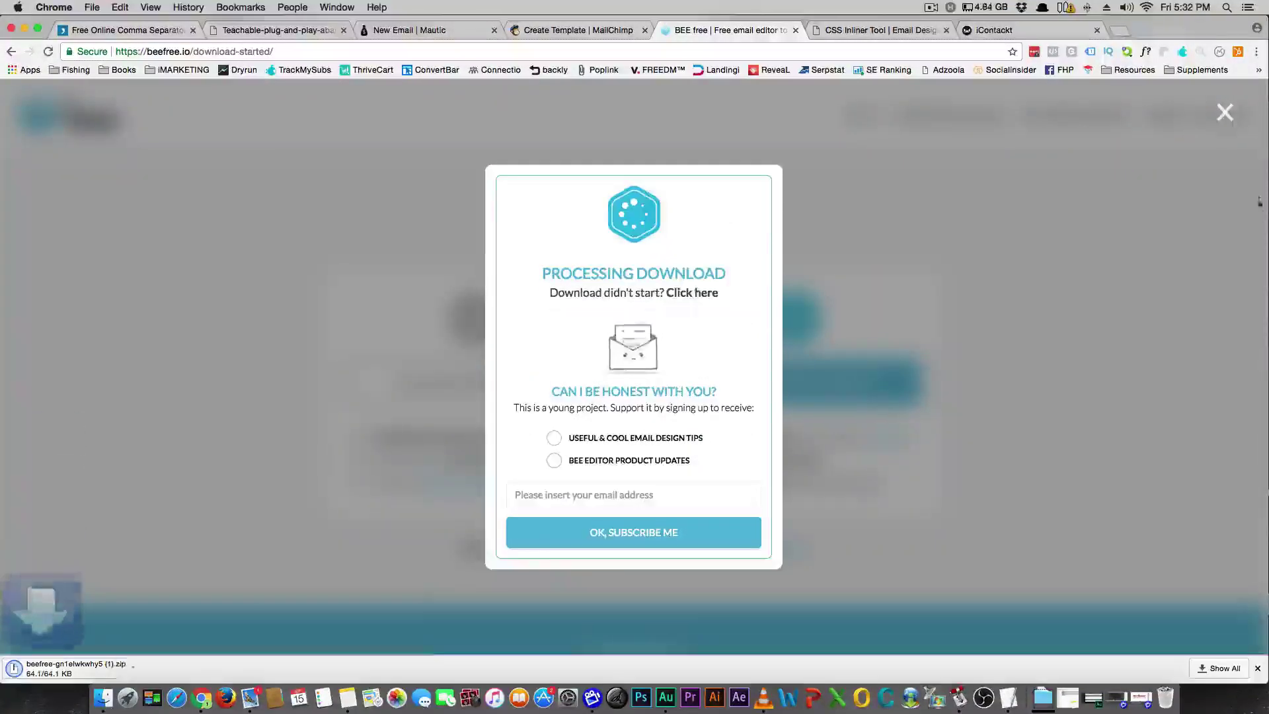
{"action": "left_click", "coordinate": [1223, 111]}
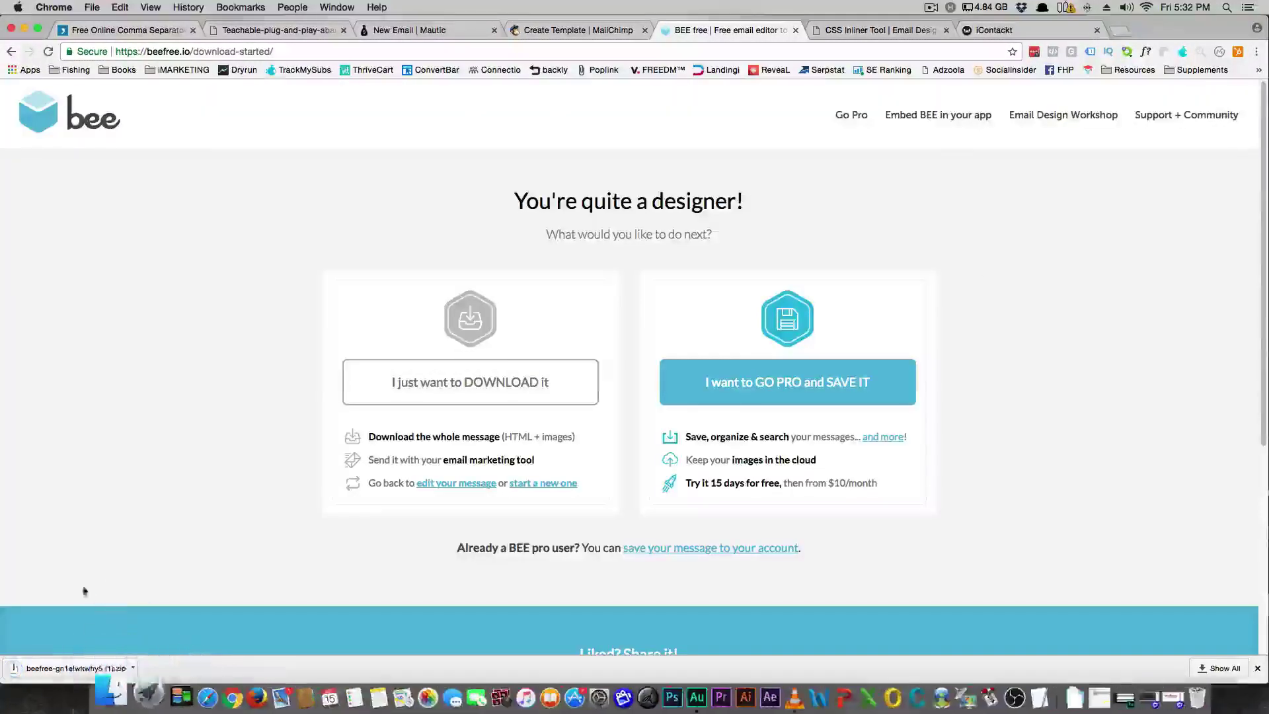
{"action": "left_click", "coordinate": [73, 668]}
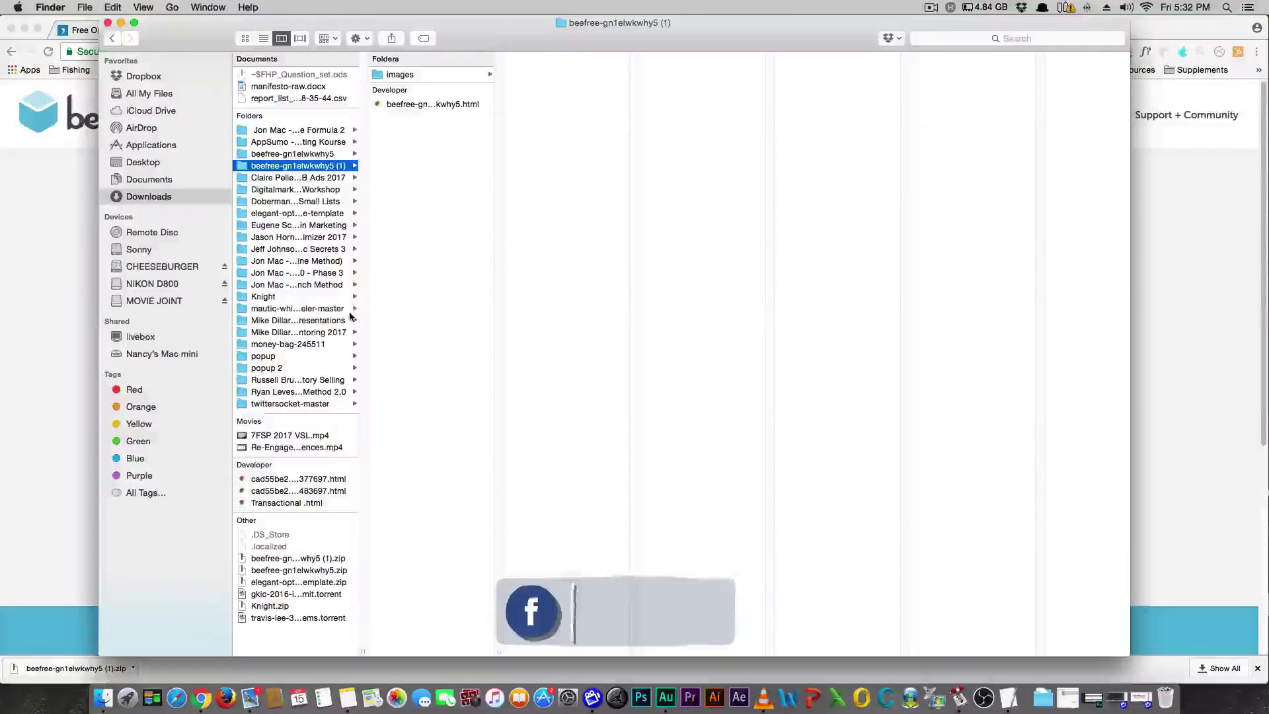
Open the exported HTML file in Chrome and view its page source.
{"action": "double_click", "coordinate": [420, 105]}
{"action": "scroll", "coordinate": [375, 267], "scroll_direction": "down", "scroll_amount": 7}
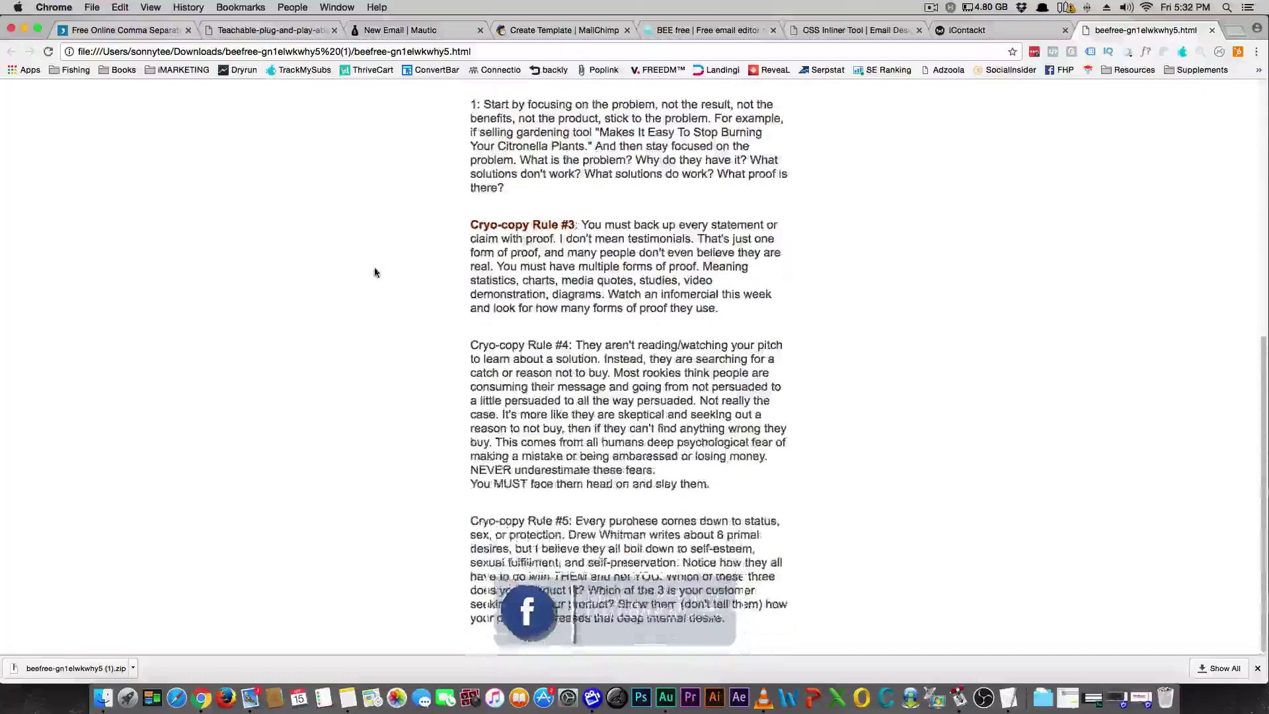
{"action": "scroll", "coordinate": [374, 267], "scroll_direction": "up", "scroll_amount": 7}
{"action": "right_click", "coordinate": [350, 229]}
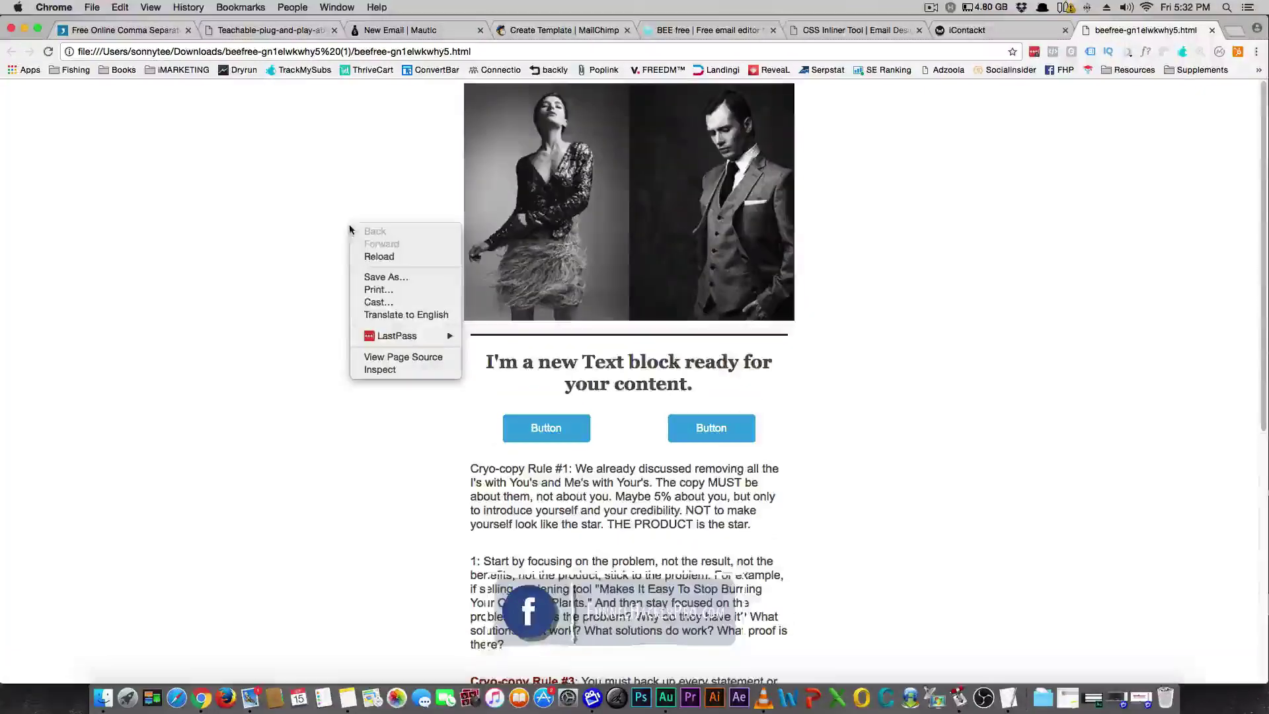
{"action": "left_click", "coordinate": [403, 357]}
Copy the entire HTML source and focus Mautic's empty code editor.
{"action": "left_click", "coordinate": [120, 7]}
{"action": "left_click", "coordinate": [115, 123]}
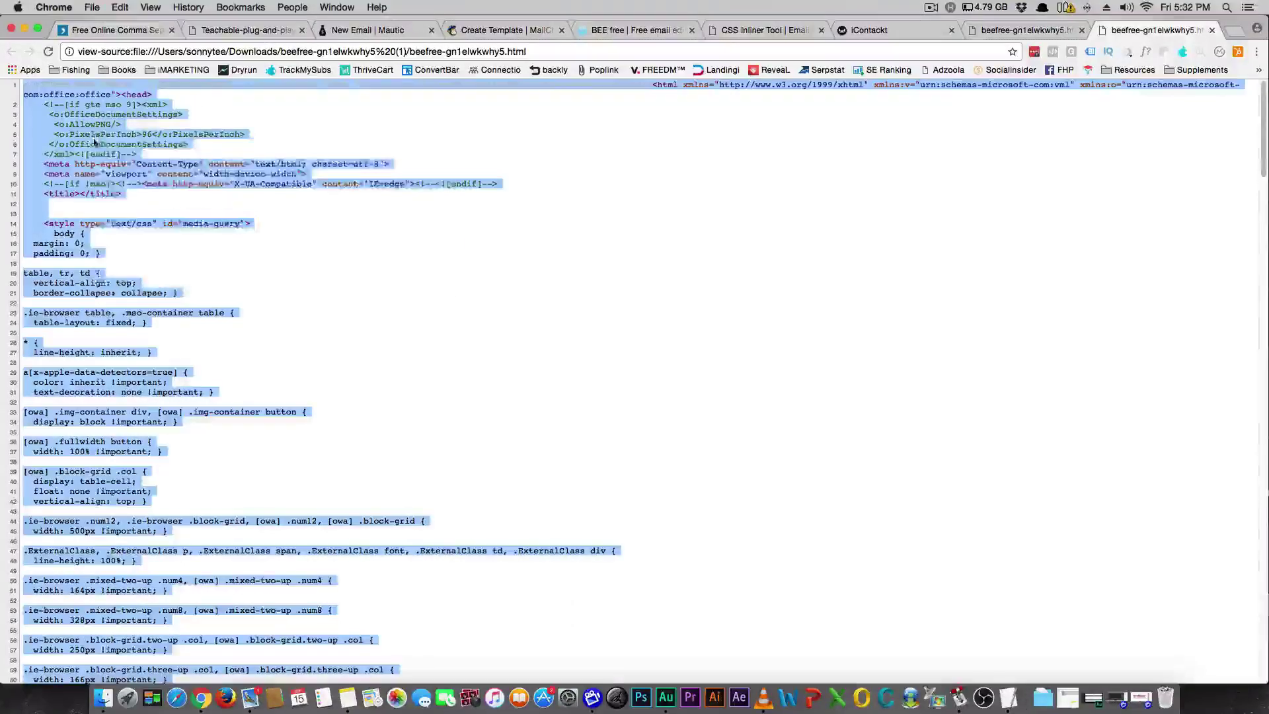
{"action": "right_click", "coordinate": [86, 132]}
{"action": "left_click", "coordinate": [123, 166]}
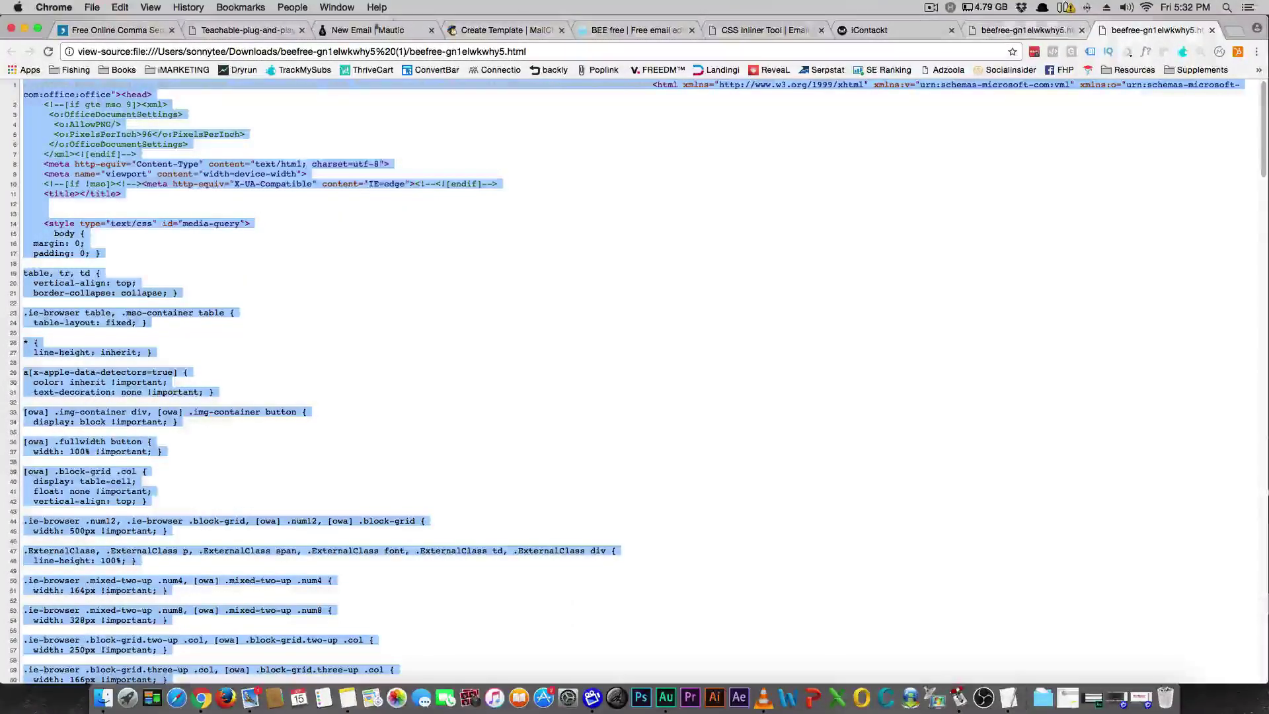
{"action": "left_click", "coordinate": [397, 30]}
{"action": "left_click", "coordinate": [678, 157]}
Paste the BEE Free HTML with Cmd+V, apply Format Code, then return to MailChimp's Create Template page.
{"action": "key", "text": "super+v"}
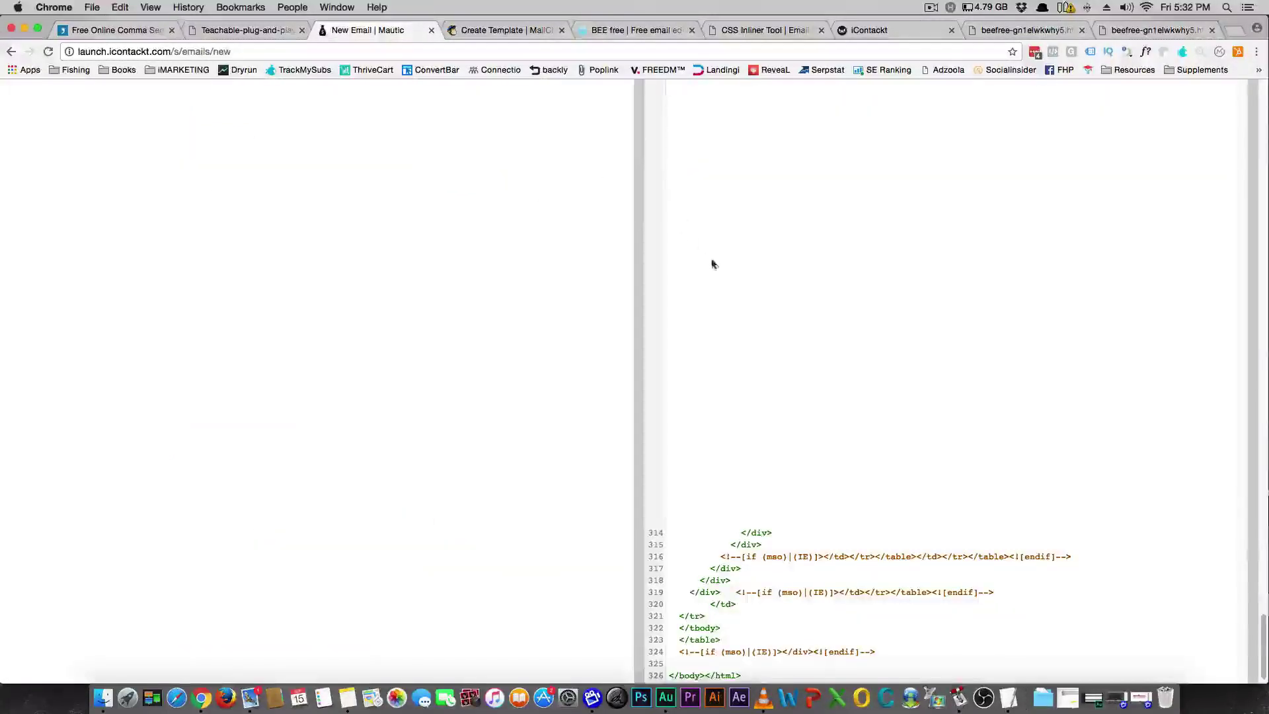
{"action": "scroll", "coordinate": [612, 263], "scroll_direction": "up", "scroll_amount": 1}
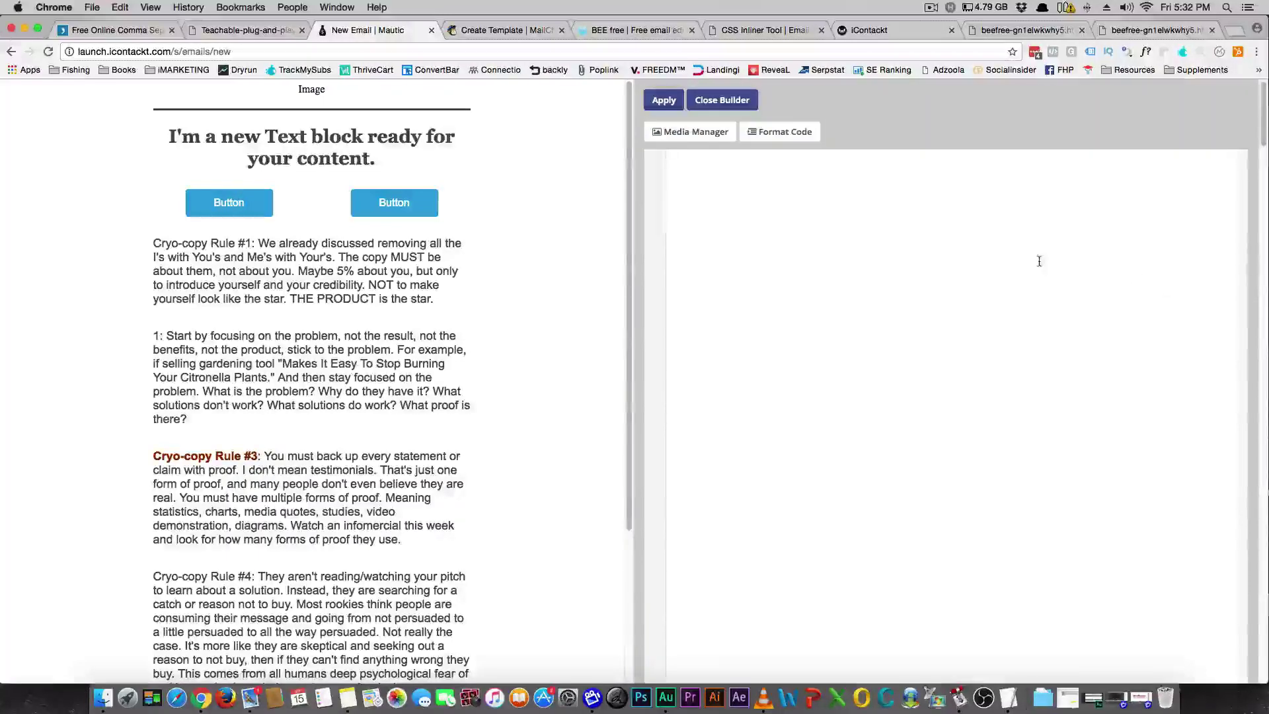
{"action": "left_click", "coordinate": [774, 134]}
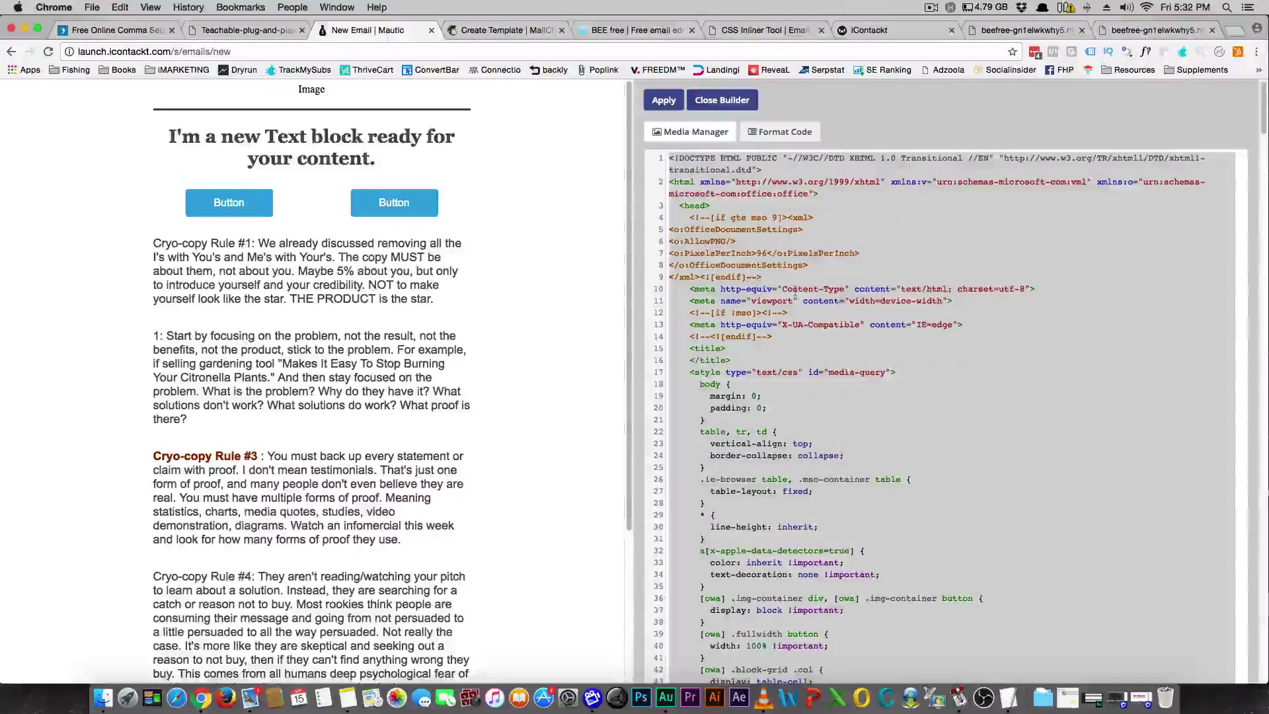
{"action": "scroll", "coordinate": [860, 291], "scroll_direction": "down", "scroll_amount": 10}
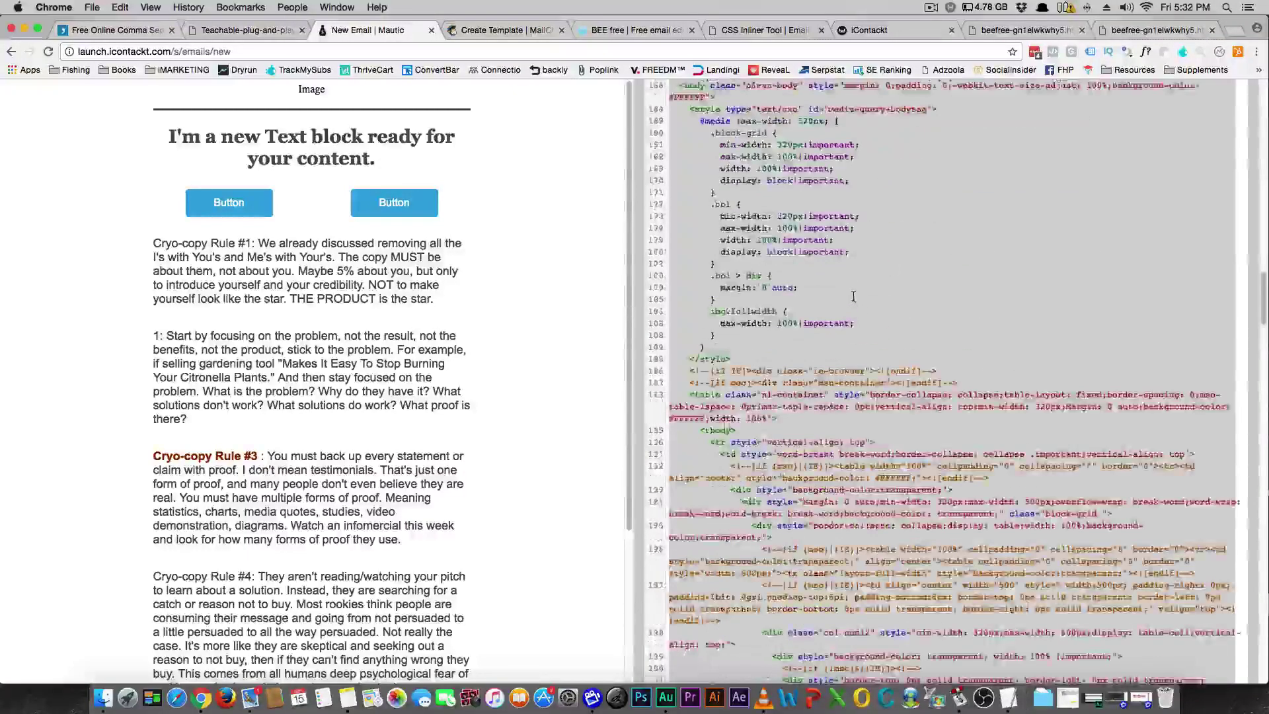
{"action": "scroll", "coordinate": [860, 291], "scroll_direction": "up", "scroll_amount": 8}
{"action": "scroll", "coordinate": [567, 293], "scroll_direction": "down", "scroll_amount": 5}
{"action": "scroll", "coordinate": [574, 290], "scroll_direction": "up", "scroll_amount": 5}
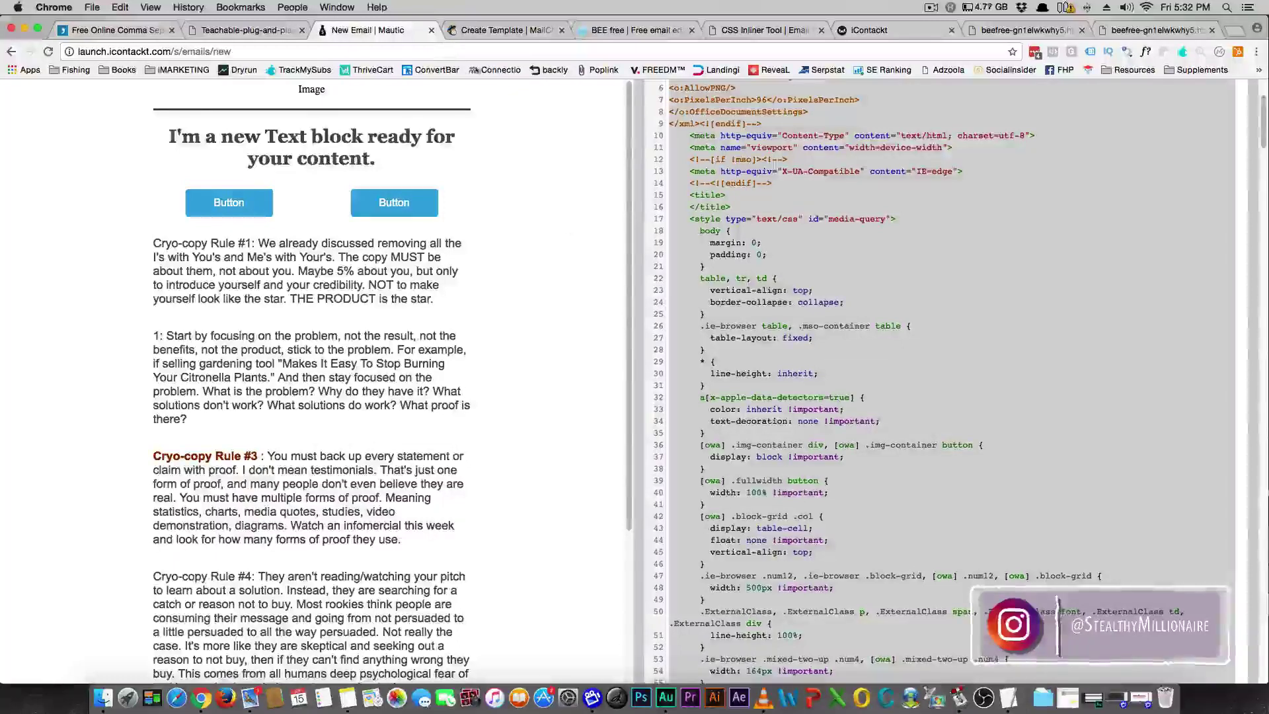
{"action": "scroll", "coordinate": [720, 265], "scroll_direction": "up", "scroll_amount": 3}
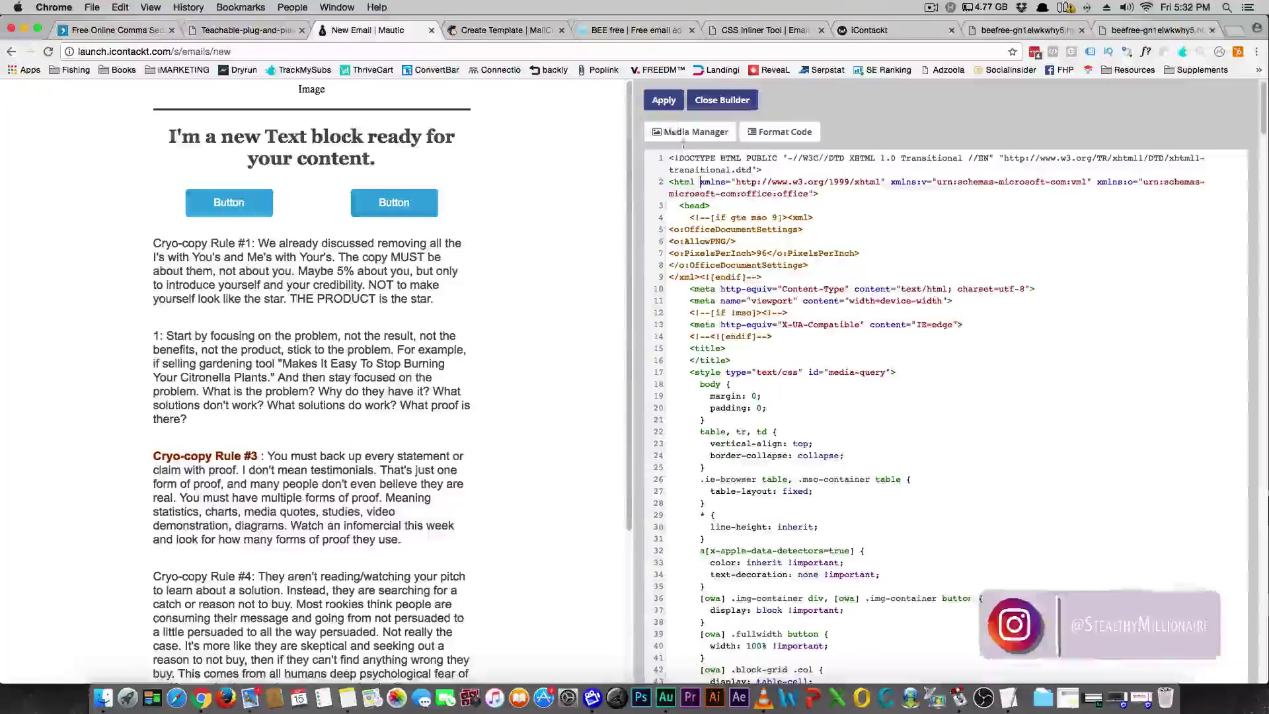
{"action": "left_click", "coordinate": [507, 33]}
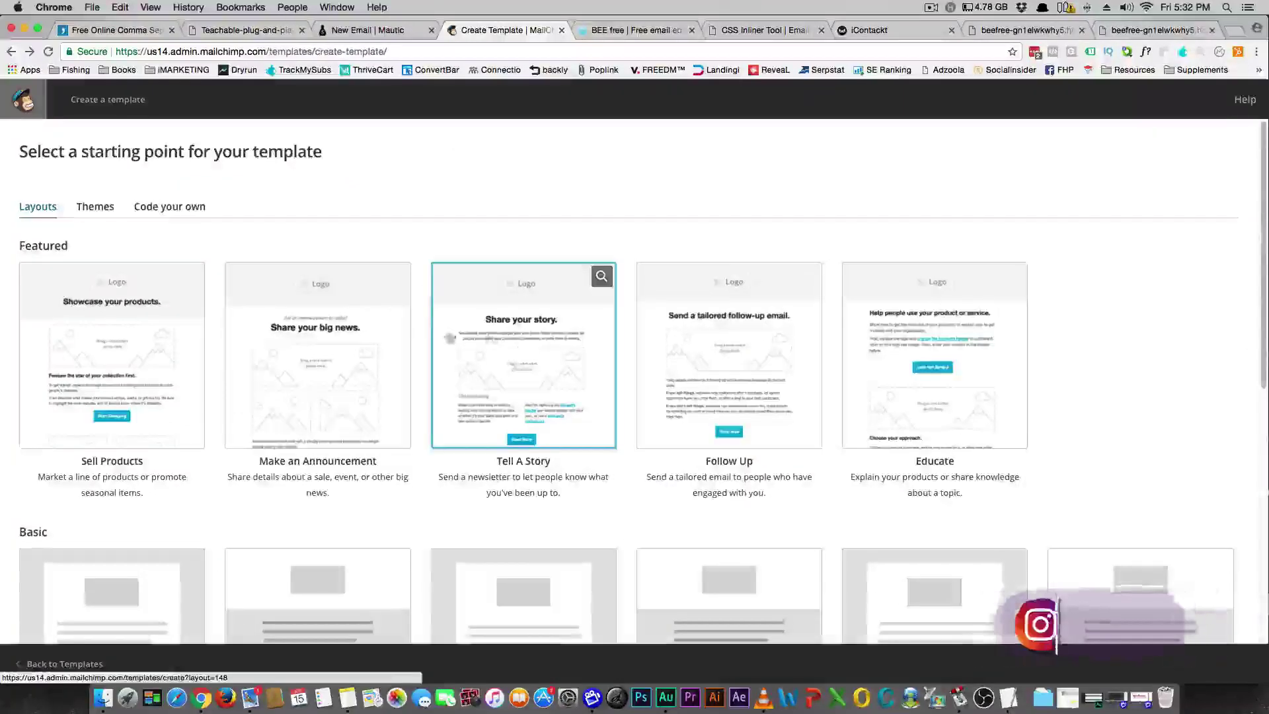
Pick the 1:2 Column basic layout and scroll through its placeholder content and footer.
{"action": "scroll", "coordinate": [438, 337], "scroll_direction": "down", "scroll_amount": 3}
{"action": "scroll", "coordinate": [436, 340], "scroll_direction": "up", "scroll_amount": 3}
{"action": "scroll", "coordinate": [433, 327], "scroll_direction": "down", "scroll_amount": 5}
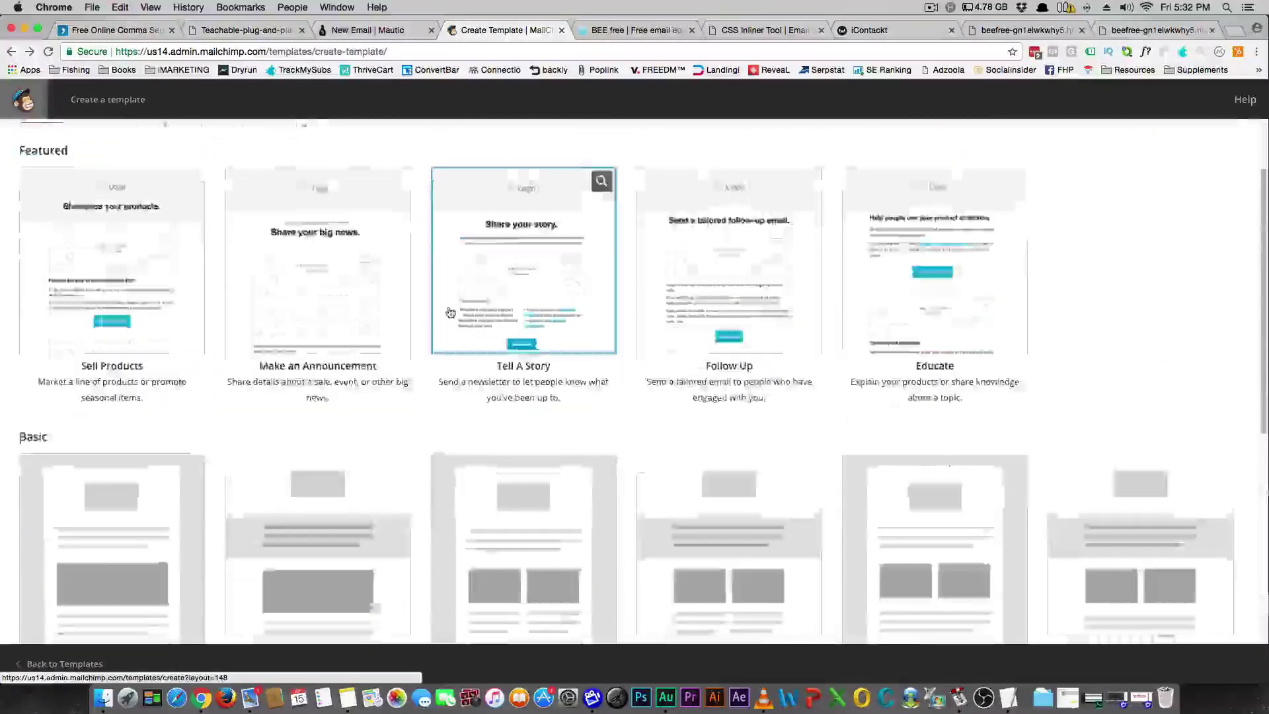
{"action": "scroll", "coordinate": [352, 335], "scroll_direction": "down", "scroll_amount": 1}
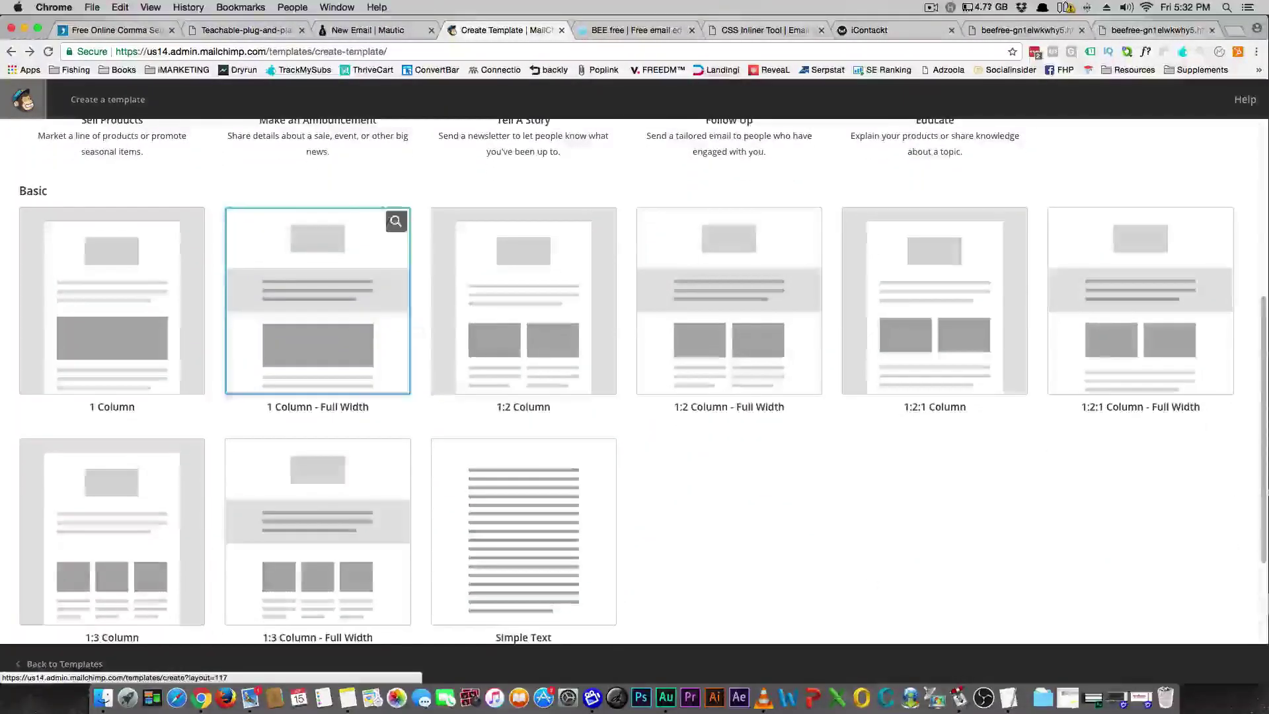
{"action": "left_click", "coordinate": [494, 328]}
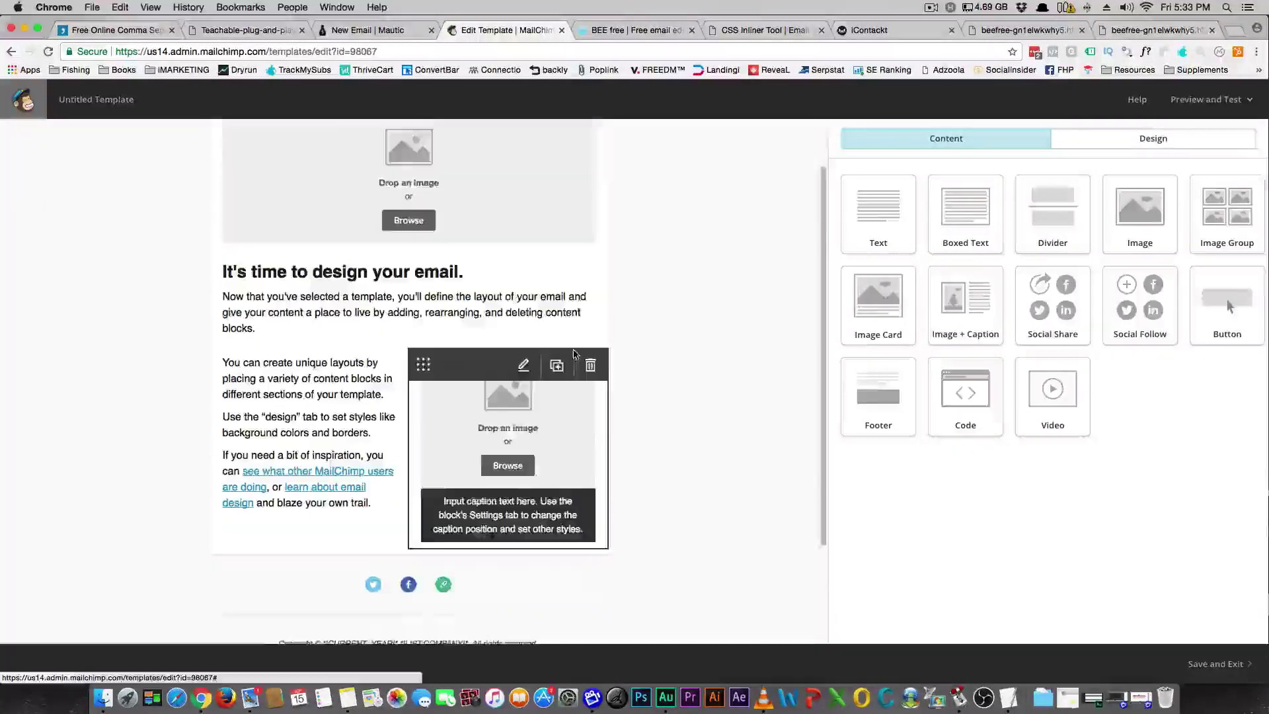
{"action": "scroll", "coordinate": [574, 354], "scroll_direction": "down", "scroll_amount": 3}
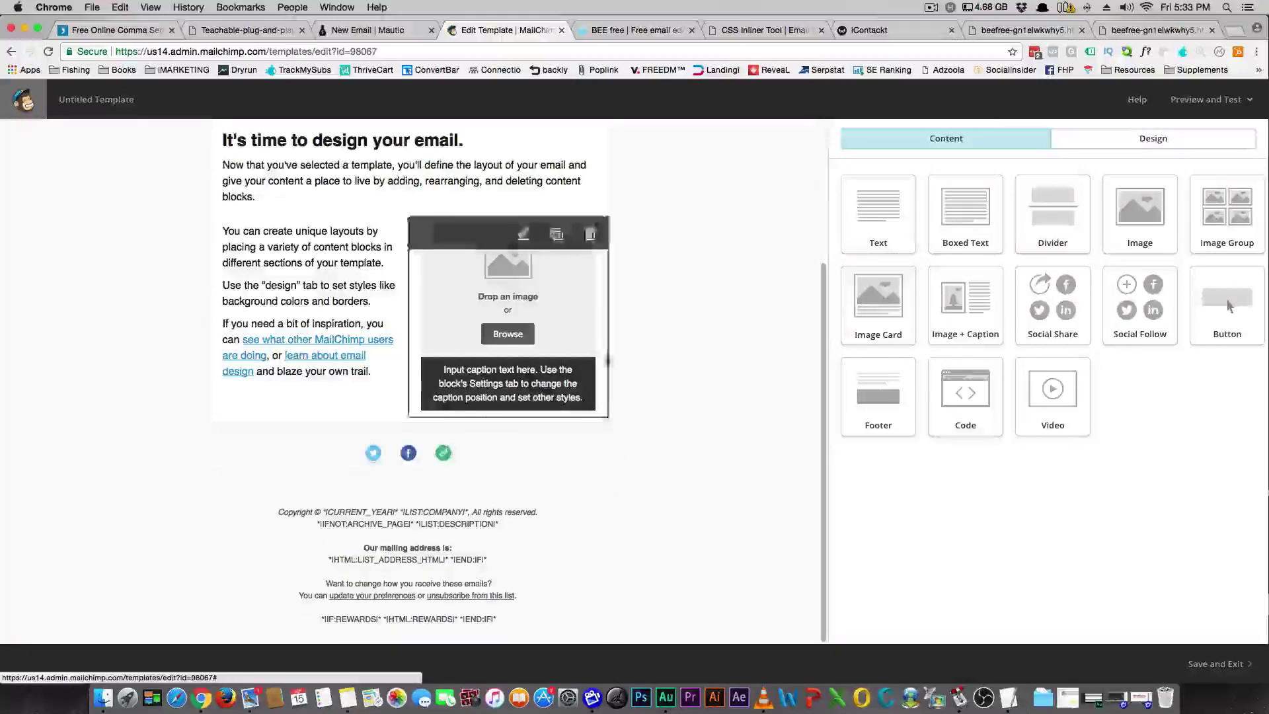
{"action": "scroll", "coordinate": [625, 357], "scroll_direction": "up", "scroll_amount": 5}
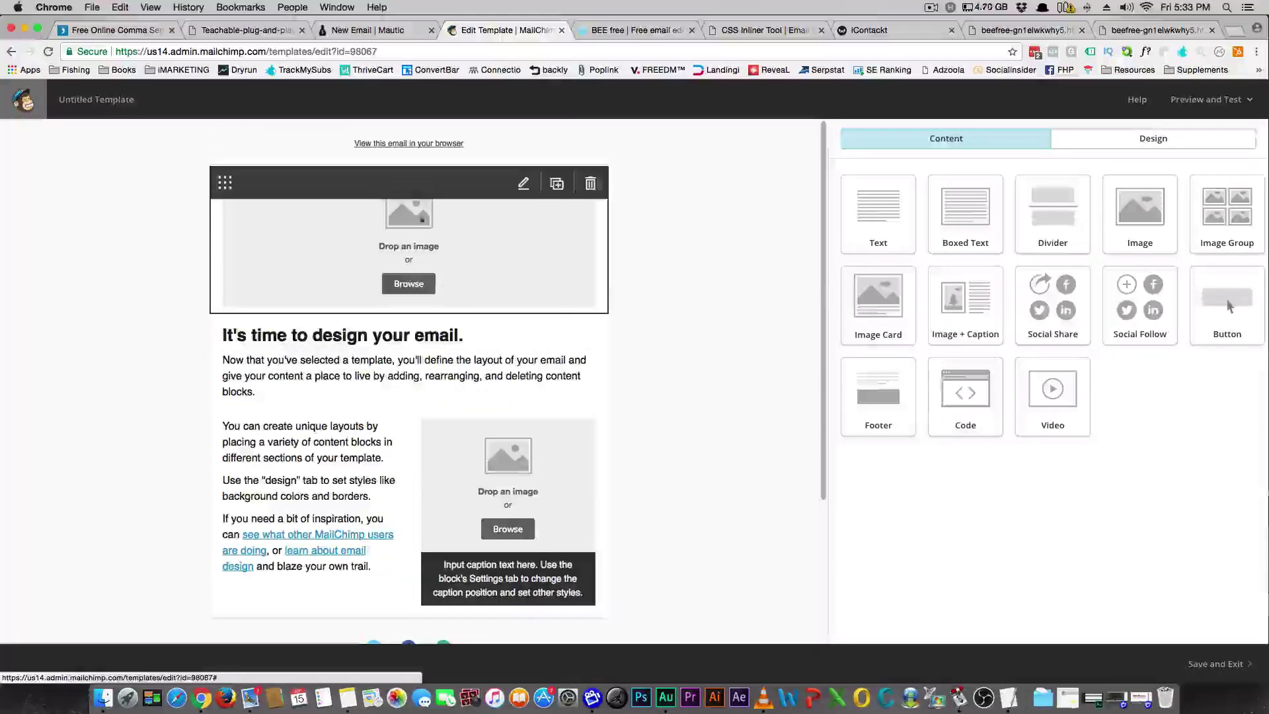
{"action": "left_click", "coordinate": [563, 30]}
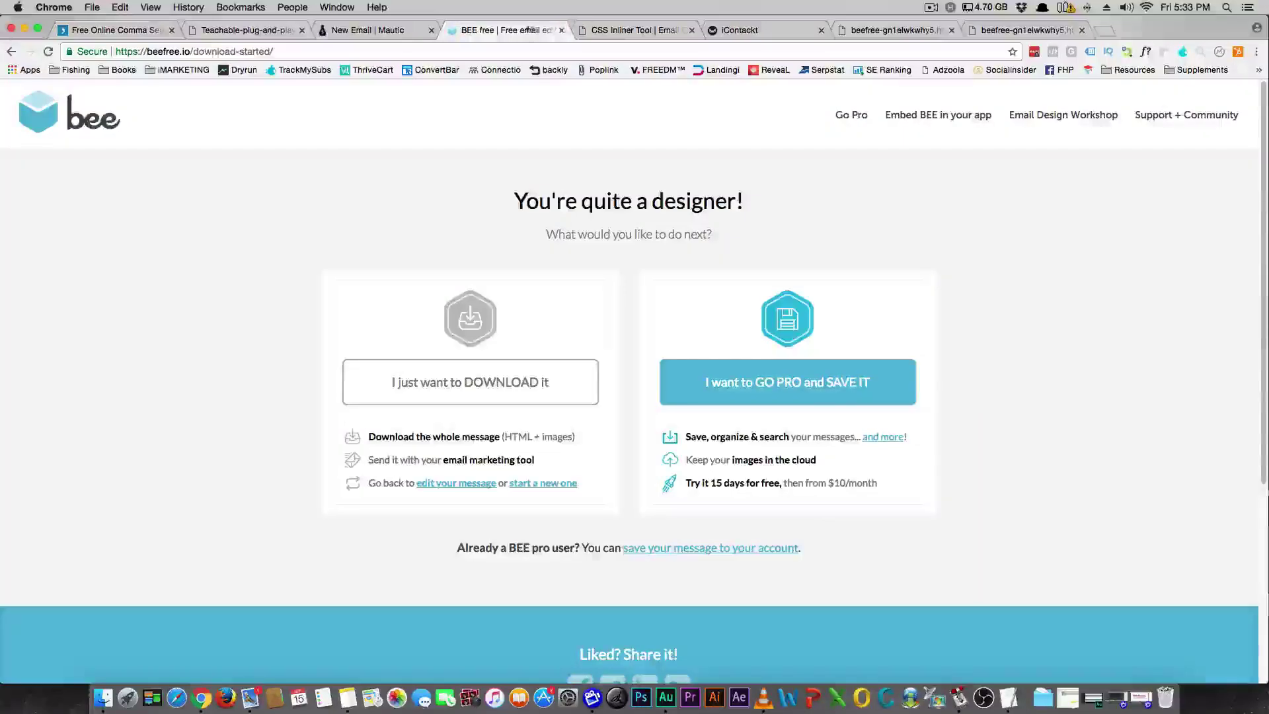
{"action": "left_click", "coordinate": [761, 29]}
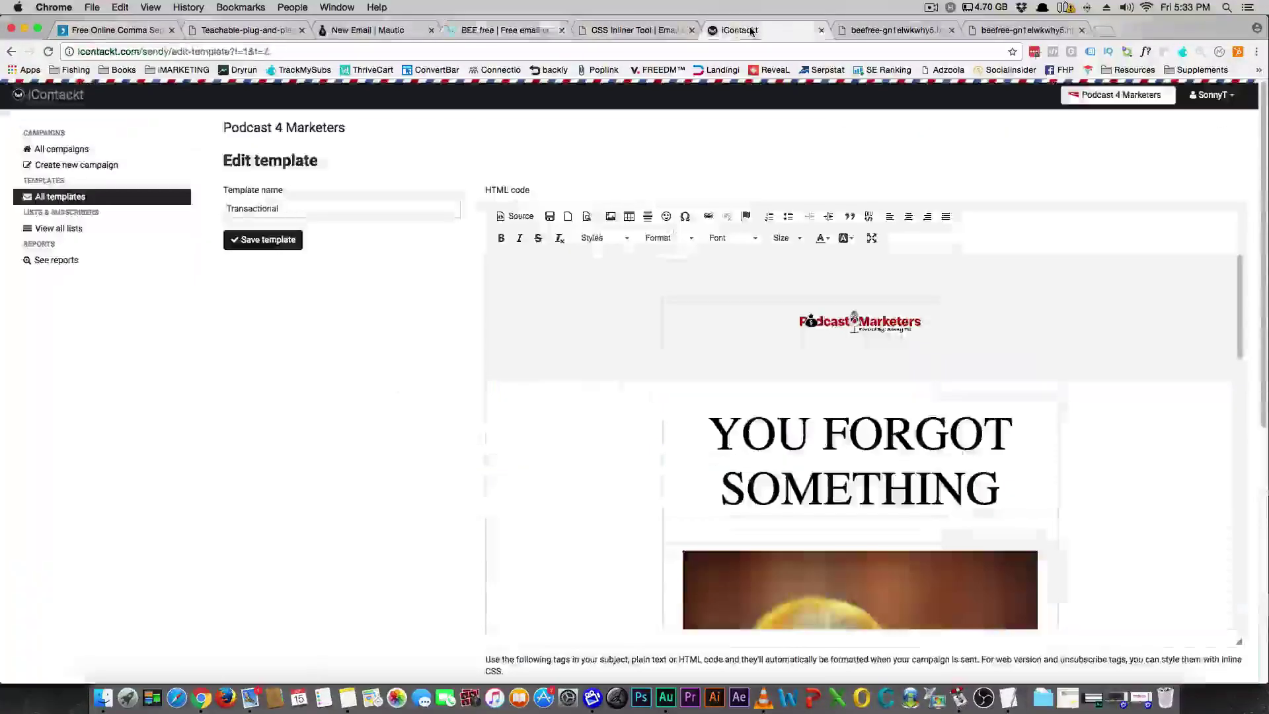
{"action": "scroll", "coordinate": [638, 390], "scroll_direction": "down", "scroll_amount": 5}
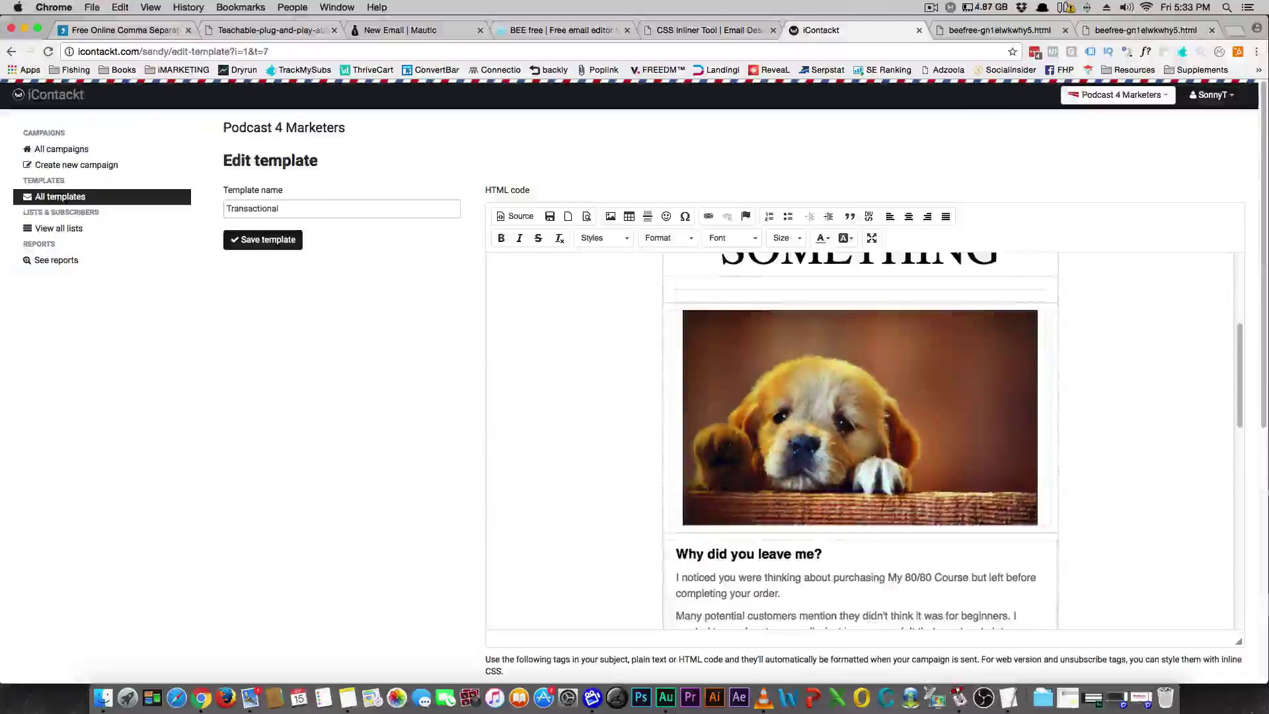
{"action": "scroll", "coordinate": [665, 435], "scroll_direction": "down", "scroll_amount": 3}
{"action": "scroll", "coordinate": [661, 410], "scroll_direction": "down", "scroll_amount": 5}
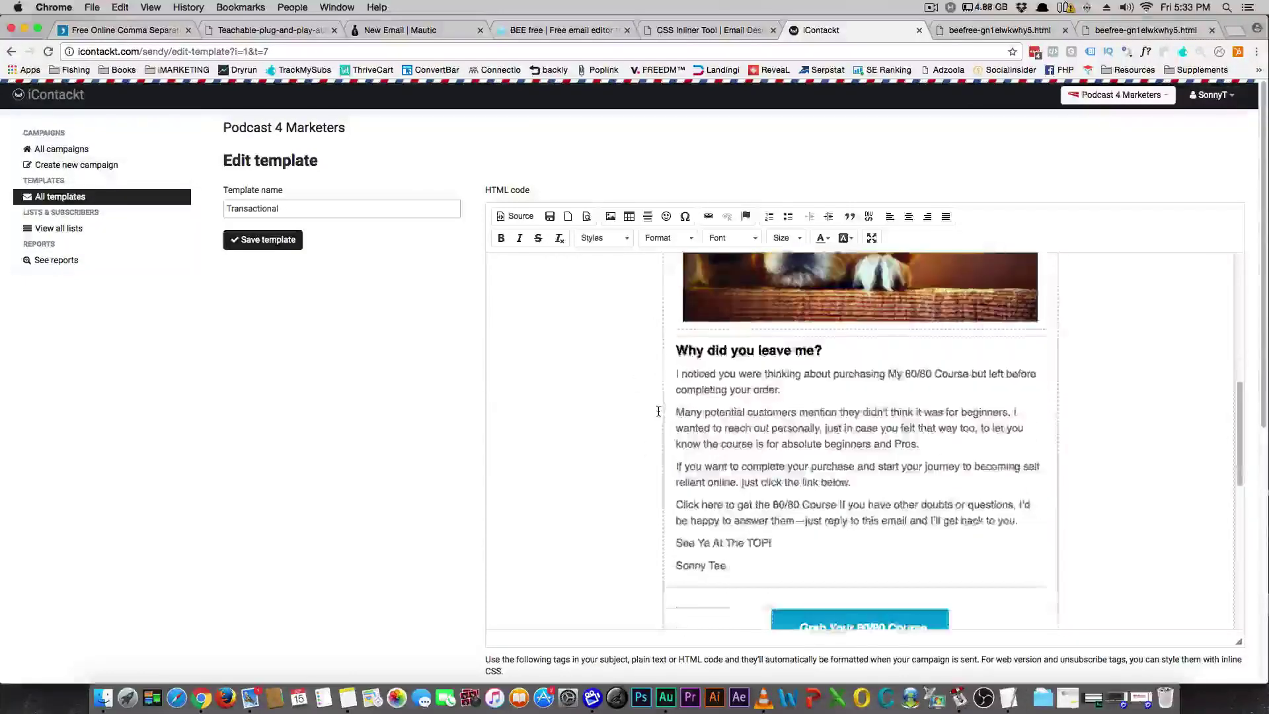
{"action": "scroll", "coordinate": [659, 403], "scroll_direction": "up", "scroll_amount": 6}
{"action": "scroll", "coordinate": [659, 403], "scroll_direction": "up", "scroll_amount": 4}
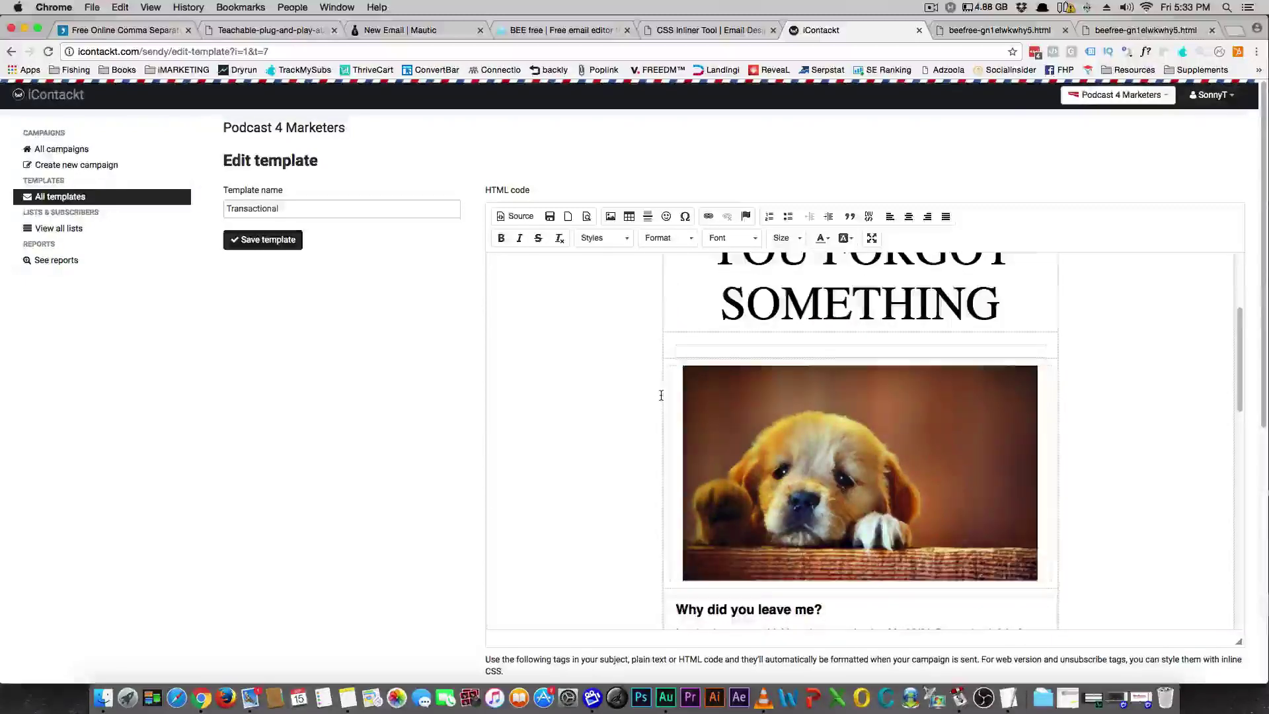
{"action": "scroll", "coordinate": [662, 394], "scroll_direction": "up", "scroll_amount": 2}
{"action": "scroll", "coordinate": [663, 395], "scroll_direction": "down", "scroll_amount": 5}
{"action": "scroll", "coordinate": [663, 394], "scroll_direction": "down", "scroll_amount": 10}
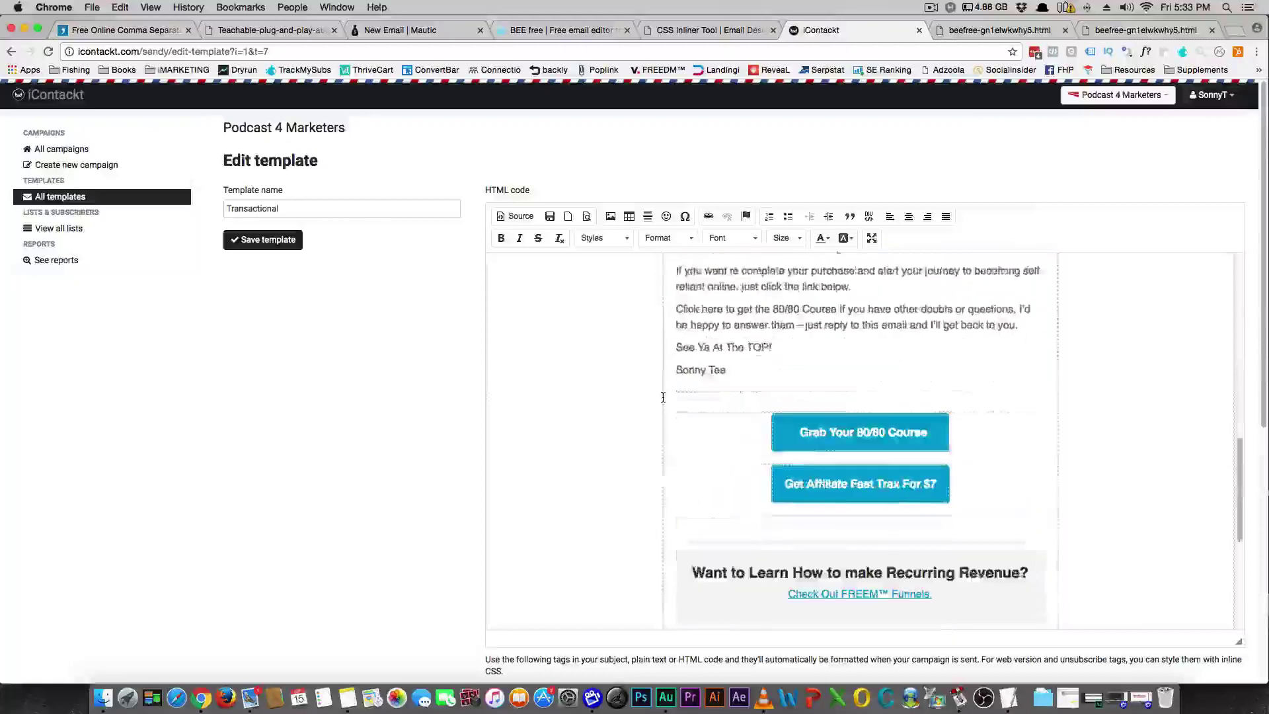
{"action": "scroll", "coordinate": [663, 397], "scroll_direction": "down", "scroll_amount": 7}
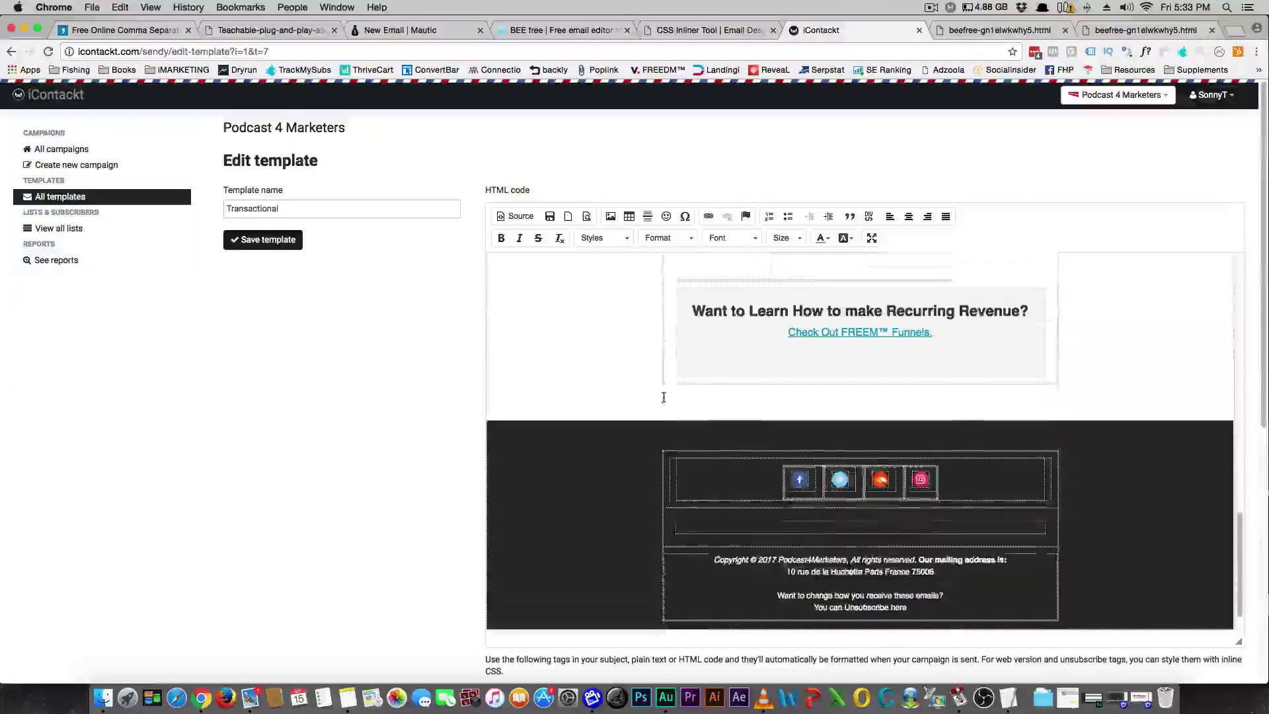
{"action": "scroll", "coordinate": [663, 397], "scroll_direction": "down", "scroll_amount": 1}
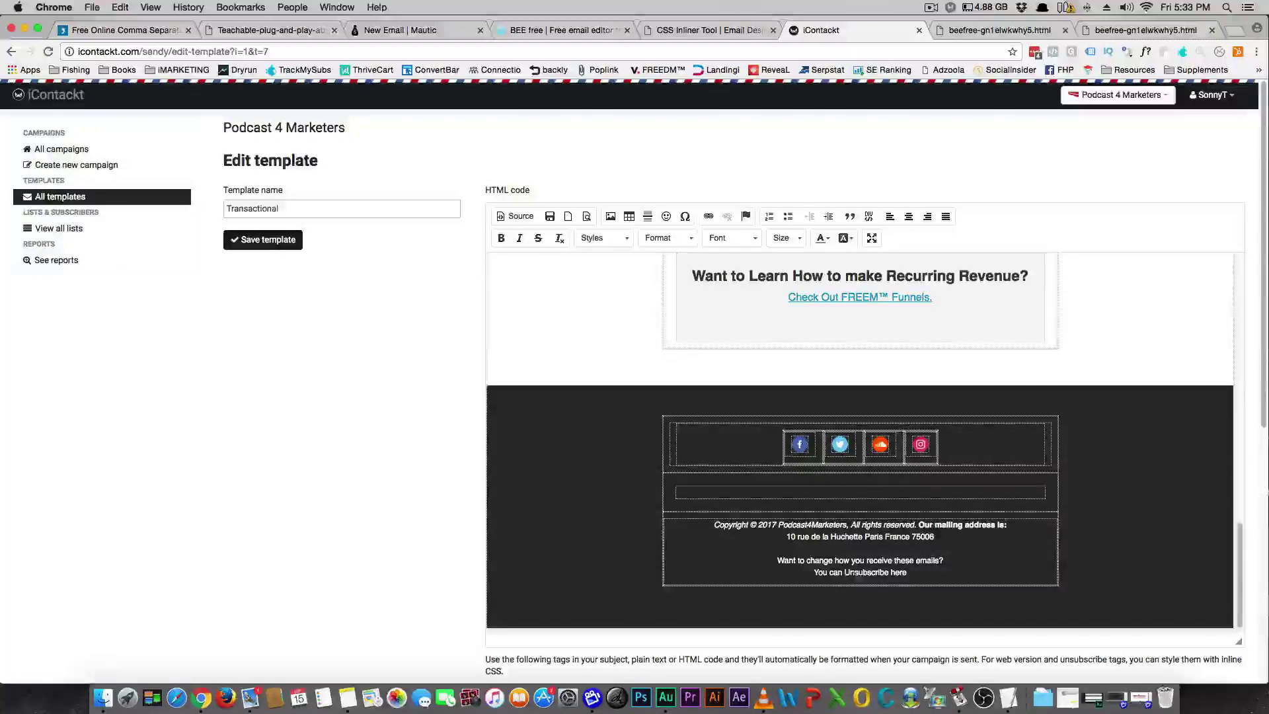
{"action": "scroll", "coordinate": [800, 448], "scroll_direction": "up", "scroll_amount": 1}
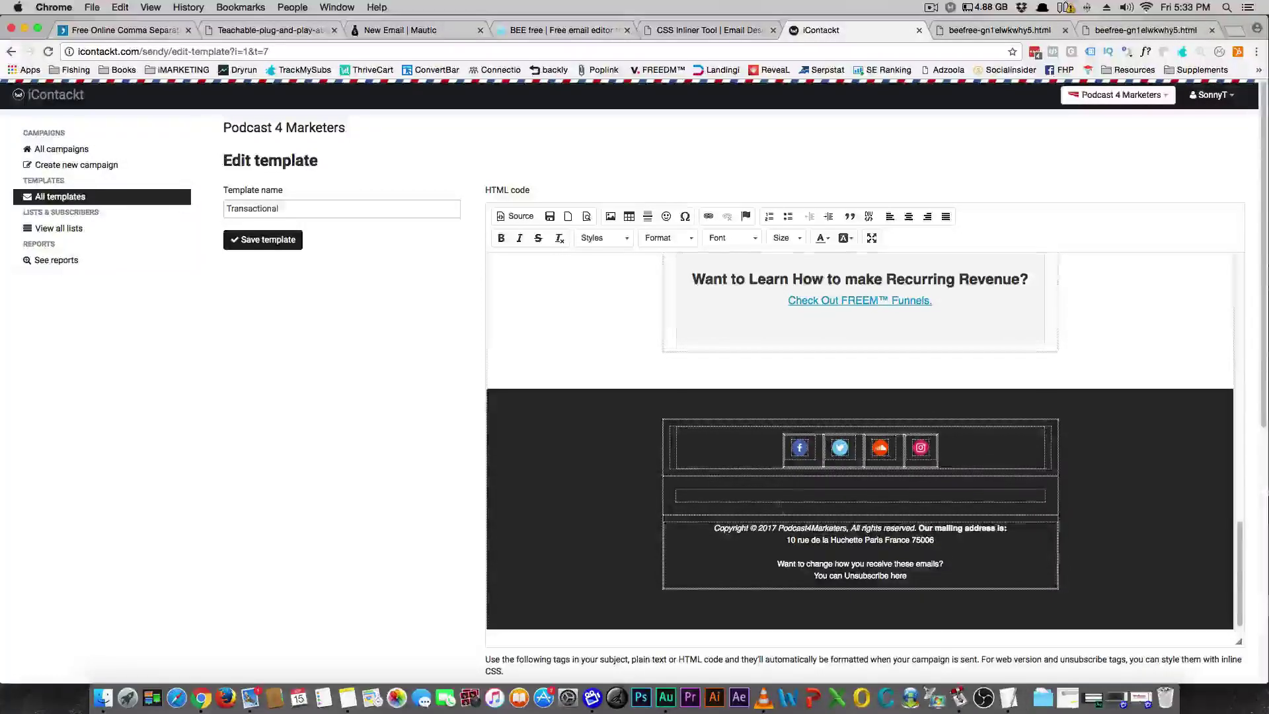
{"action": "scroll", "coordinate": [800, 448], "scroll_direction": "up", "scroll_amount": 15}
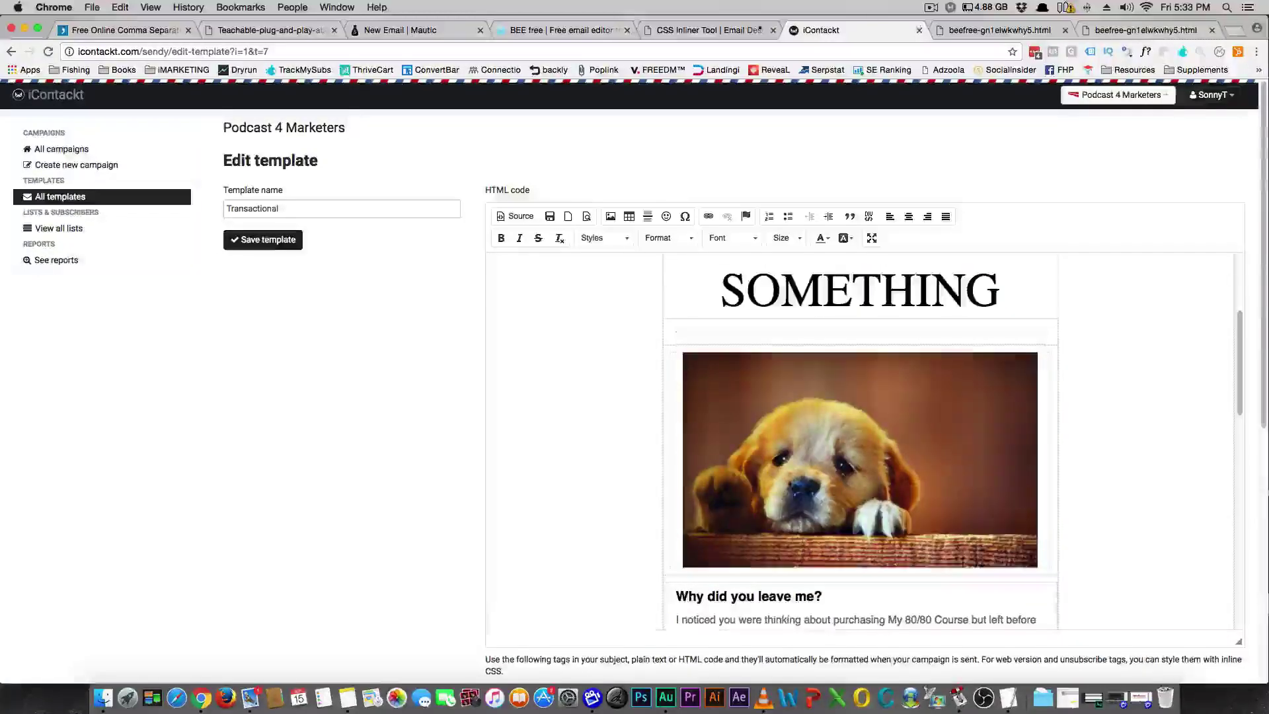
Look over the CSS Inliner Tool page and its HTML paste box.
{"action": "left_click", "coordinate": [711, 30]}
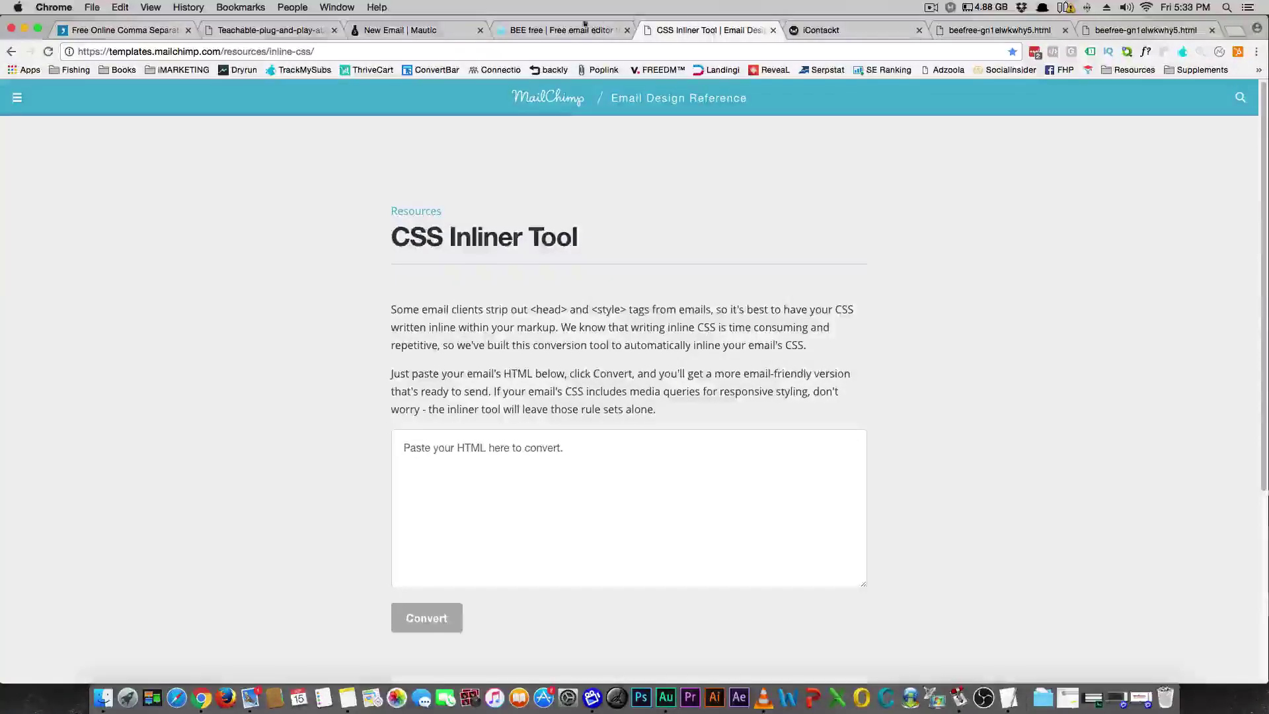
{"action": "left_click", "coordinate": [559, 33]}
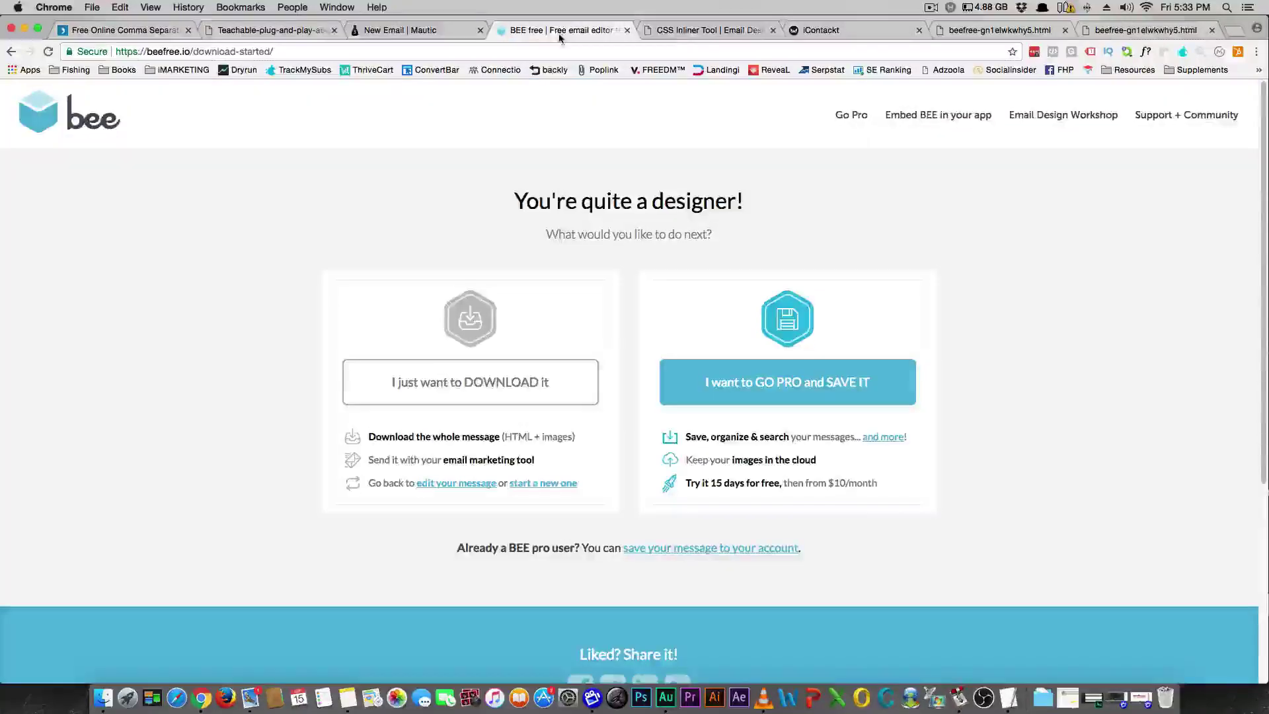
{"action": "left_click", "coordinate": [696, 33]}
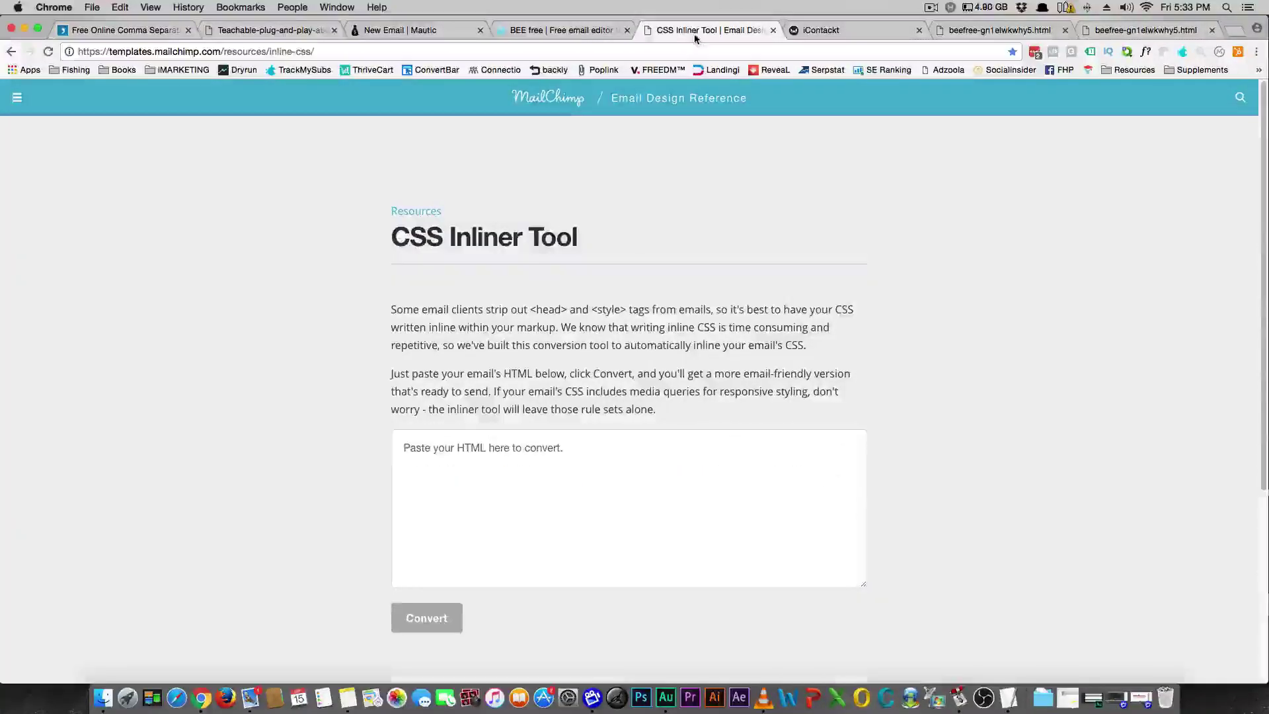
{"action": "left_click", "coordinate": [512, 453]}
{"action": "left_click", "coordinate": [607, 241]}
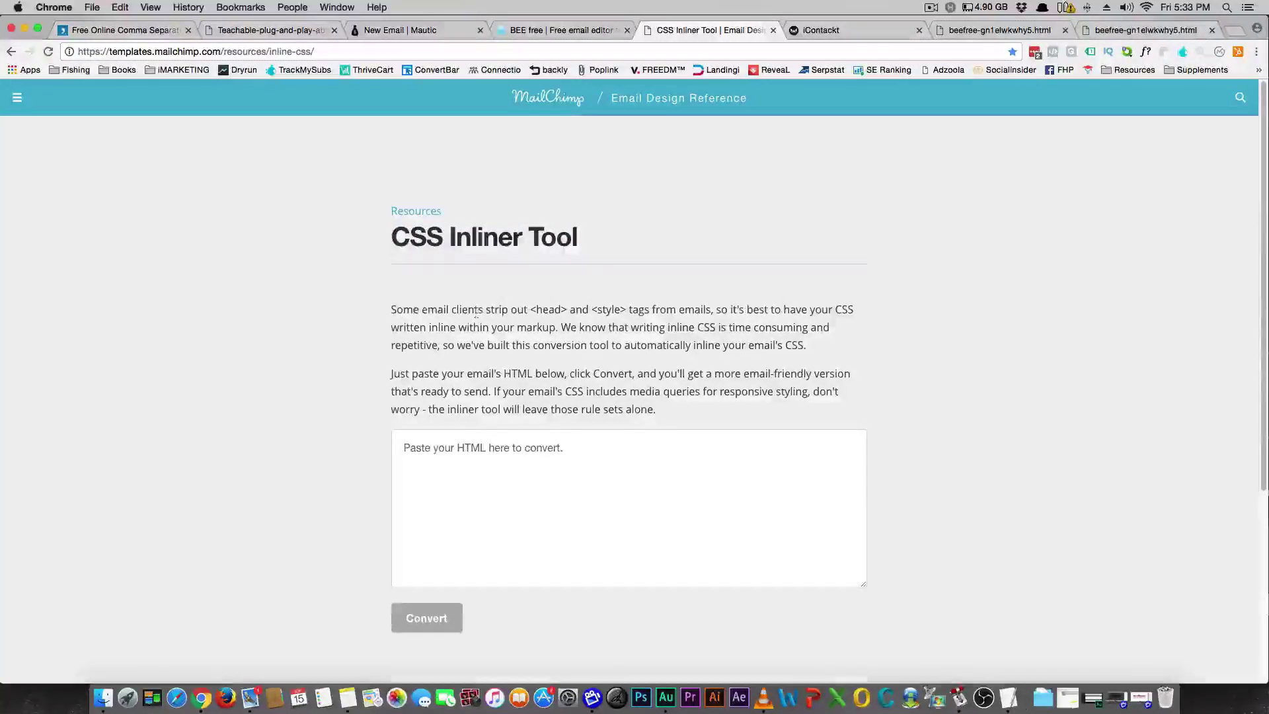
{"action": "left_click_drag", "start_coordinate": [412, 309], "coordinate": [506, 309]}
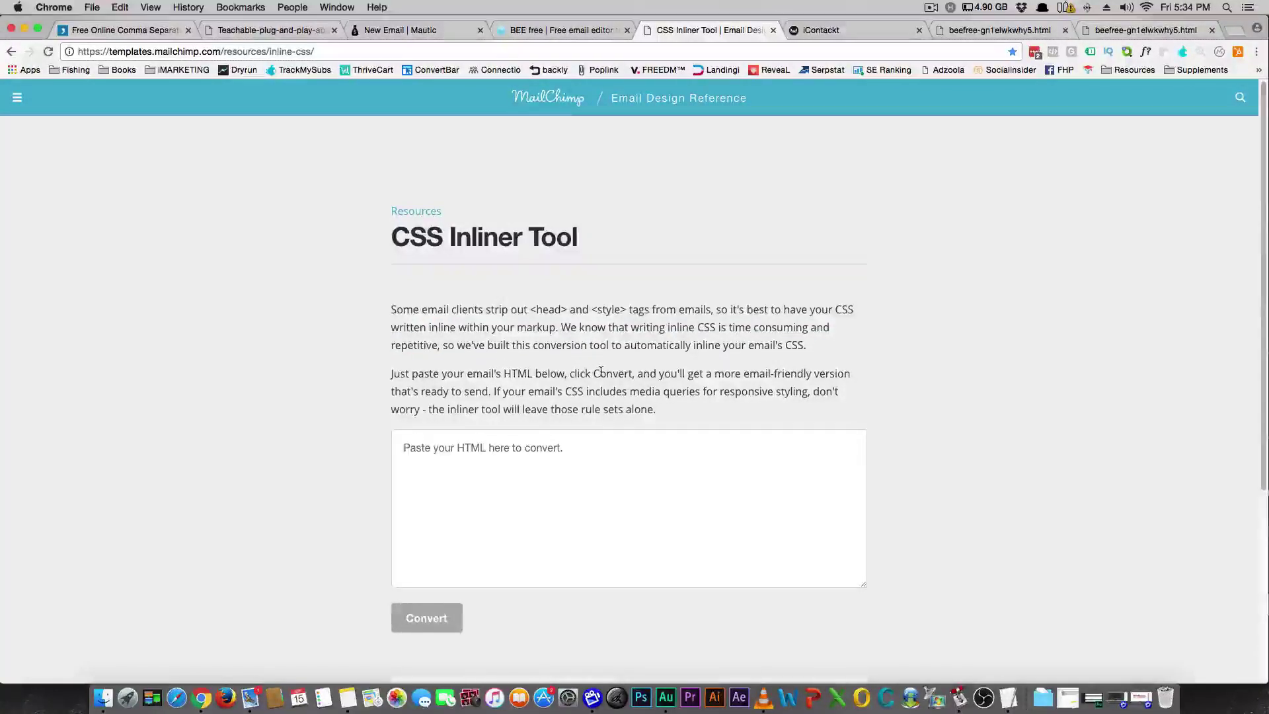
{"action": "scroll", "coordinate": [601, 371], "scroll_direction": "down", "scroll_amount": 4}
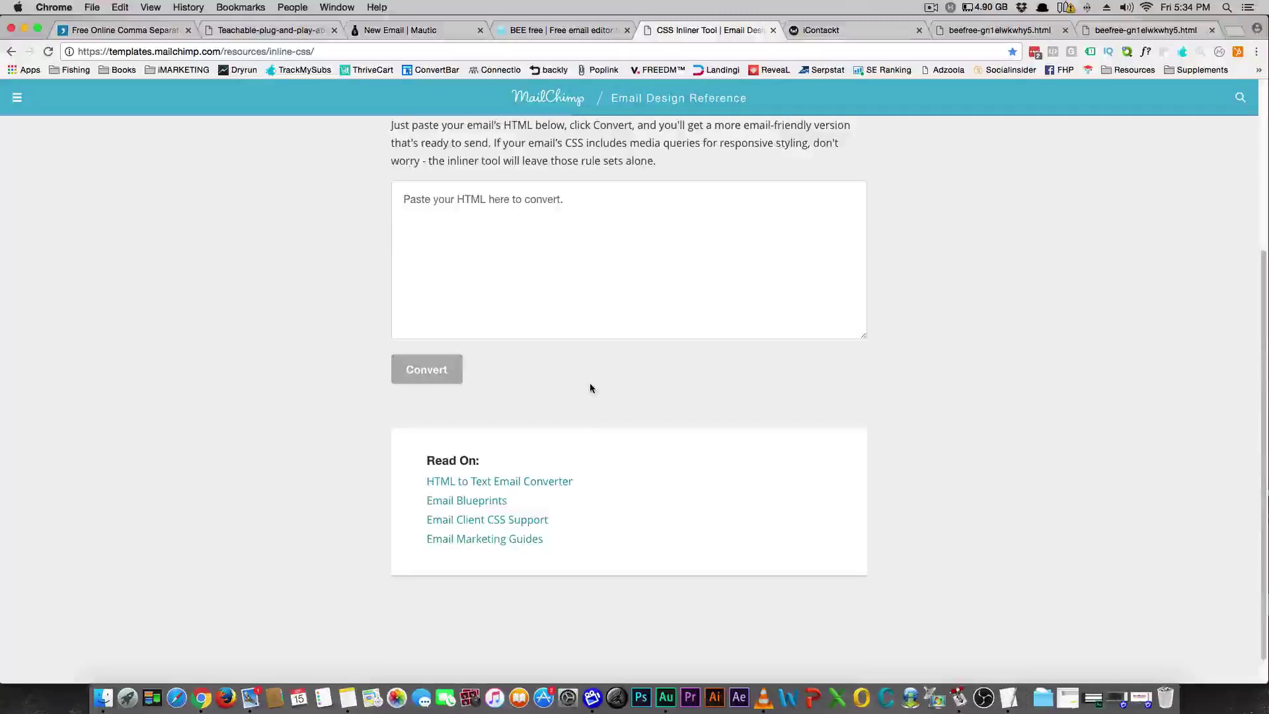
{"action": "scroll", "coordinate": [590, 382], "scroll_direction": "up", "scroll_amount": 3}
Return to the Mautic new email's HTML code builder.
{"action": "left_click", "coordinate": [494, 442]}
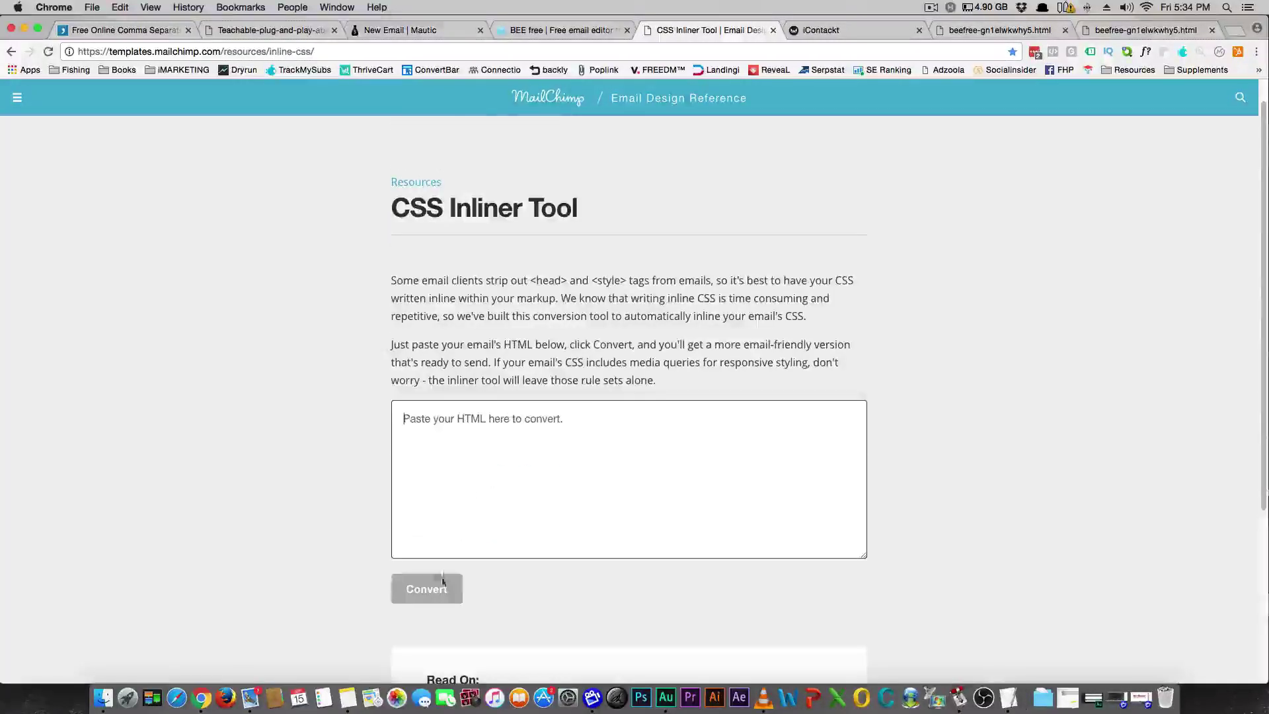
{"action": "scroll", "coordinate": [443, 580], "scroll_direction": "down", "scroll_amount": 4}
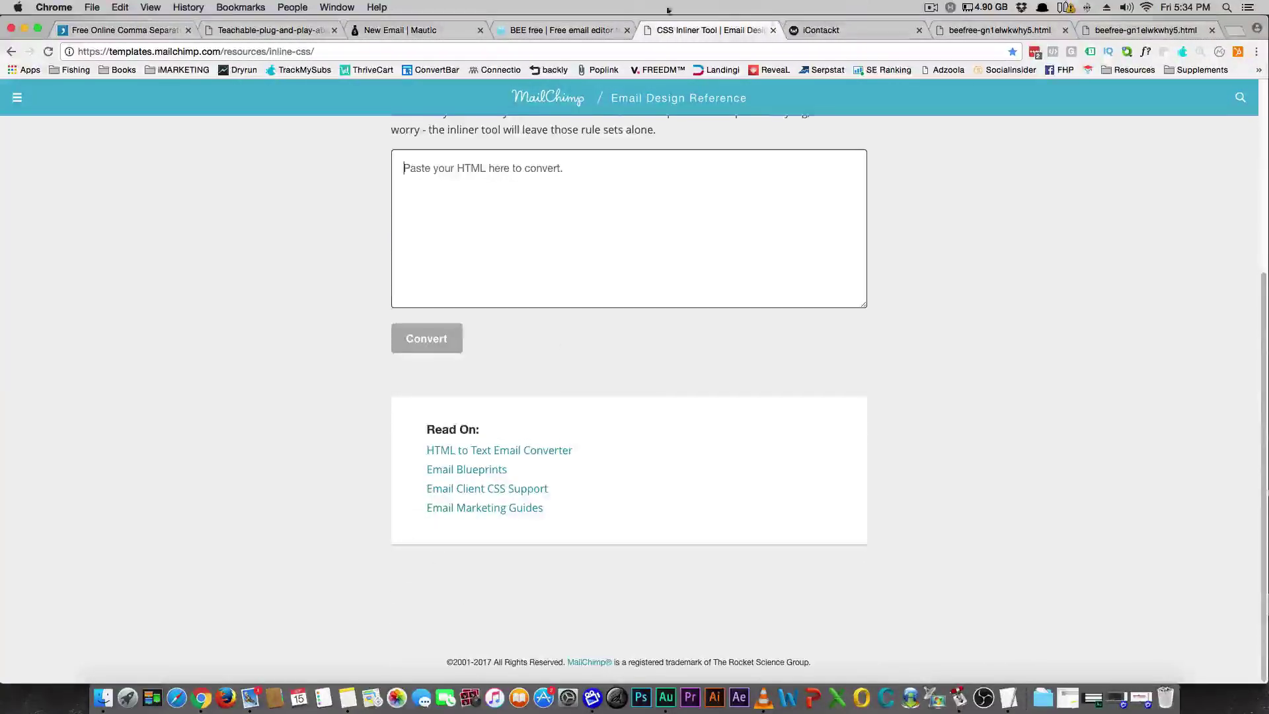
{"action": "left_click", "coordinate": [390, 29]}
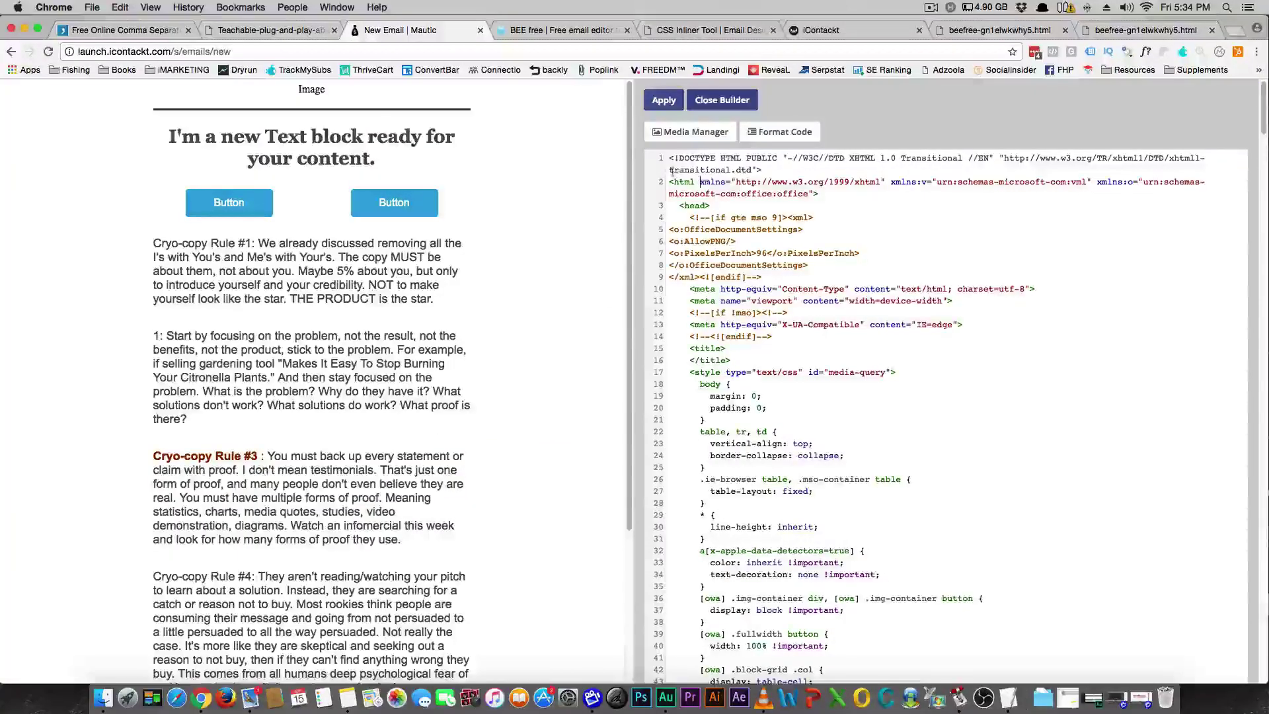
Switch iContact's Transactional template to Source view and copy all 973 lines of HTML.
{"action": "left_click", "coordinate": [859, 29]}
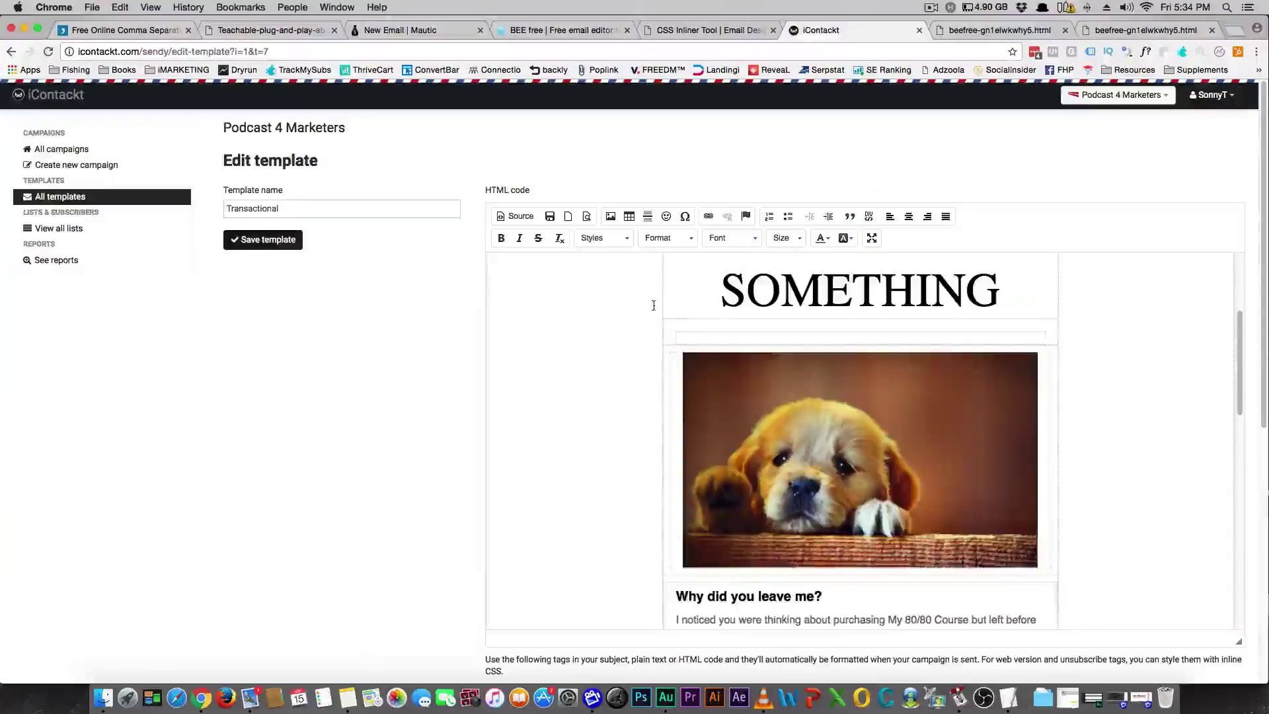
{"action": "scroll", "coordinate": [652, 306], "scroll_direction": "up", "scroll_amount": 6}
{"action": "left_click", "coordinate": [519, 217]}
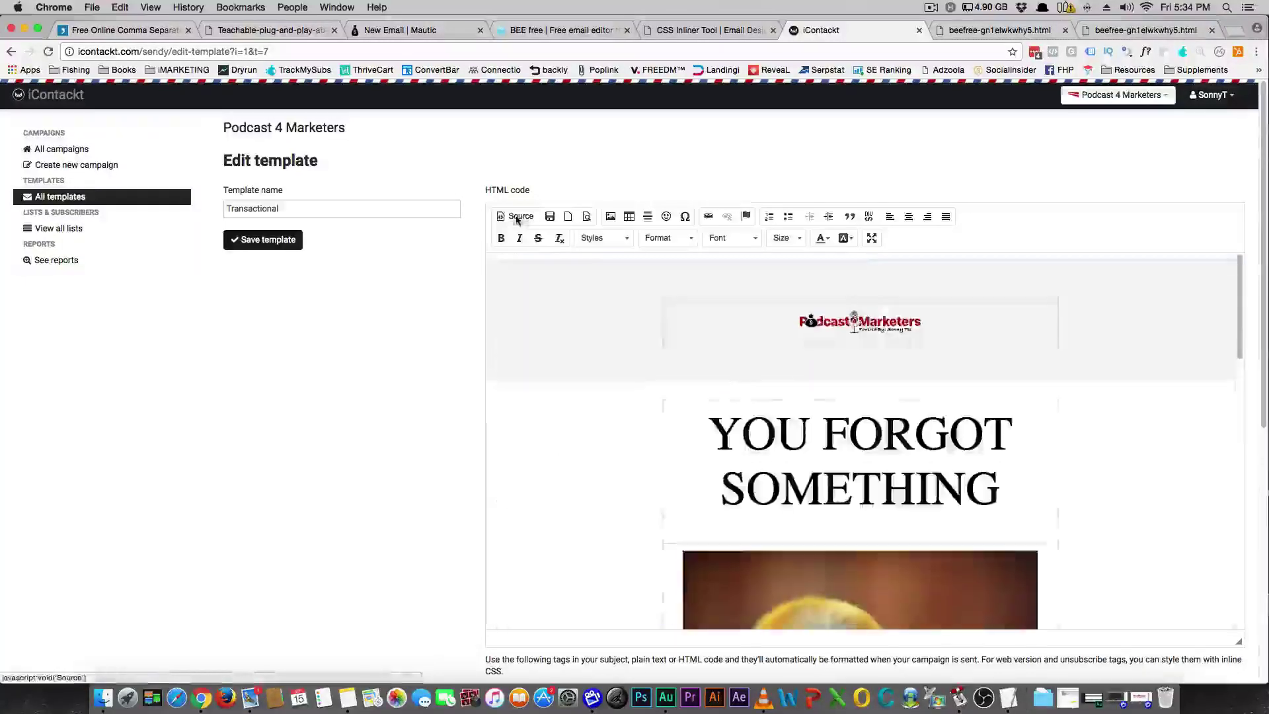
{"action": "left_click", "coordinate": [518, 216]}
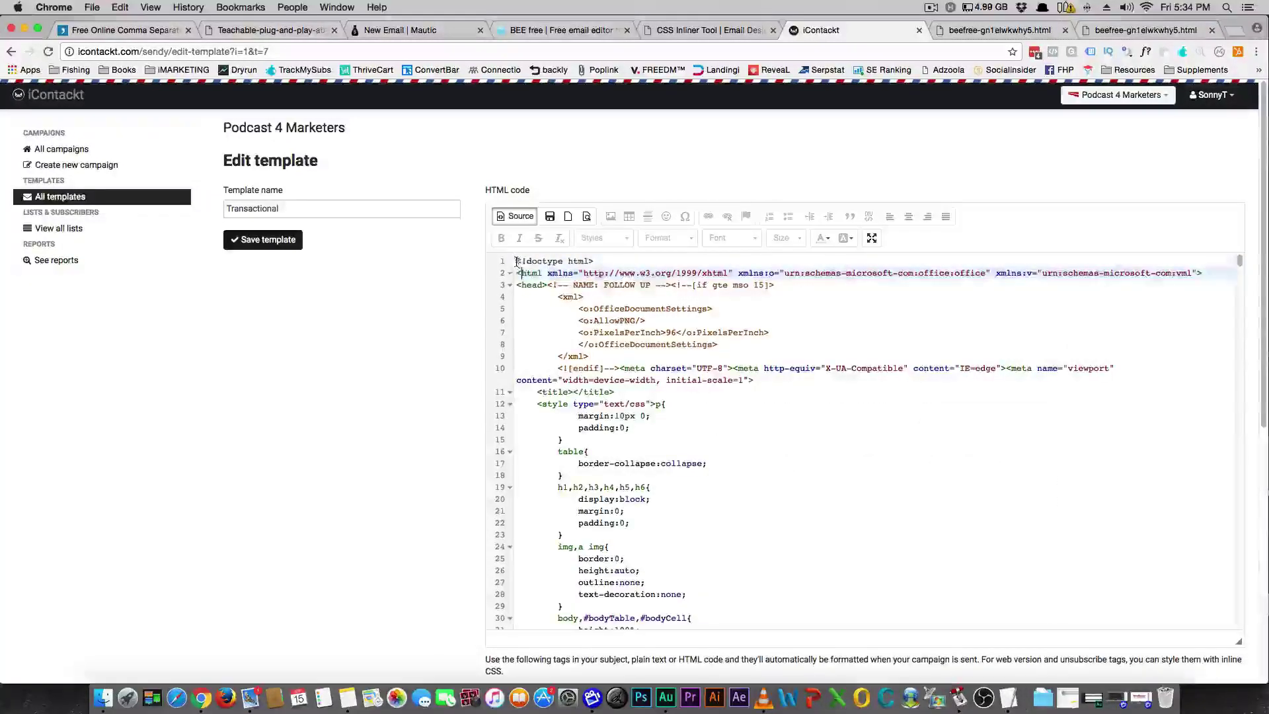
{"action": "left_click_drag", "start_coordinate": [522, 271], "coordinate": [810, 710]}
{"action": "right_click", "coordinate": [724, 374]}
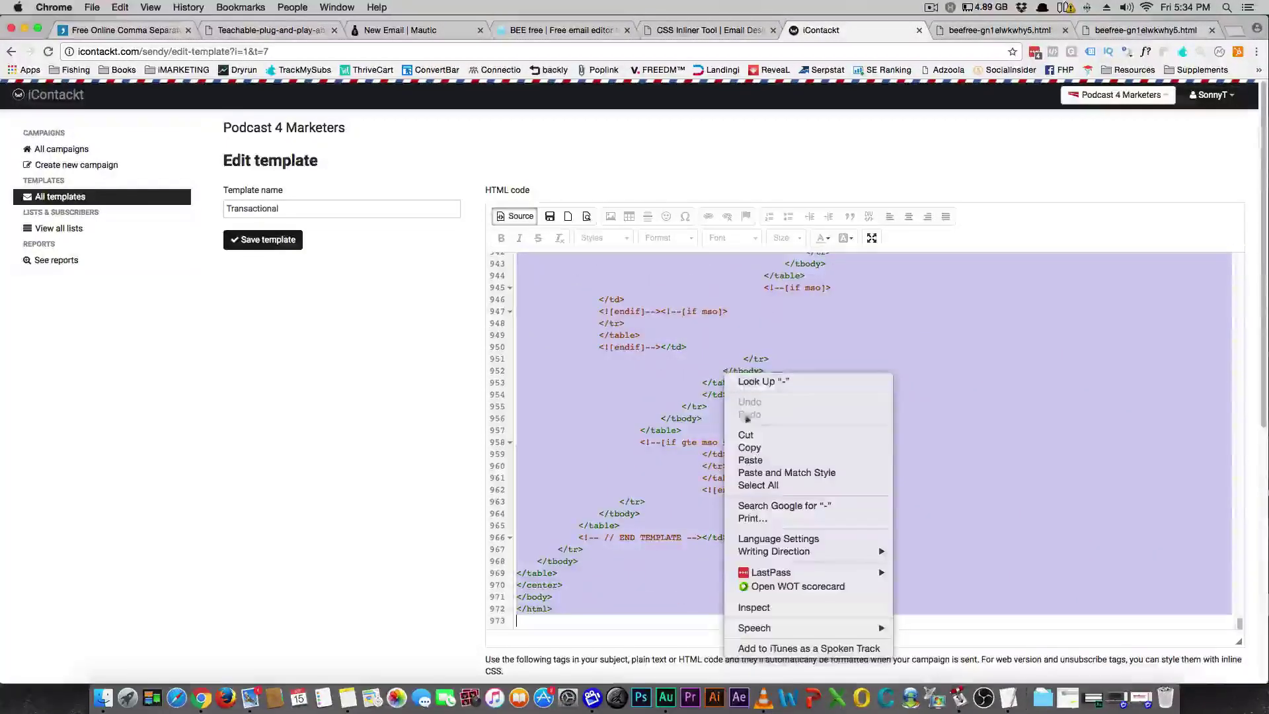
{"action": "left_click", "coordinate": [740, 445]}
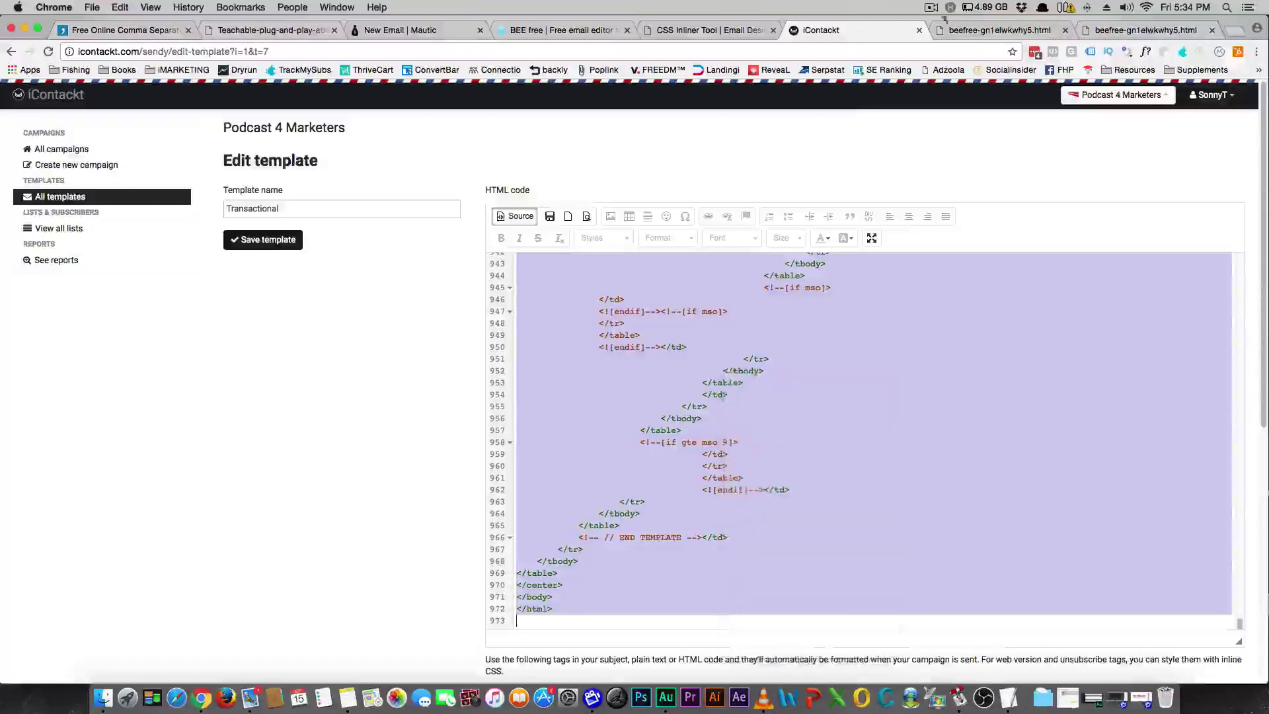
Replace all code in Mautic's editor with the copied puppy template HTML and check the preview.
{"action": "left_click", "coordinate": [681, 29]}
{"action": "left_click", "coordinate": [529, 31]}
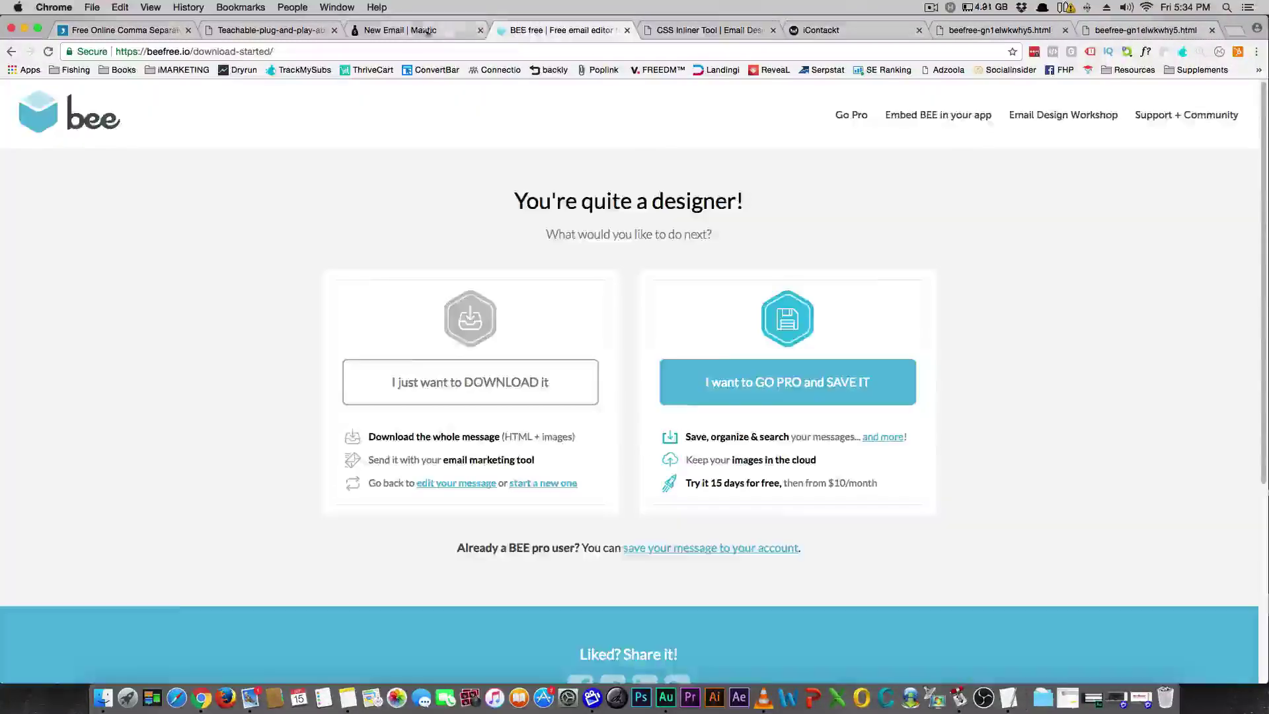
{"action": "left_click", "coordinate": [396, 30]}
{"action": "left_click_drag", "start_coordinate": [668, 159], "coordinate": [935, 712]}
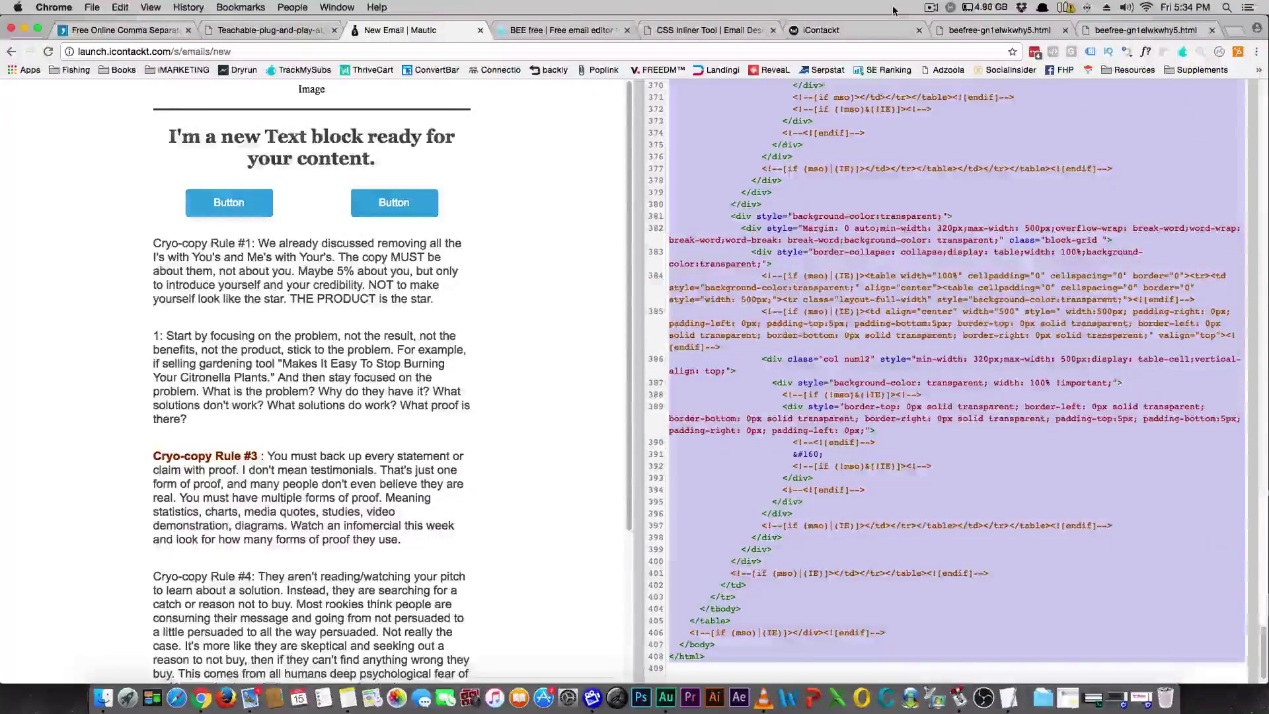
{"action": "key", "text": "super+v"}
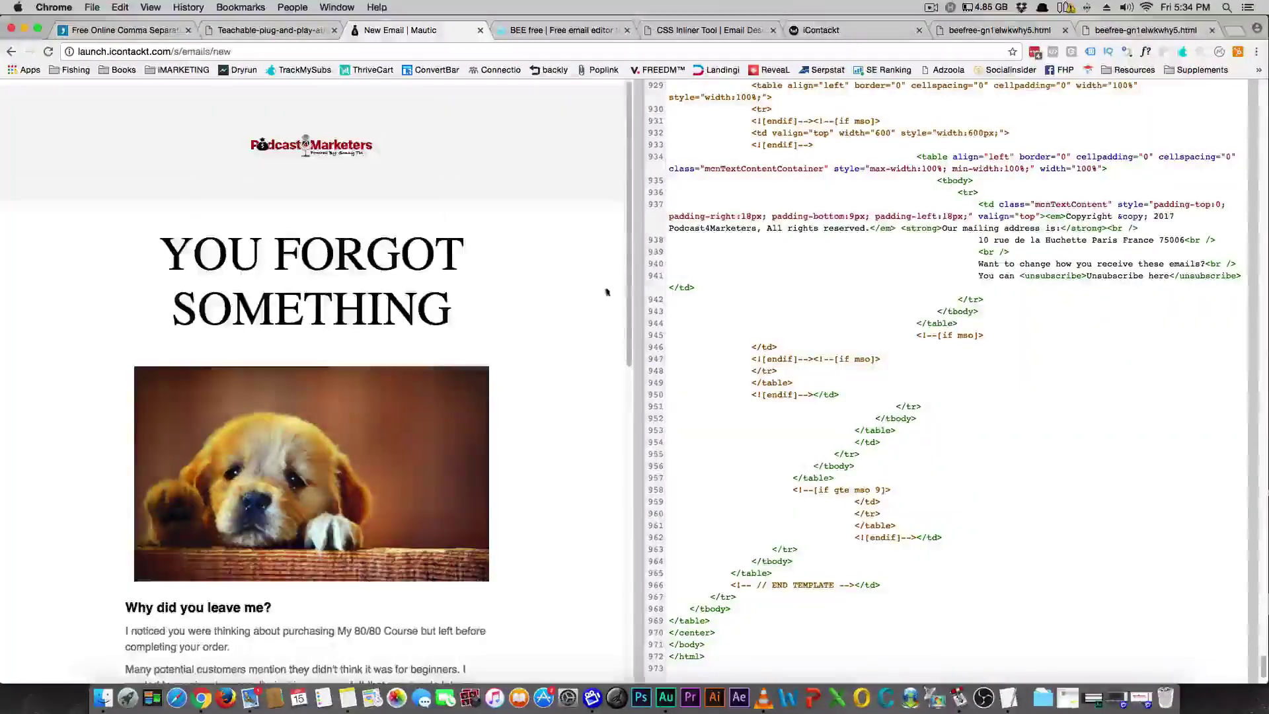
{"action": "scroll", "coordinate": [549, 270], "scroll_direction": "down", "scroll_amount": 15}
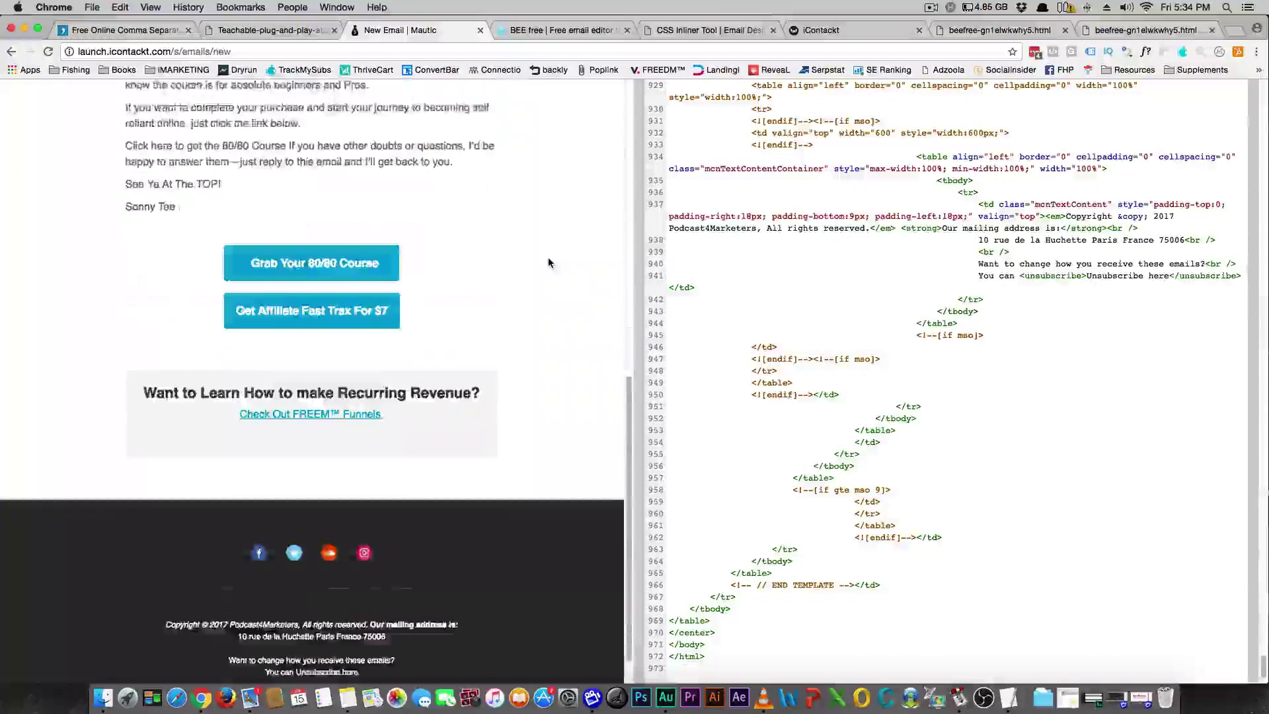
{"action": "scroll", "coordinate": [550, 258], "scroll_direction": "up", "scroll_amount": 2}
{"action": "scroll", "coordinate": [522, 397], "scroll_direction": "down", "scroll_amount": 2}
{"action": "scroll", "coordinate": [410, 476], "scroll_direction": "up", "scroll_amount": 15}
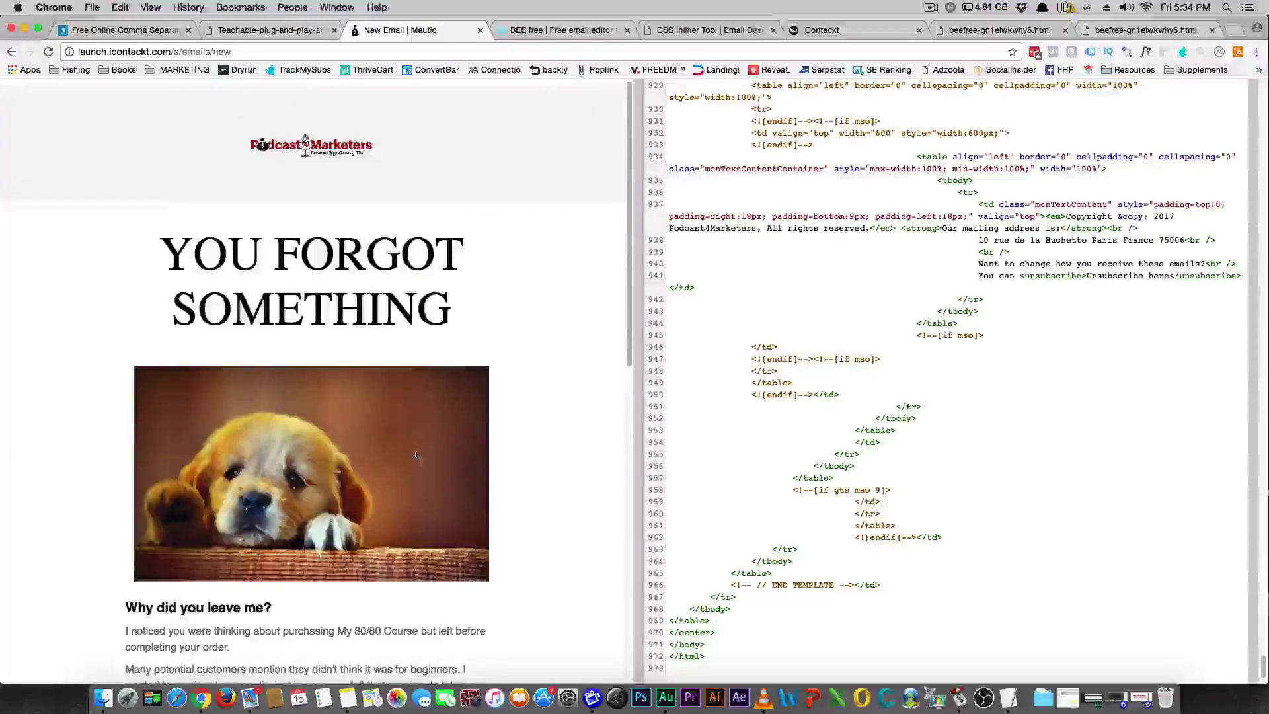
{"action": "left_click", "coordinate": [573, 32]}
Close the BEE free tab and navigate from the CSS Inliner page to the Email Design Reference home.
{"action": "left_click", "coordinate": [626, 30]}
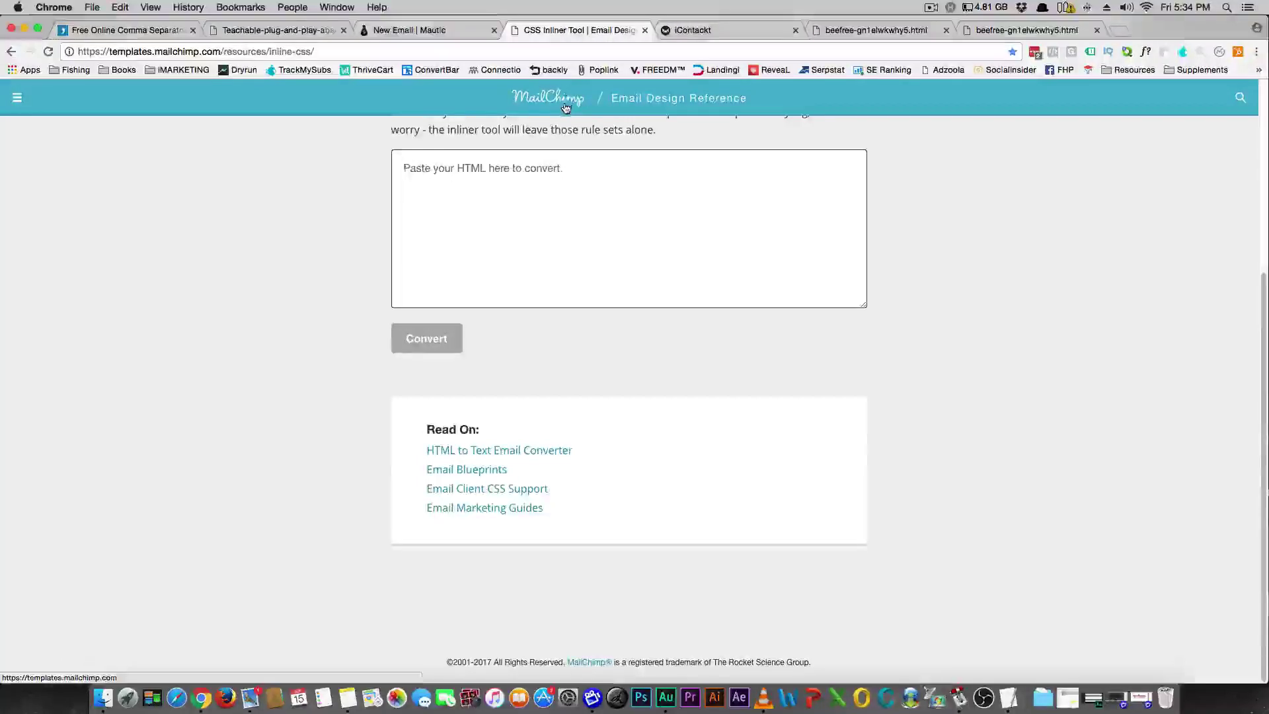
{"action": "left_click", "coordinate": [517, 173]}
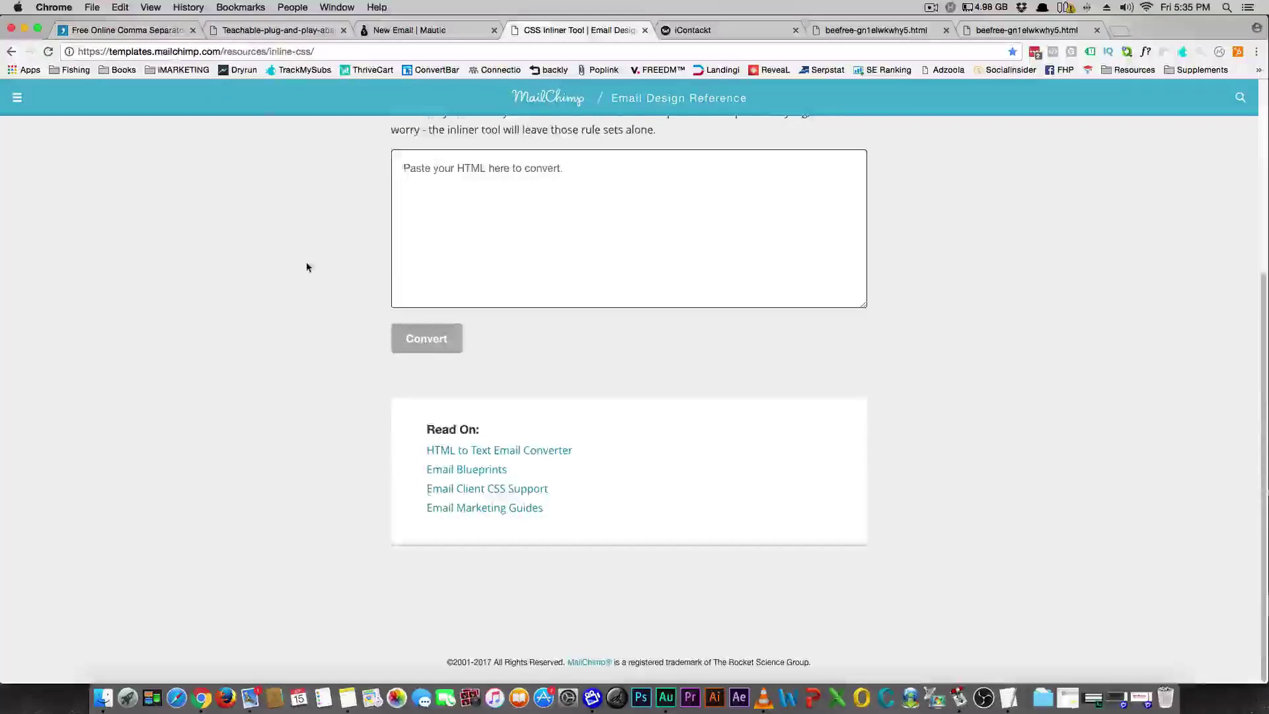
{"action": "scroll", "coordinate": [297, 248], "scroll_direction": "up", "scroll_amount": 5}
{"action": "left_click_drag", "start_coordinate": [388, 235], "coordinate": [598, 235]}
{"action": "left_click", "coordinate": [591, 235]}
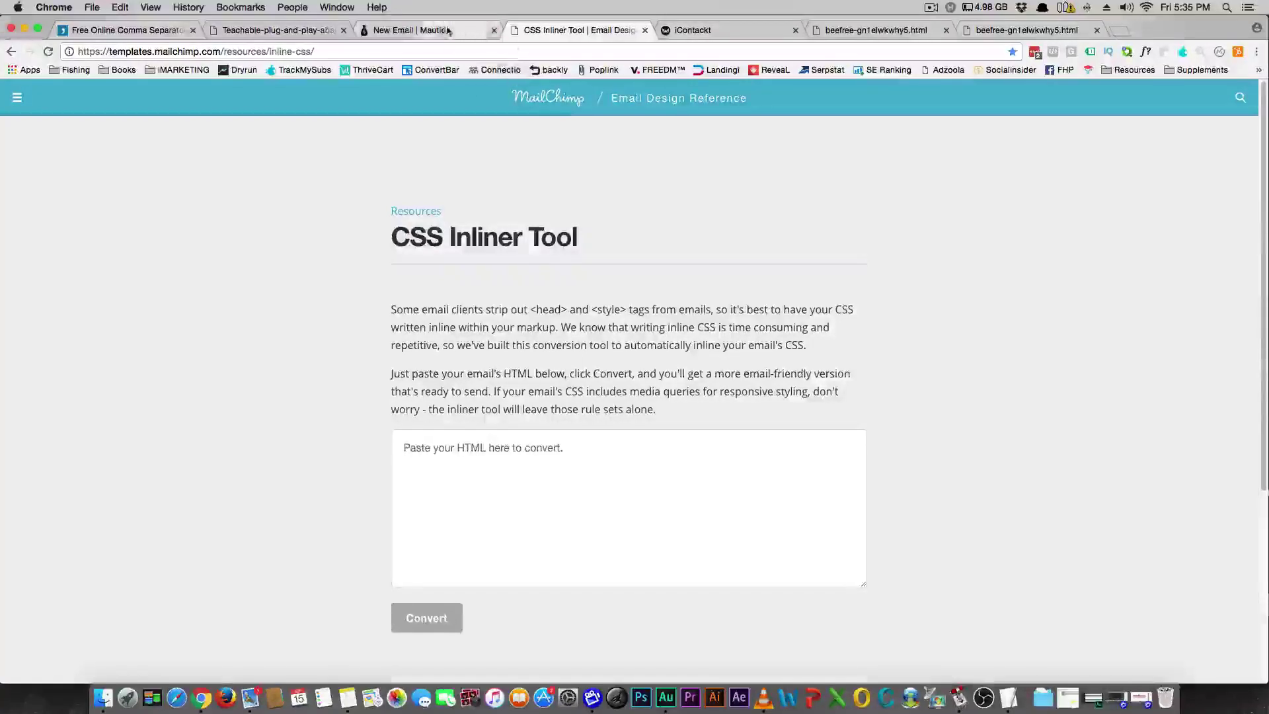
{"action": "left_click", "coordinate": [17, 97]}
{"action": "left_click", "coordinate": [28, 139]}
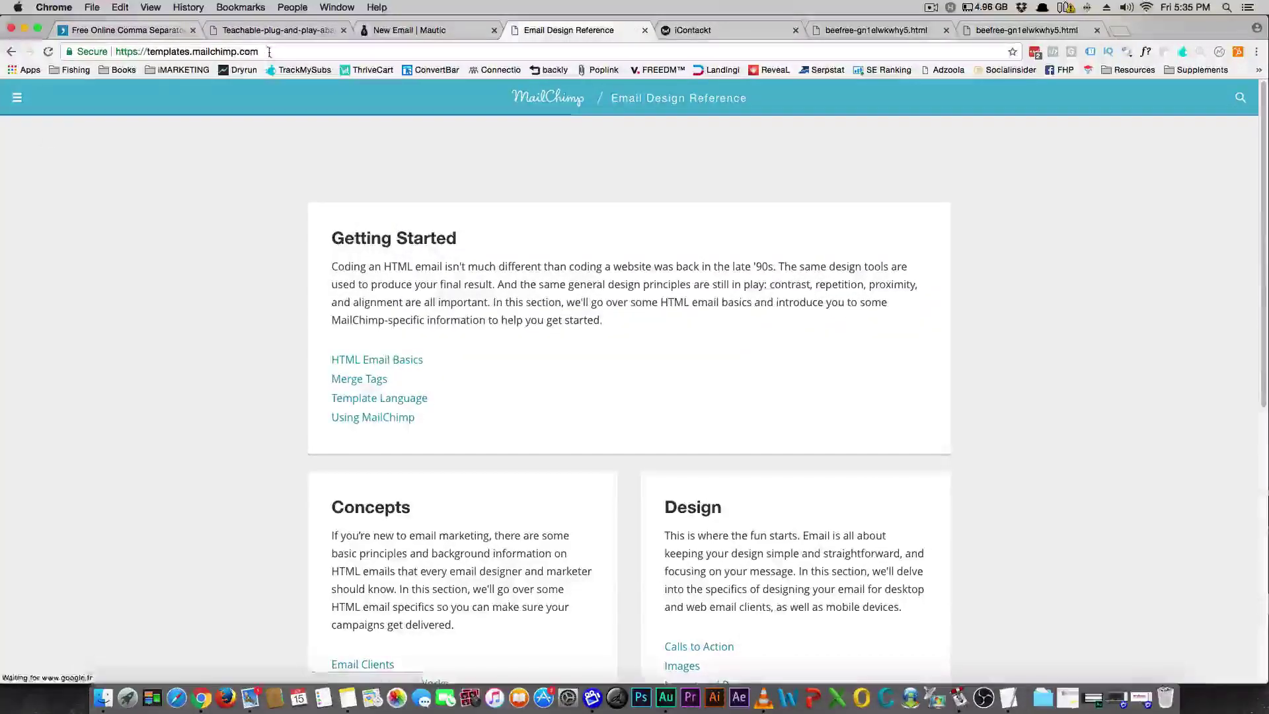
Go to MailChimp's Templates page via the address bar and account dashboard.
{"action": "left_click", "coordinate": [244, 53]}
{"action": "type", "text": "mail"}
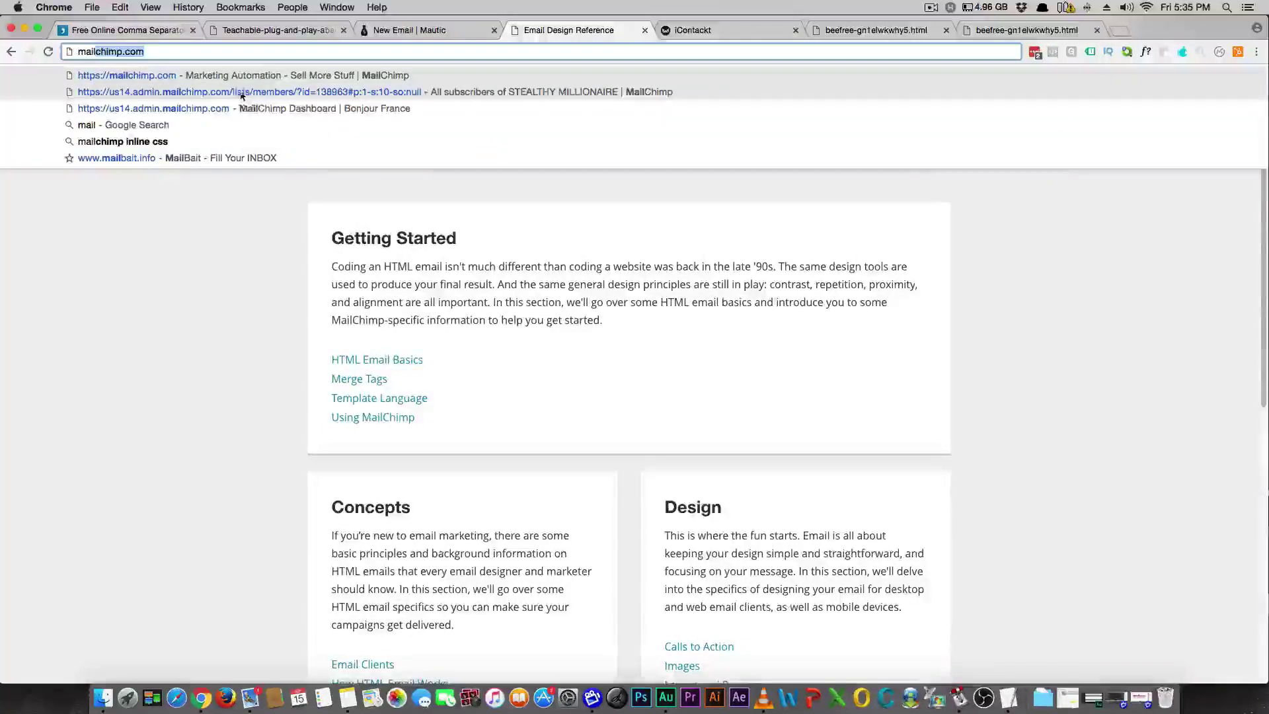
{"action": "left_click", "coordinate": [221, 107]}
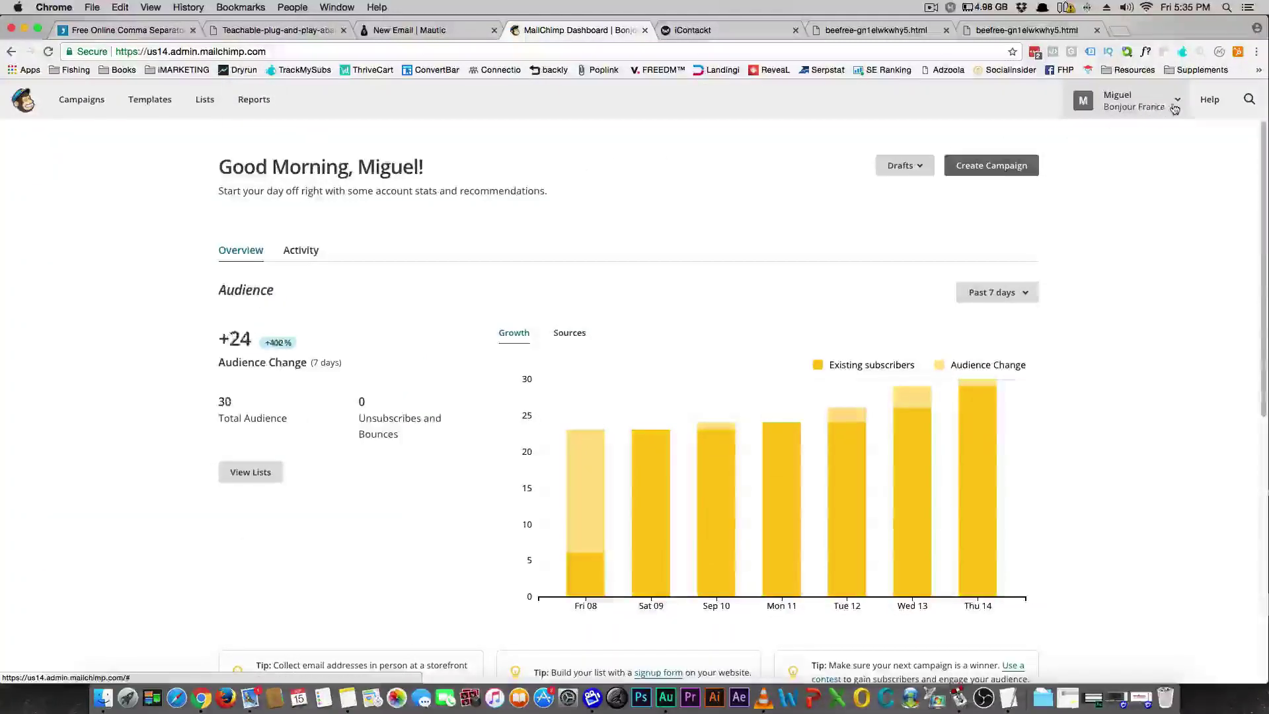
{"action": "left_click", "coordinate": [141, 106]}
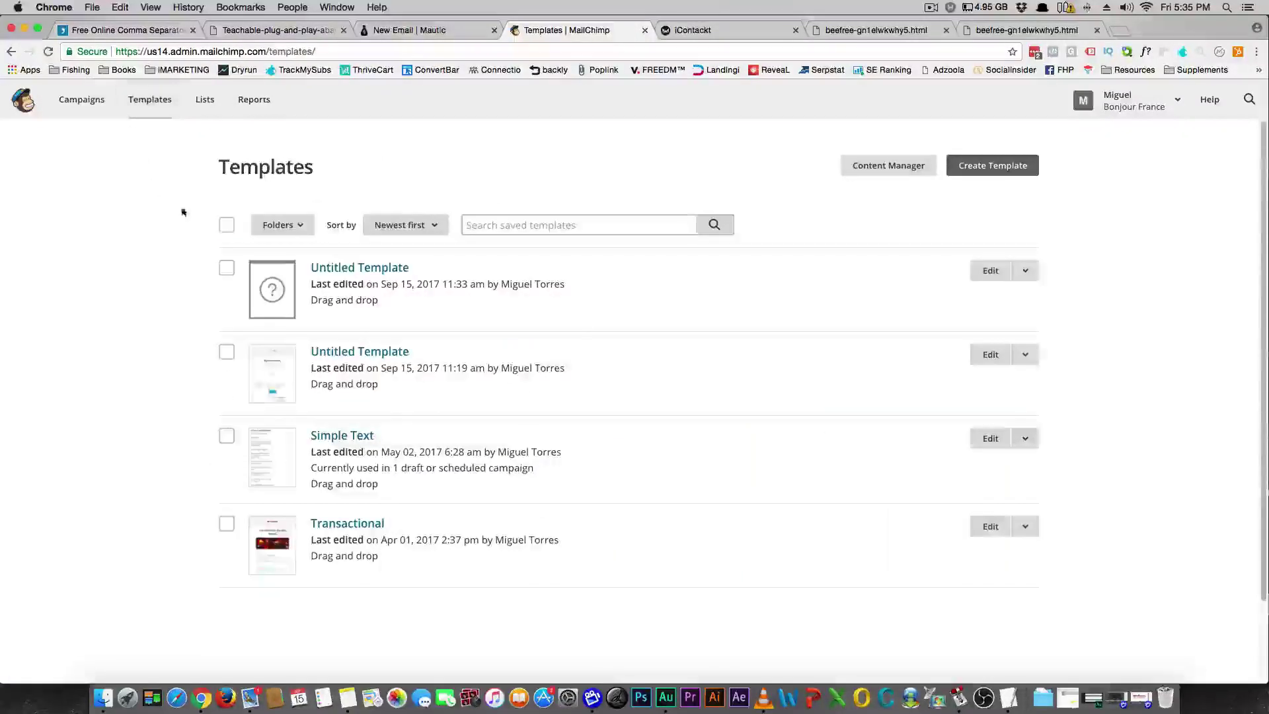
Choose Export as HTML from the Transactional template's Edit dropdown.
{"action": "scroll", "coordinate": [324, 397], "scroll_direction": "down", "scroll_amount": 3}
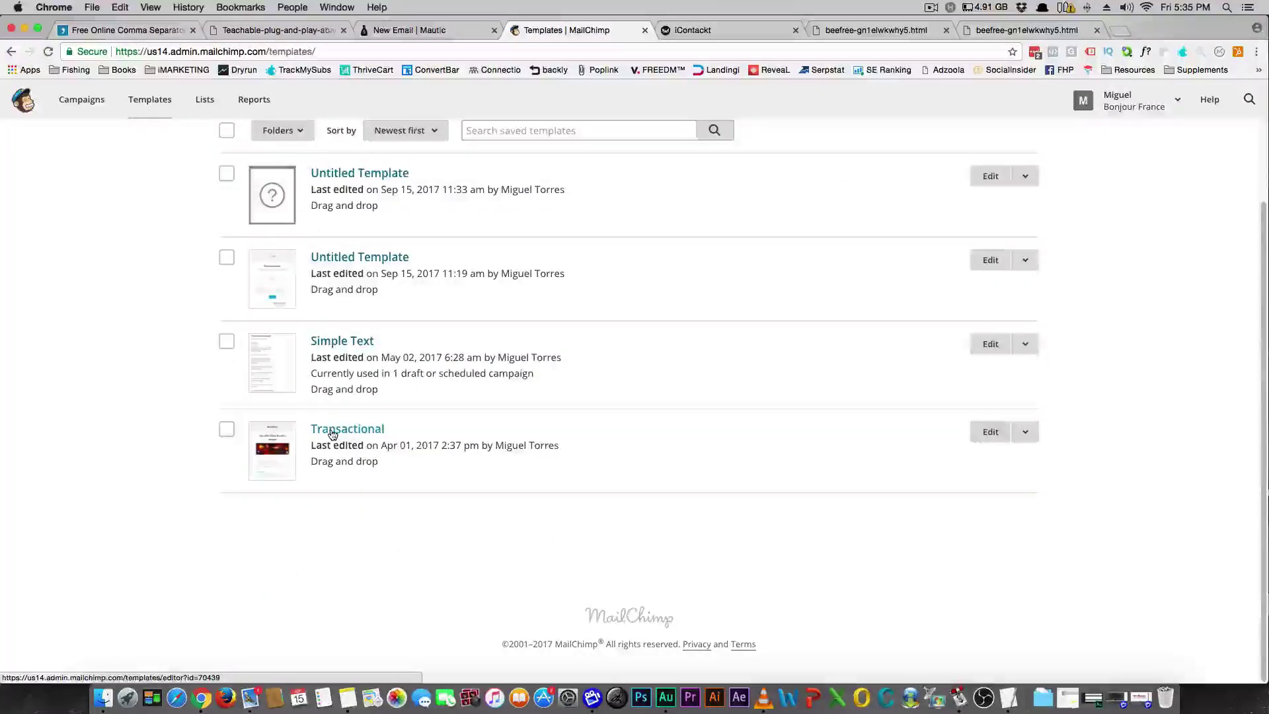
{"action": "left_click", "coordinate": [1026, 432]}
{"action": "left_click", "coordinate": [1007, 526]}
Export and download the Transactional template, then view its HTML page source in Chrome.
{"action": "left_click", "coordinate": [435, 450]}
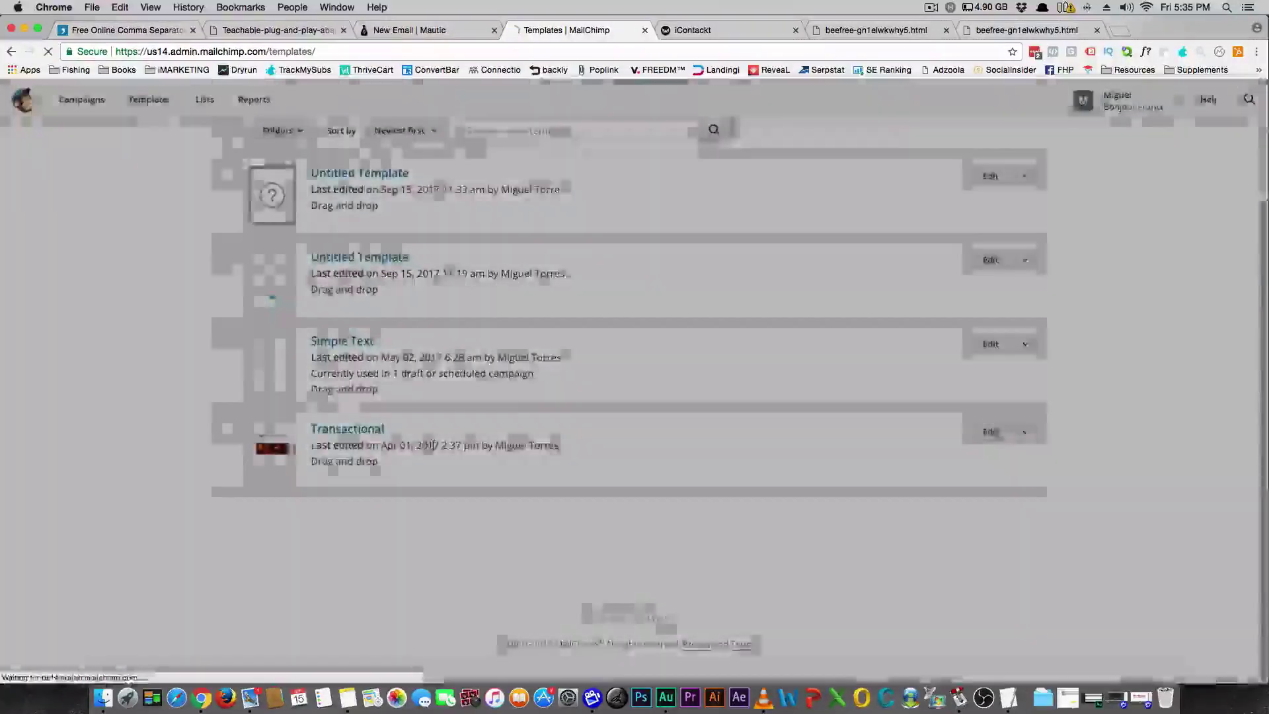
{"action": "left_click", "coordinate": [37, 673]}
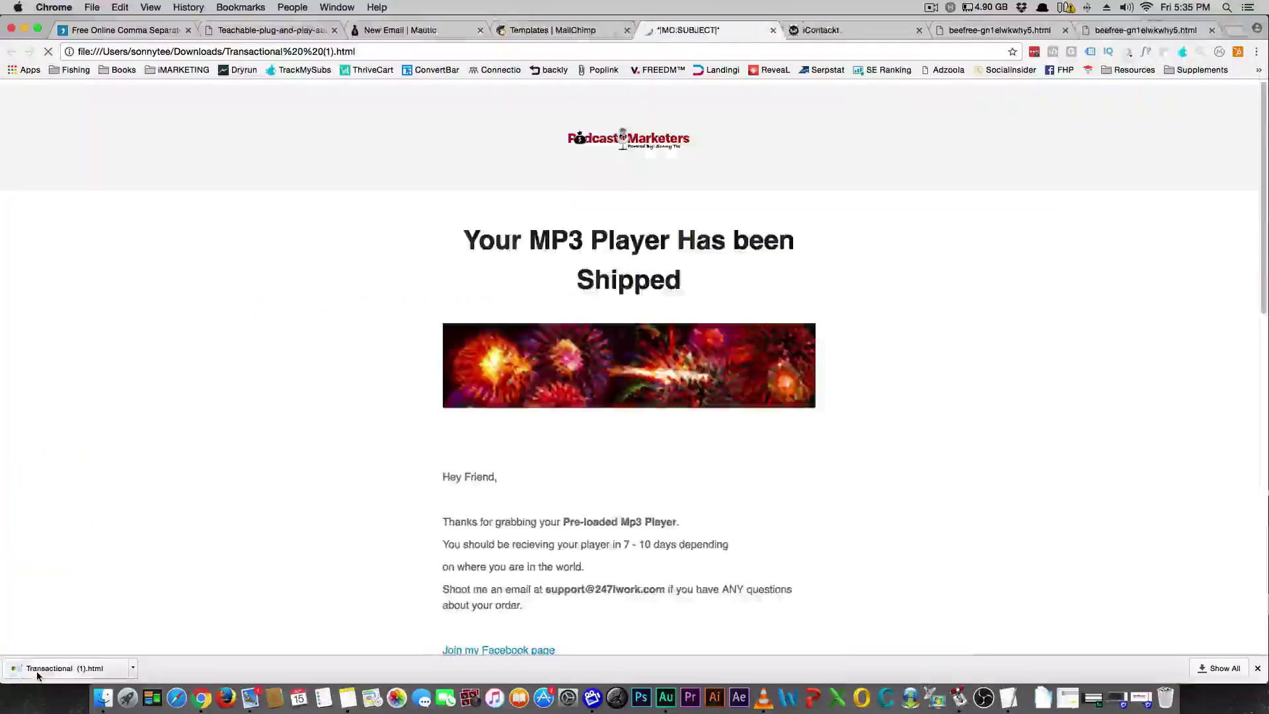
{"action": "right_click", "coordinate": [336, 356]}
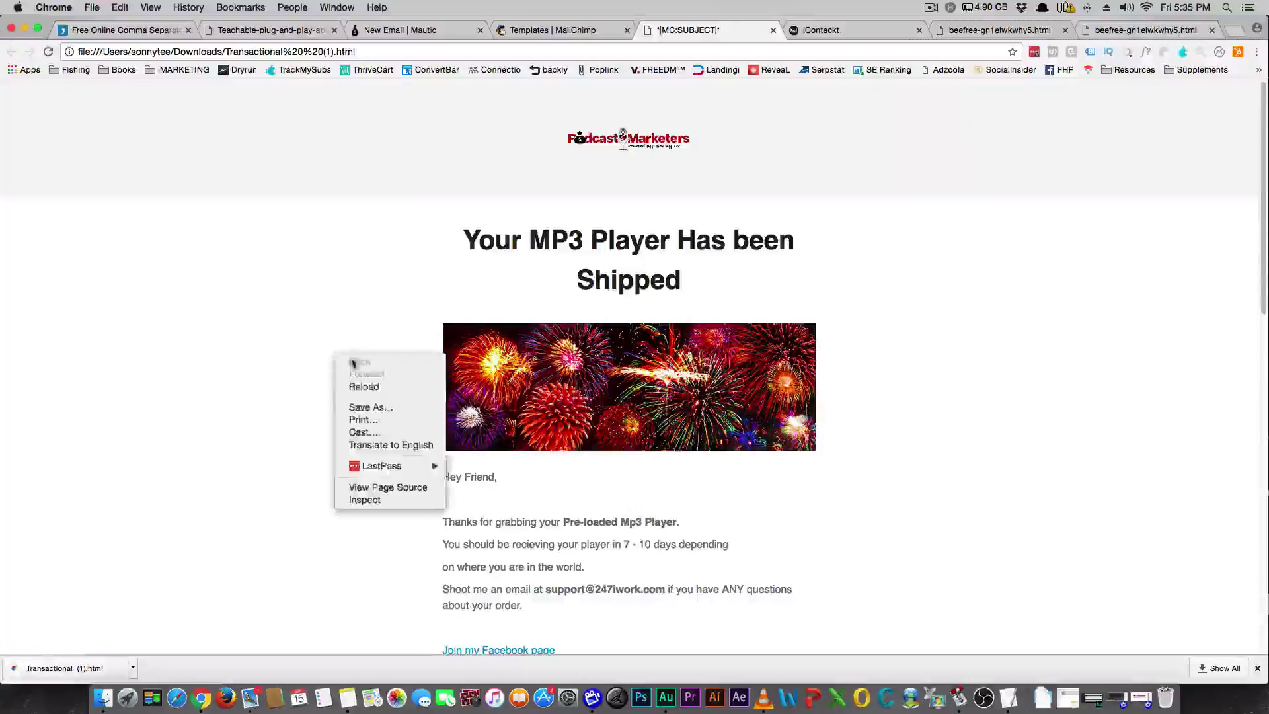
{"action": "left_click", "coordinate": [394, 492]}
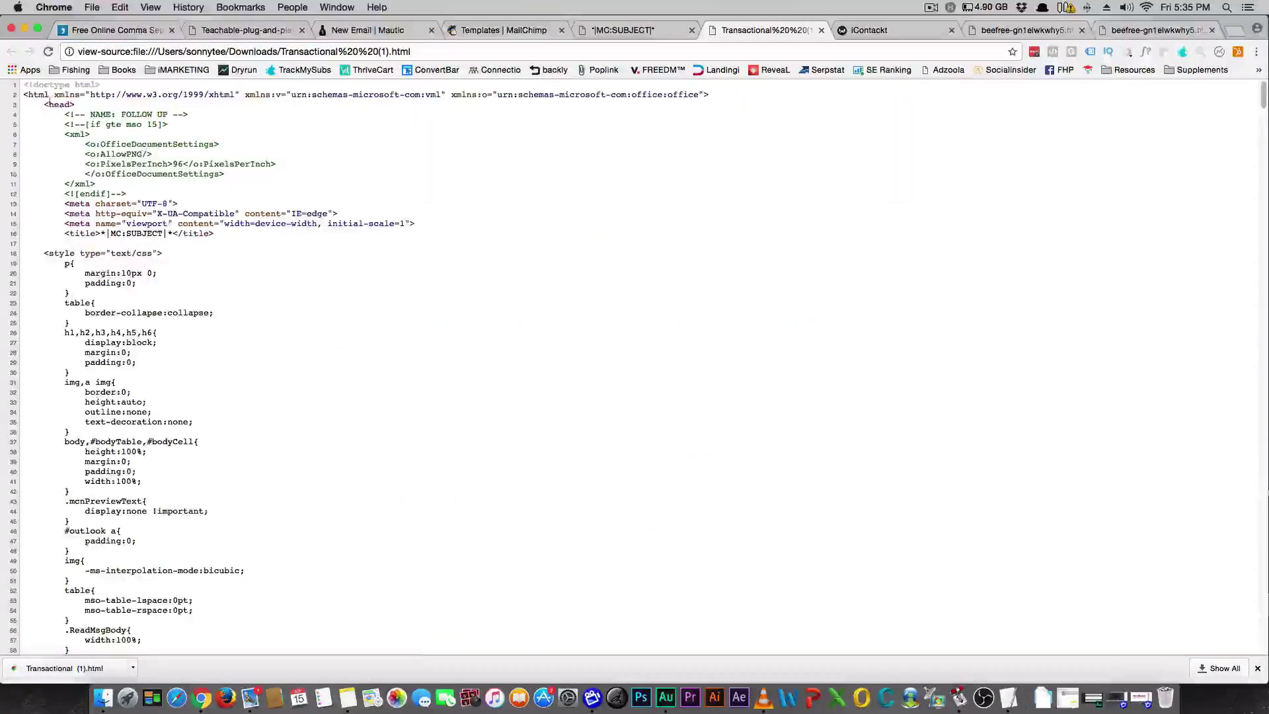
Highlight the title line and its *|MC:SUBJECT|* merge tag, then scroll through the source.
{"action": "right_click", "coordinate": [54, 127]}
{"action": "left_click", "coordinate": [71, 232]}
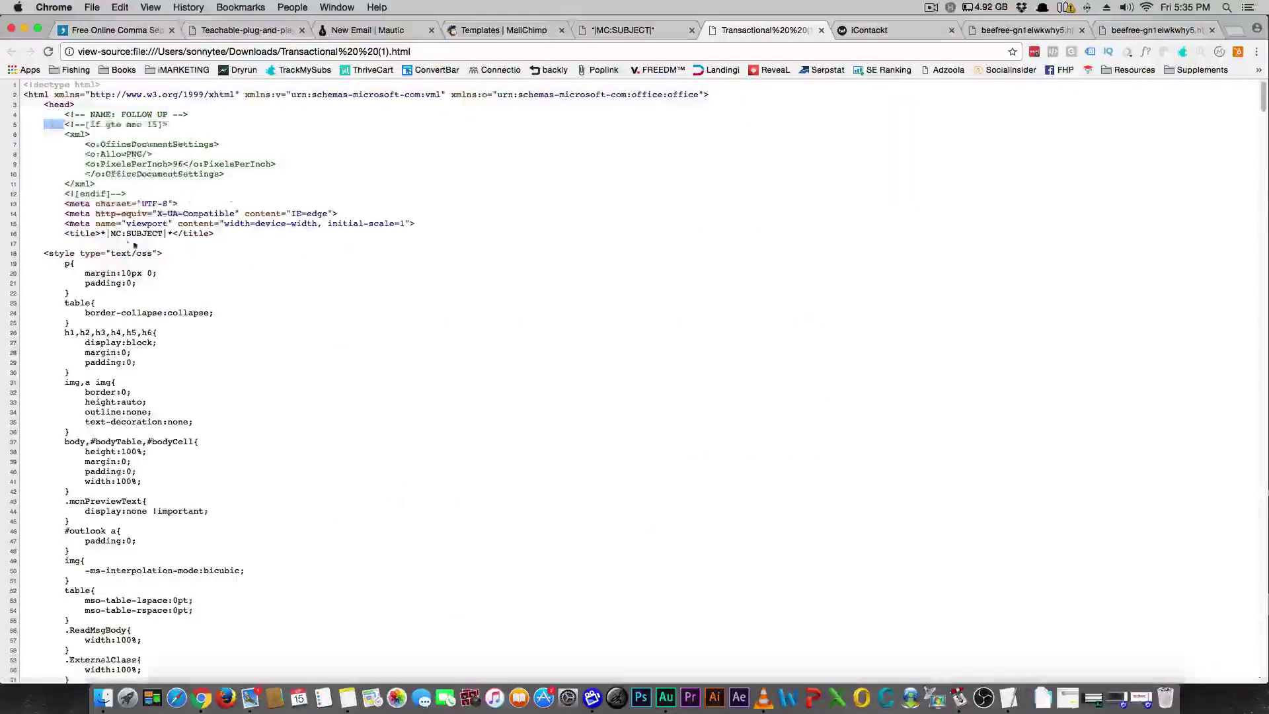
{"action": "left_click_drag", "start_coordinate": [64, 233], "coordinate": [223, 242]}
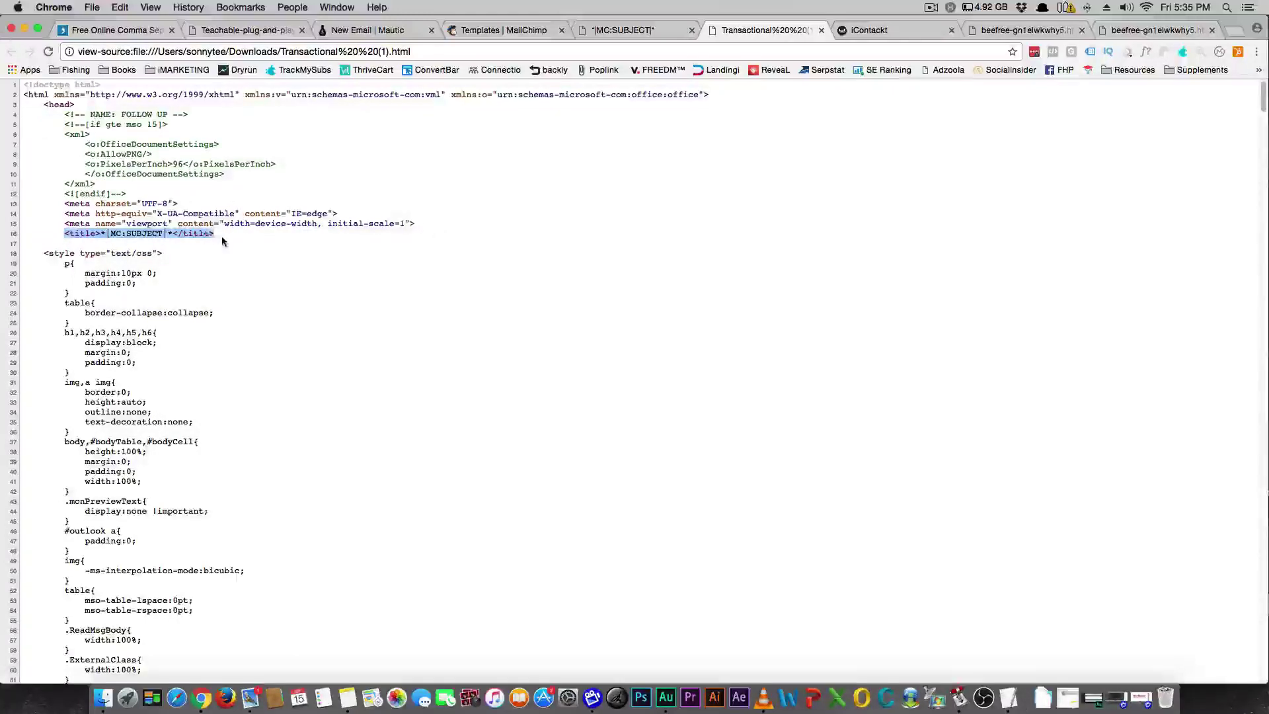
{"action": "left_click", "coordinate": [103, 233]}
{"action": "left_click", "coordinate": [587, 100]}
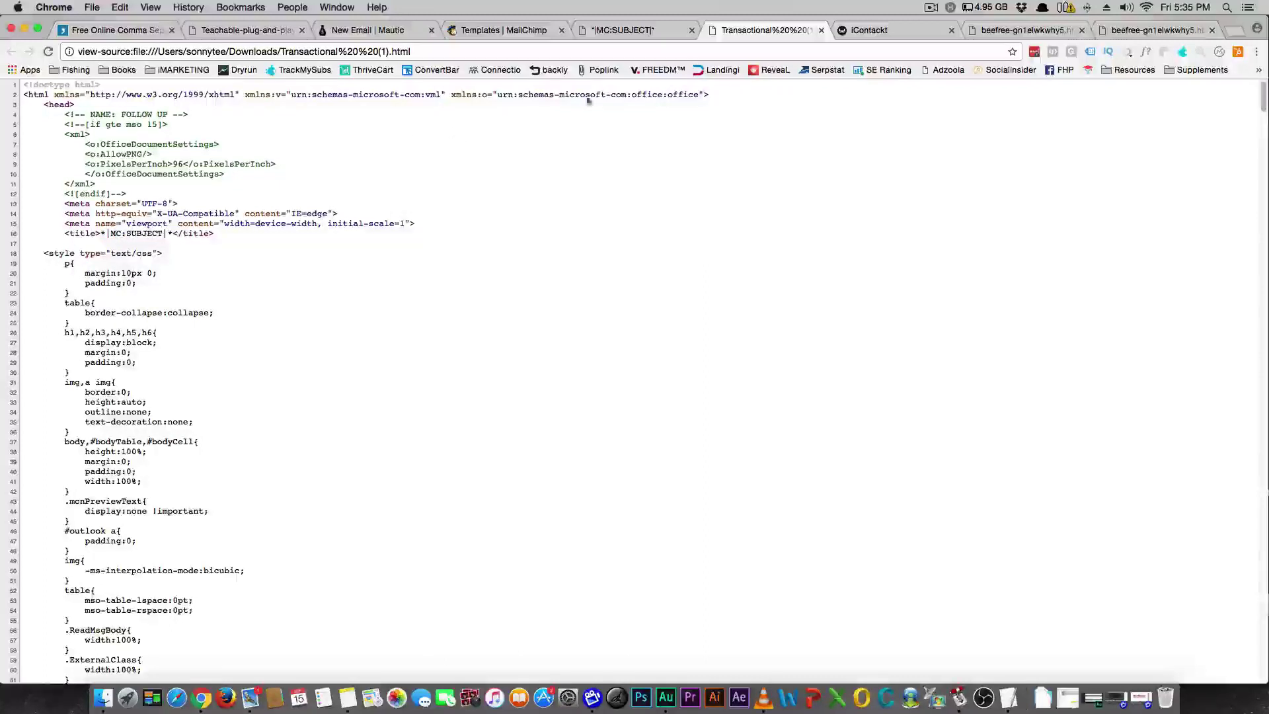
{"action": "mouse_move", "coordinate": [101, 233]}
{"action": "left_mouse_down"}
{"action": "mouse_move", "coordinate": [171, 234]}
{"action": "mouse_move", "coordinate": [101, 235]}
{"action": "left_mouse_up"}
{"action": "left_click", "coordinate": [98, 233]}
{"action": "scroll", "coordinate": [103, 256], "scroll_direction": "down", "scroll_amount": 20}
{"action": "scroll", "coordinate": [102, 257], "scroll_direction": "down", "scroll_amount": 20}
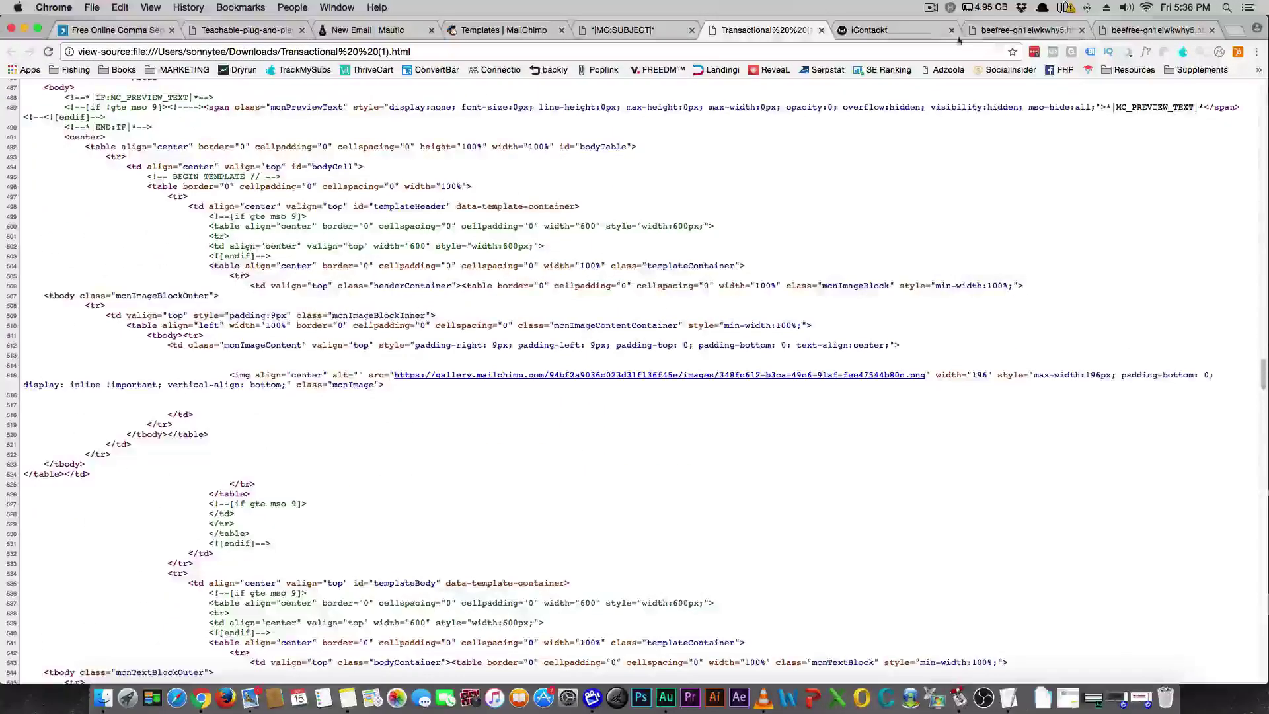
Close the page source view and the rendered exported email tab.
{"action": "left_click", "coordinate": [821, 30]}
{"action": "scroll", "coordinate": [585, 257], "scroll_direction": "down", "scroll_amount": 15}
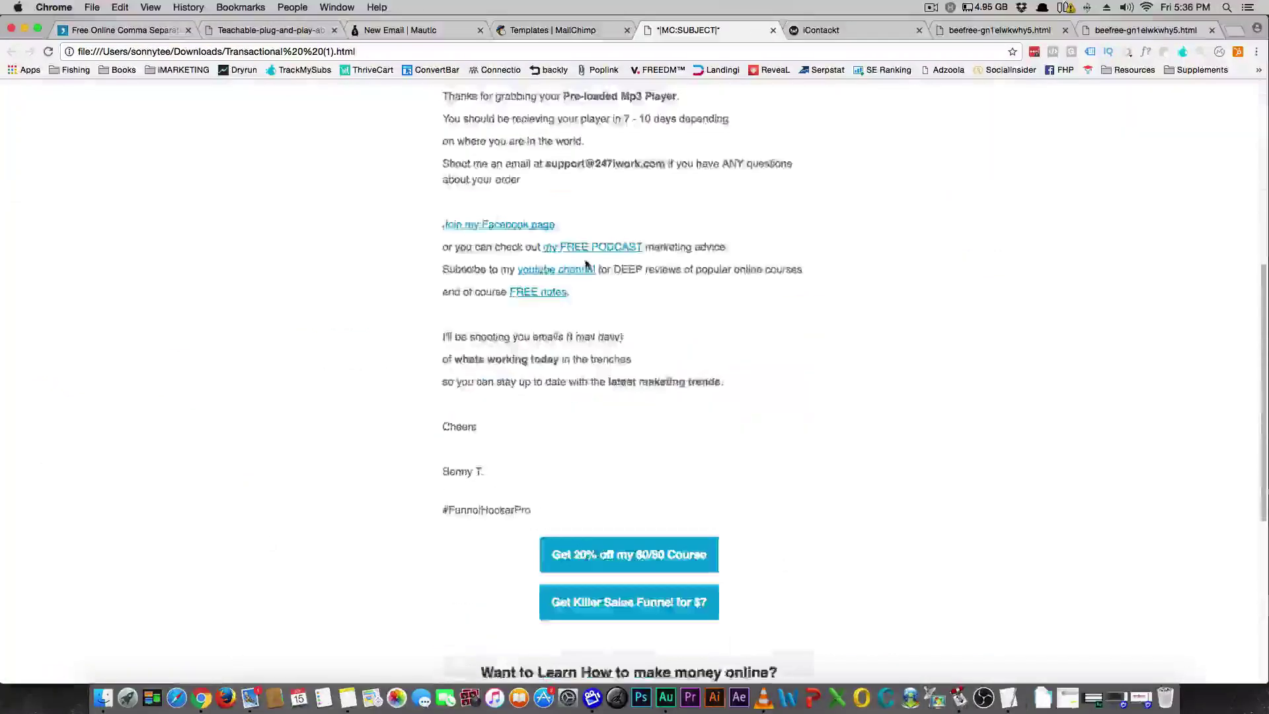
{"action": "scroll", "coordinate": [585, 257], "scroll_direction": "up", "scroll_amount": 15}
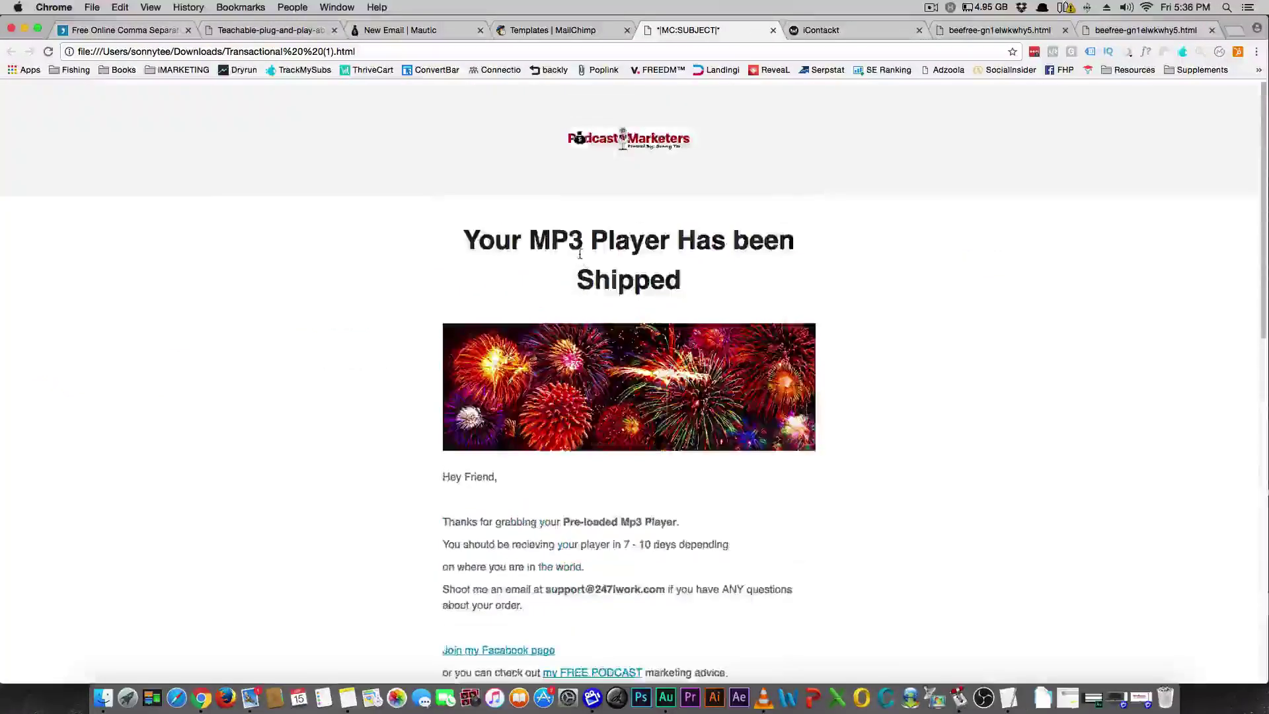
{"action": "left_click", "coordinate": [773, 30]}
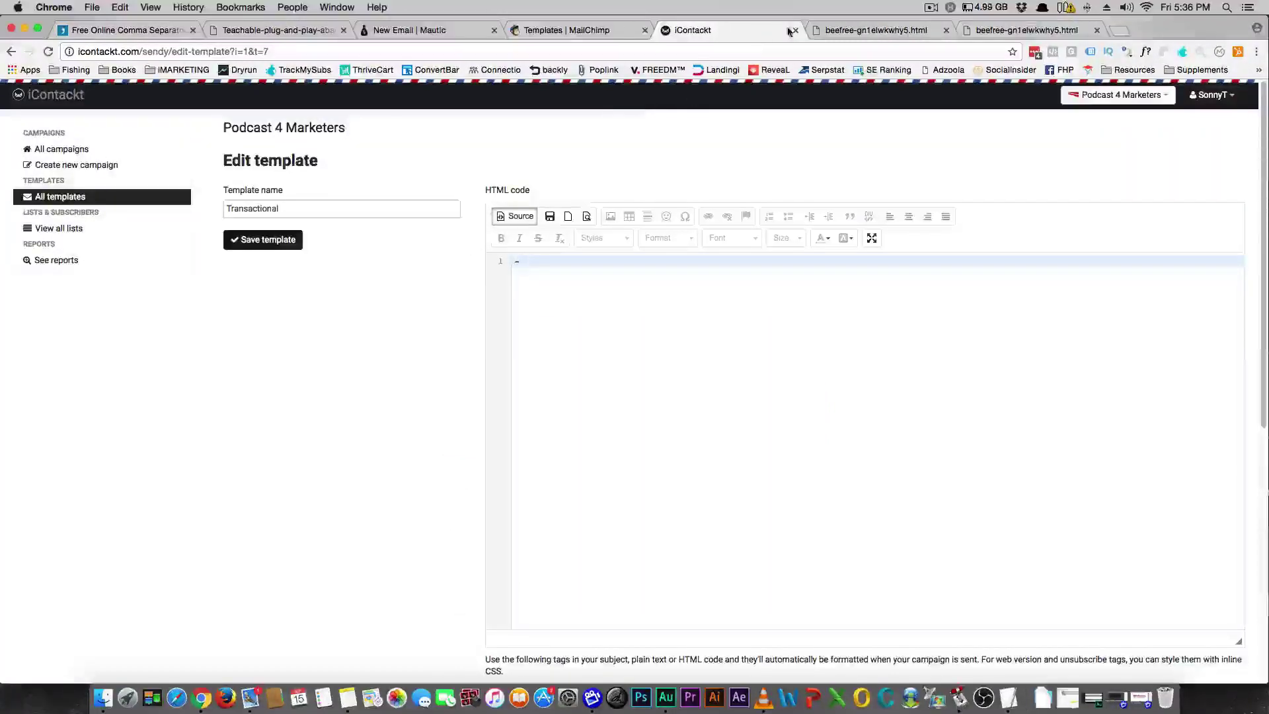
Close the iContact template editor and both BEE Free tabs.
{"action": "left_click", "coordinate": [793, 30]}
{"action": "scroll", "coordinate": [637, 185], "scroll_direction": "down", "scroll_amount": 3}
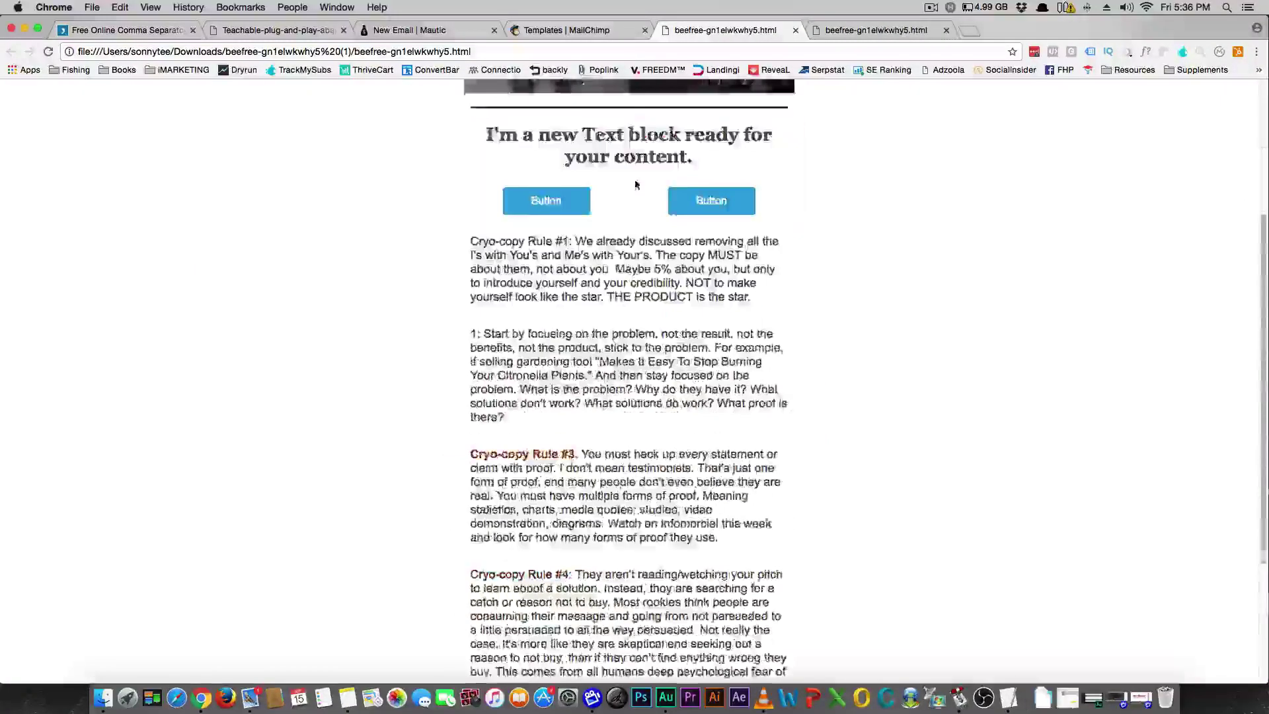
{"action": "scroll", "coordinate": [636, 186], "scroll_direction": "down", "scroll_amount": 3}
{"action": "scroll", "coordinate": [633, 182], "scroll_direction": "up", "scroll_amount": 10}
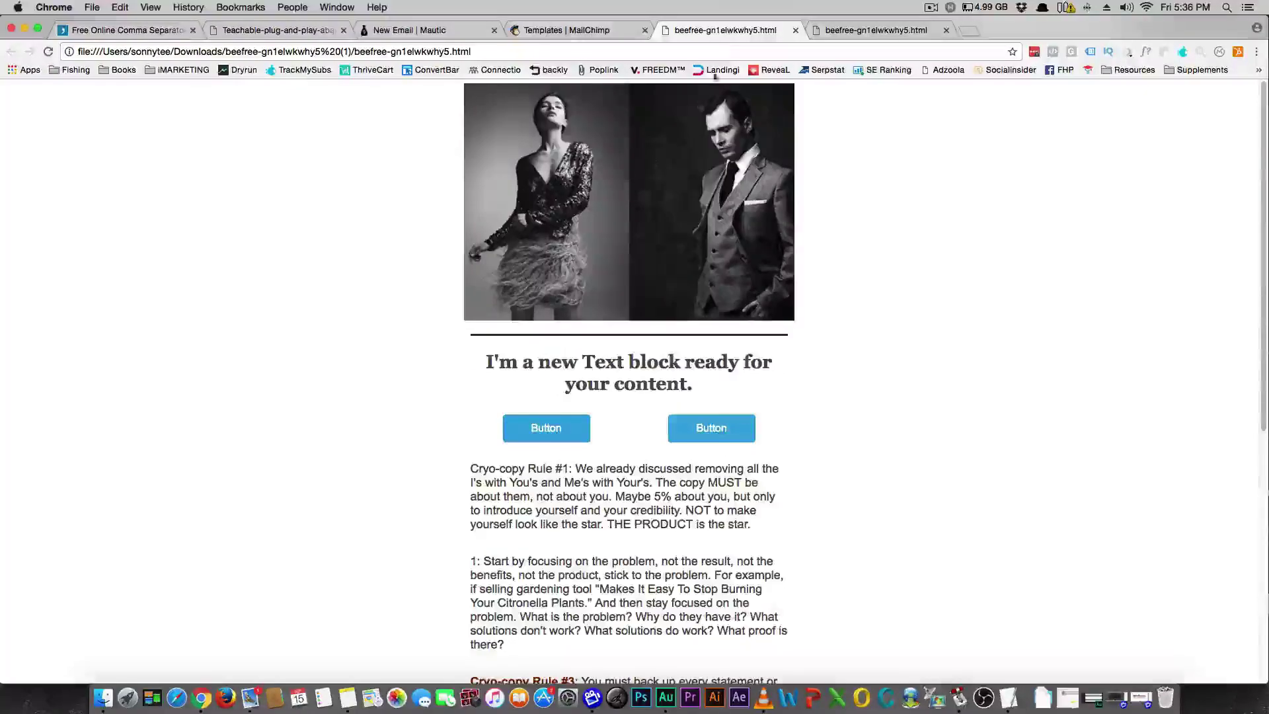
{"action": "left_click", "coordinate": [797, 31]}
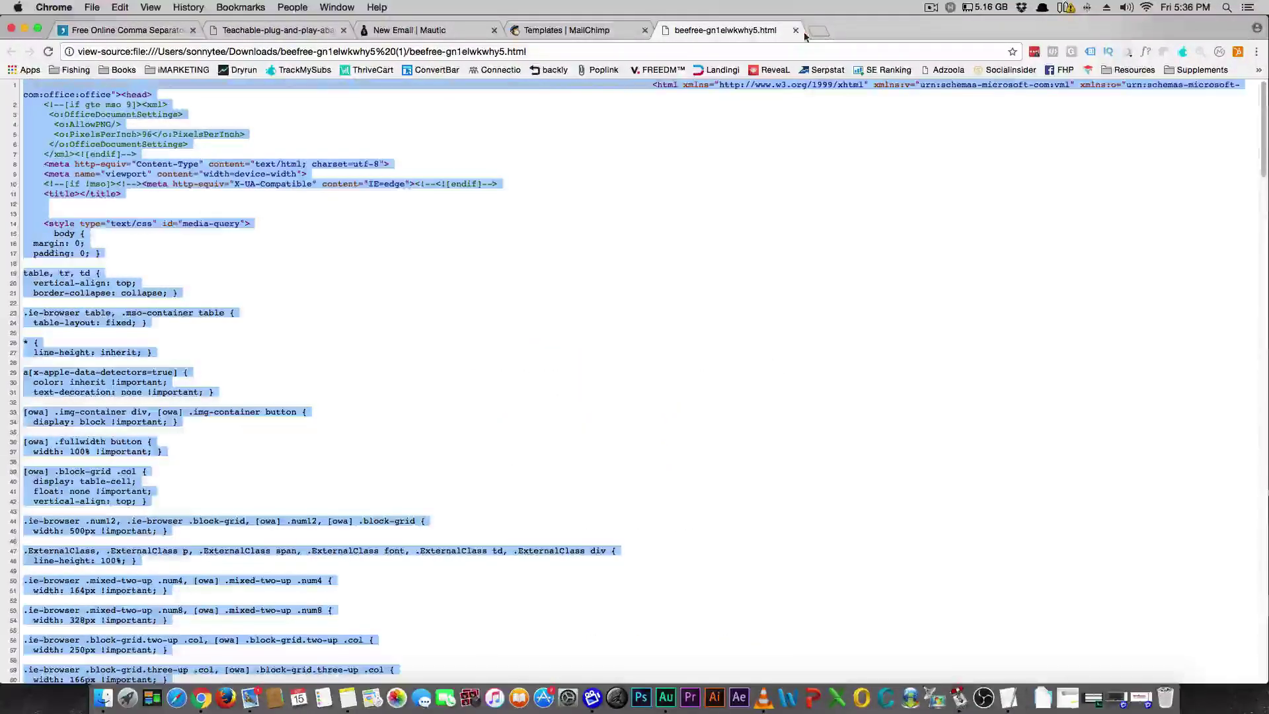
{"action": "left_click", "coordinate": [797, 30]}
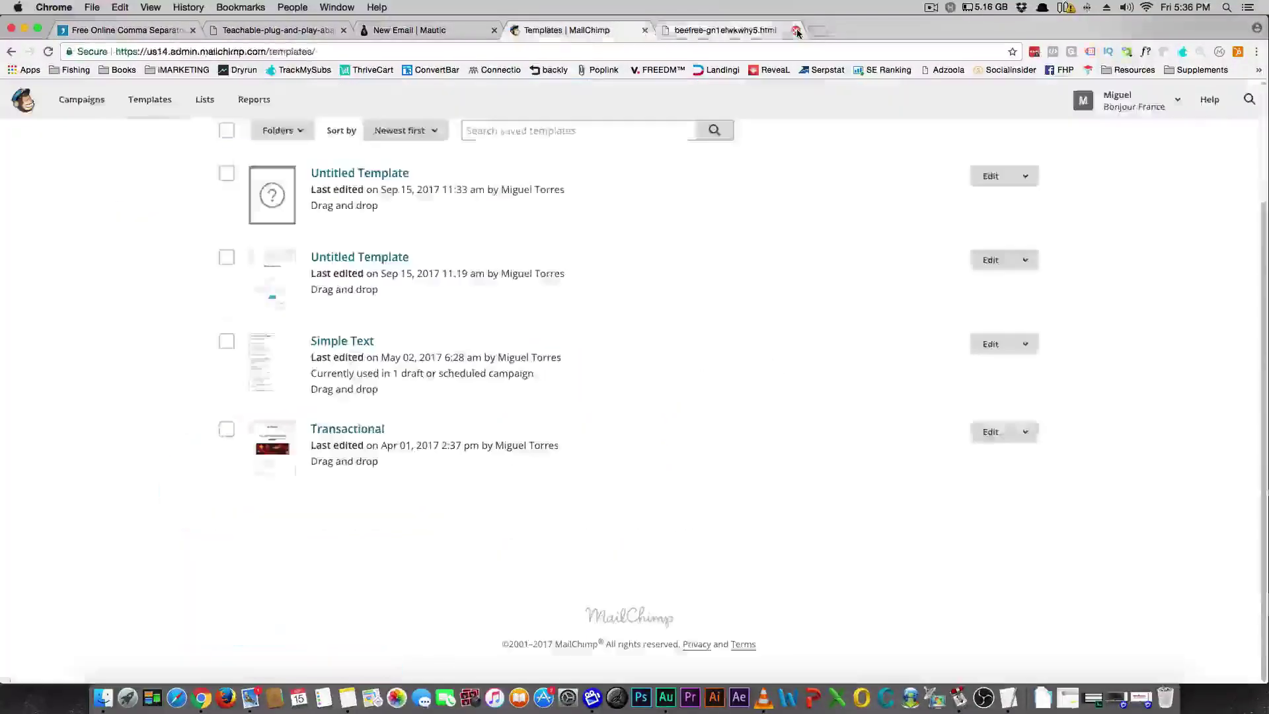
{"action": "left_click", "coordinate": [414, 30]}
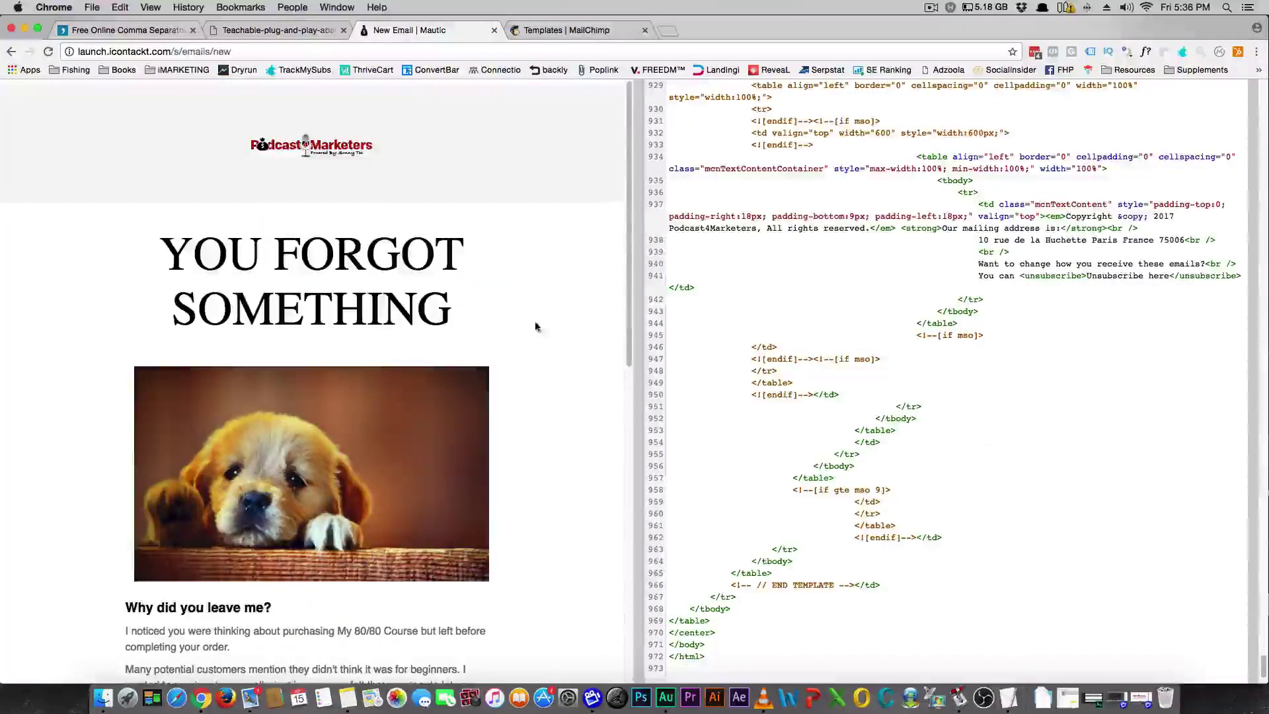
{"action": "scroll", "coordinate": [694, 315], "scroll_direction": "up", "scroll_amount": 4}
{"action": "scroll", "coordinate": [510, 288], "scroll_direction": "down", "scroll_amount": 6}
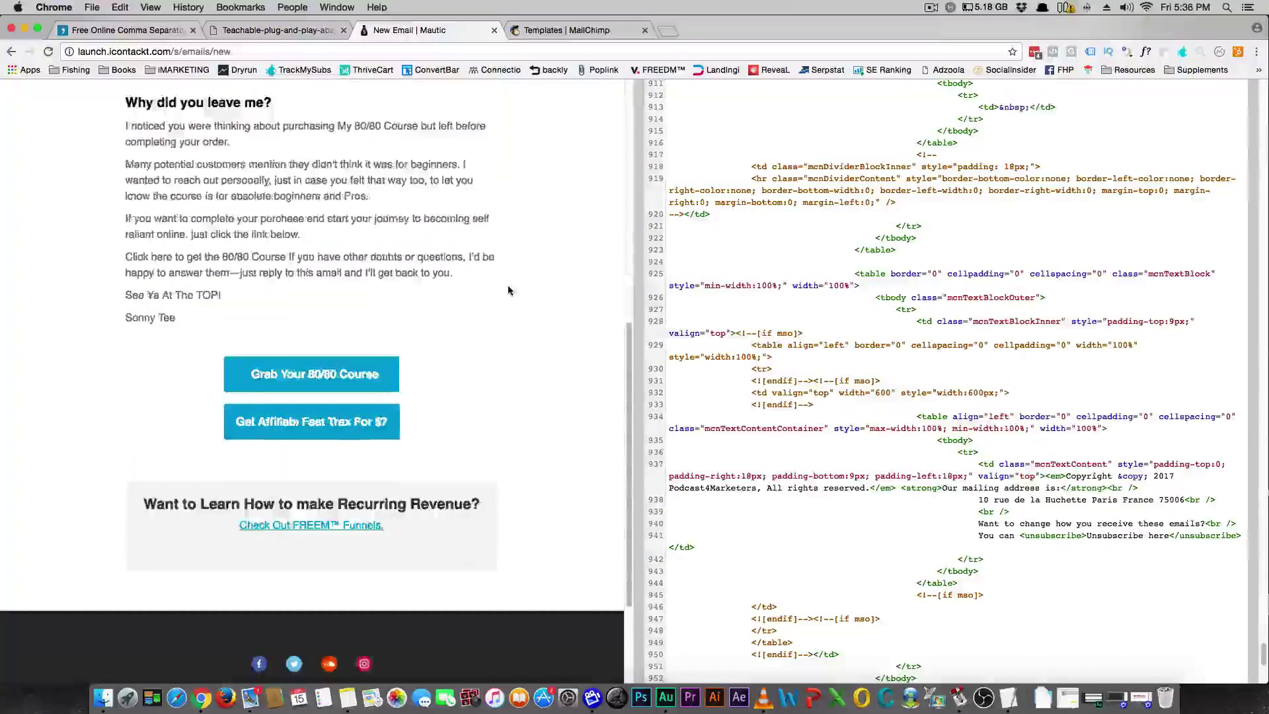
{"action": "scroll", "coordinate": [510, 288], "scroll_direction": "down", "scroll_amount": 4}
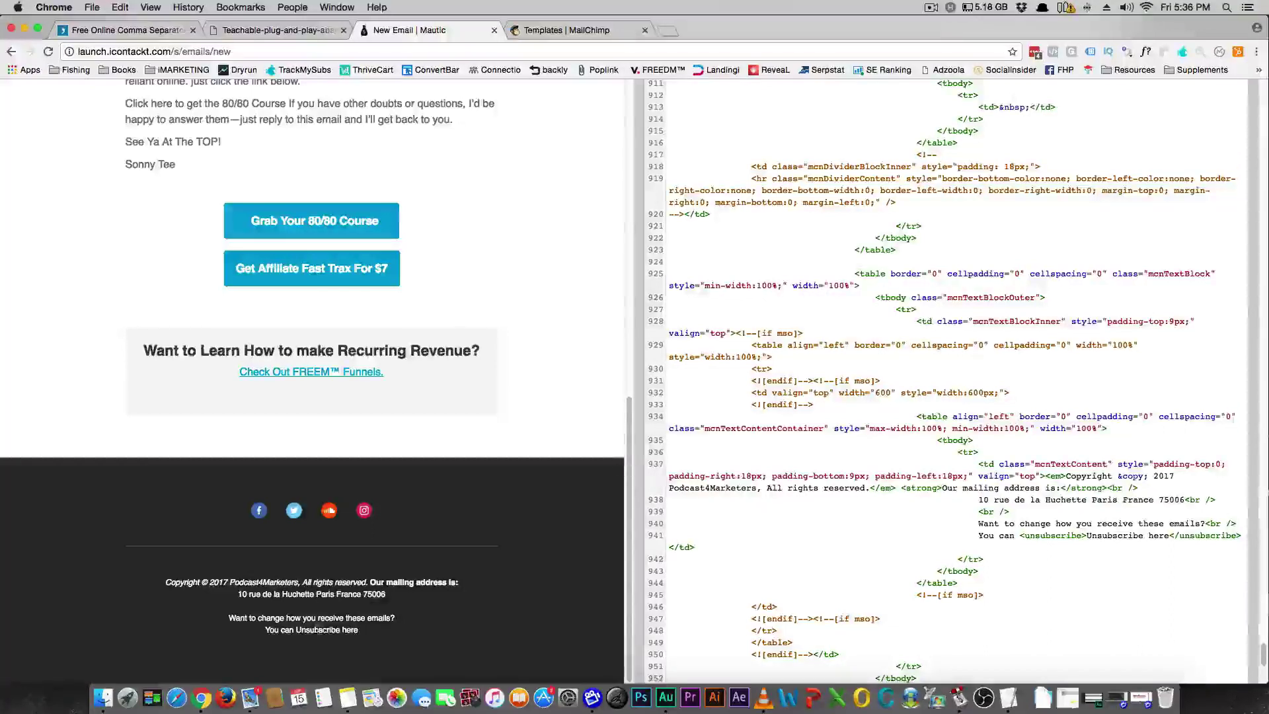
{"action": "scroll", "coordinate": [249, 582], "scroll_direction": "up", "scroll_amount": 5}
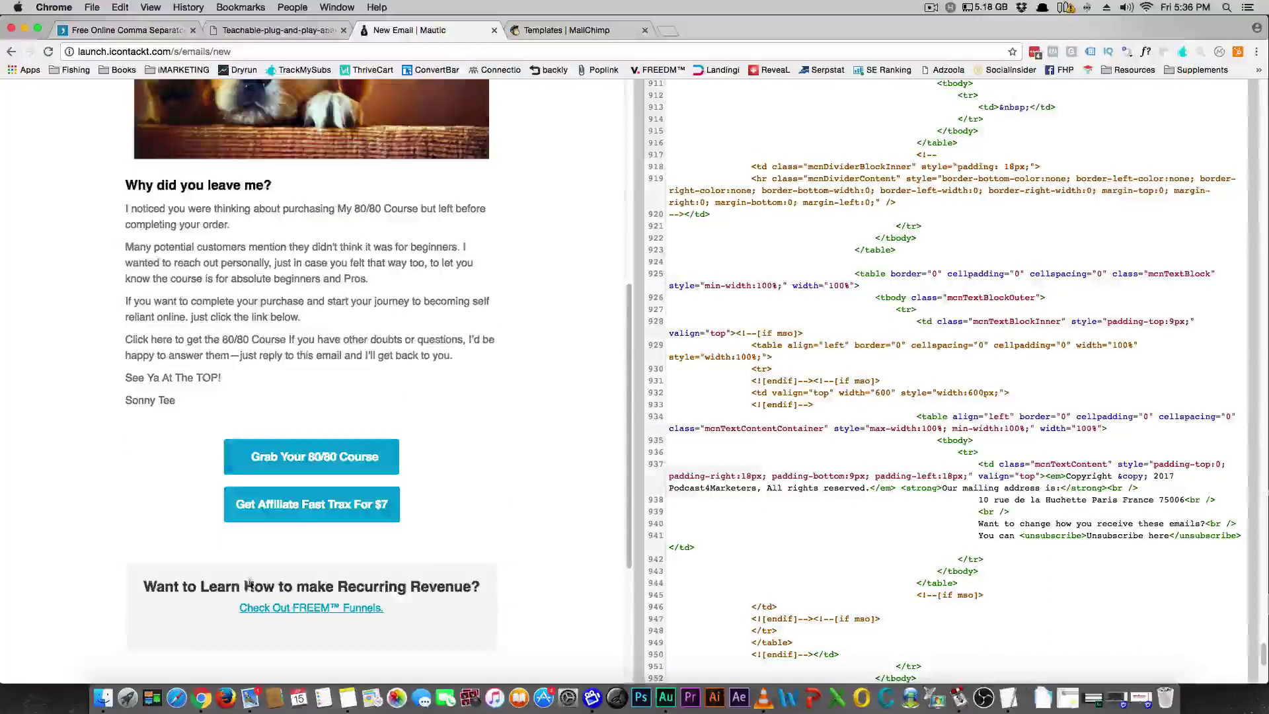
{"action": "scroll", "coordinate": [249, 579], "scroll_direction": "up", "scroll_amount": 9}
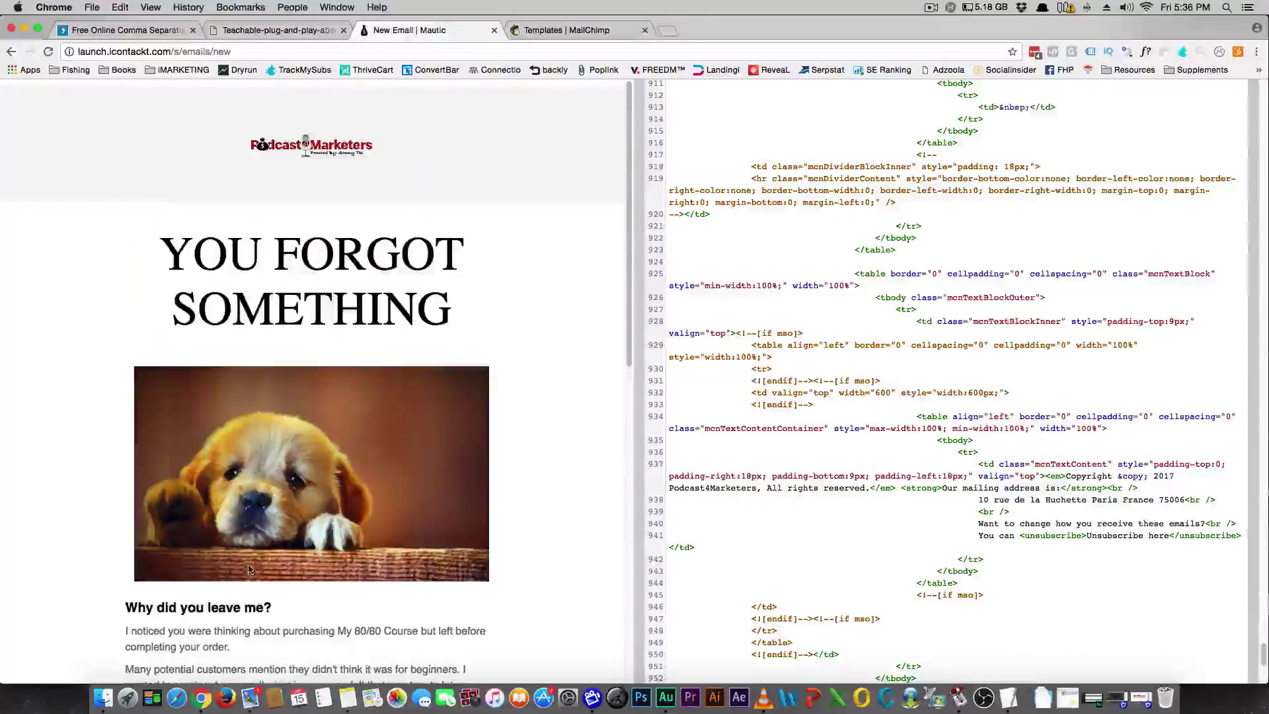
{"action": "scroll", "coordinate": [292, 198], "scroll_direction": "down", "scroll_amount": 15}
{"action": "scroll", "coordinate": [738, 306], "scroll_direction": "down", "scroll_amount": 10}
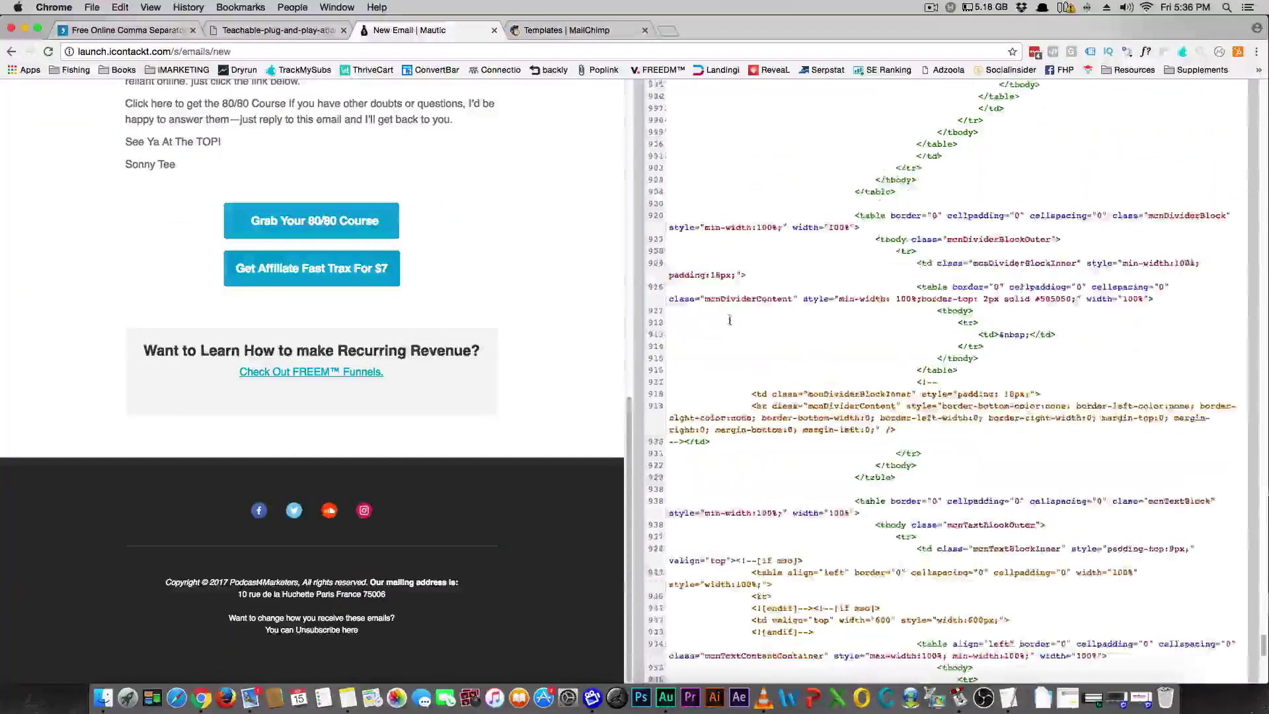
{"action": "scroll", "coordinate": [724, 337], "scroll_direction": "up", "scroll_amount": 15}
{"action": "scroll", "coordinate": [723, 337], "scroll_direction": "up", "scroll_amount": 20}
{"action": "scroll", "coordinate": [714, 333], "scroll_direction": "up", "scroll_amount": 20}
{"action": "left_click_drag", "start_coordinate": [630, 403], "coordinate": [619, 71]}
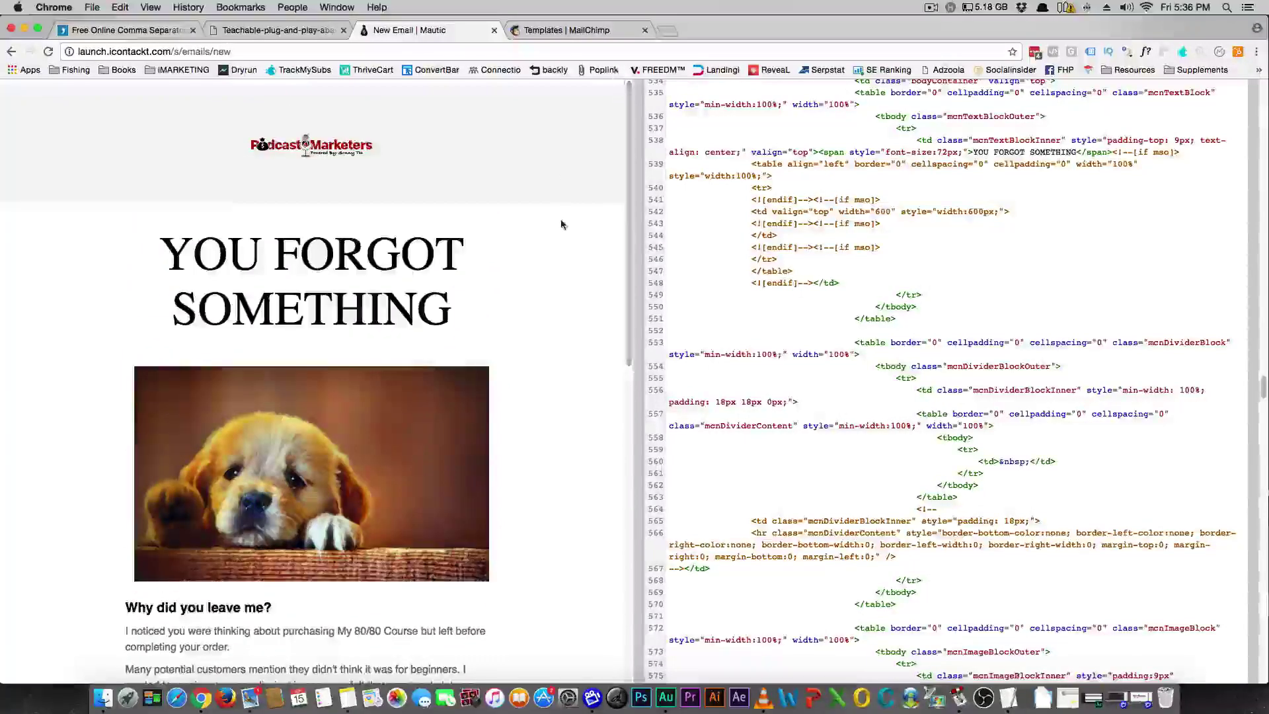